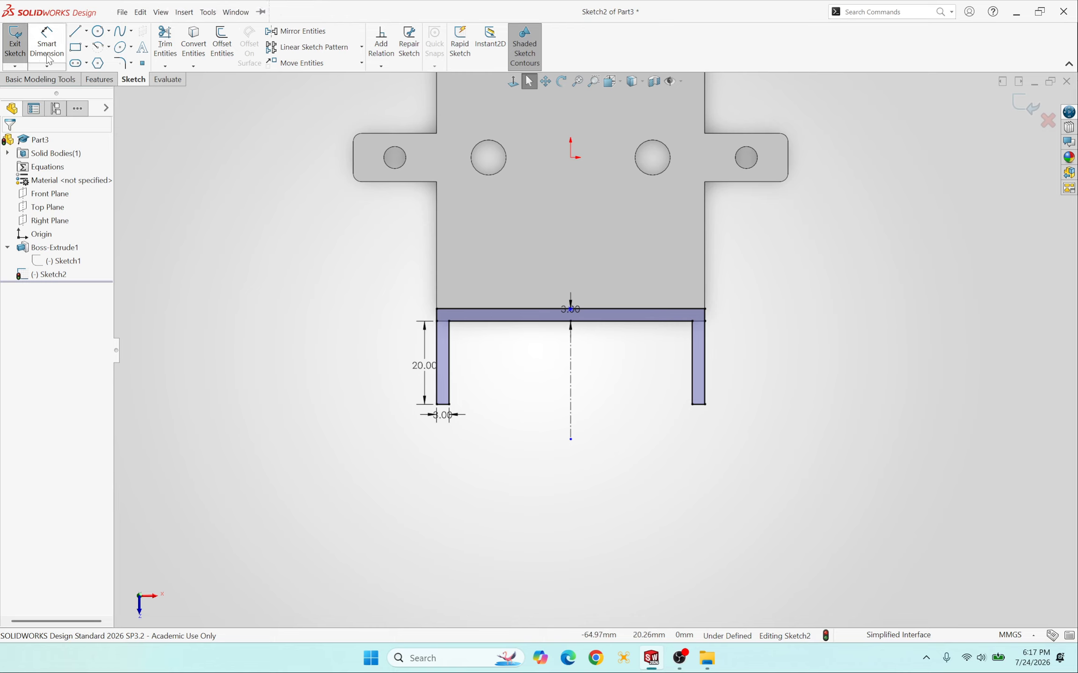
Step: Extrude the U-shaped bracket sketch at the plate's end upward with a Blind depth of 20 mm, merged with the plate
click(96, 79)
click(22, 42)
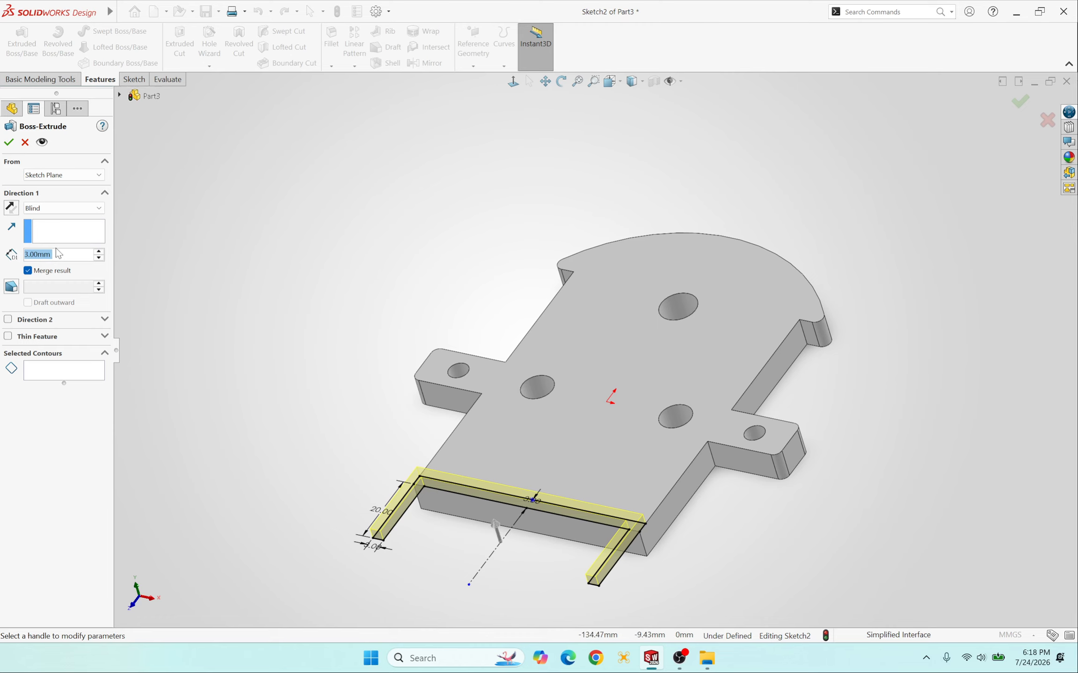
scroll(56, 253, up, 3)
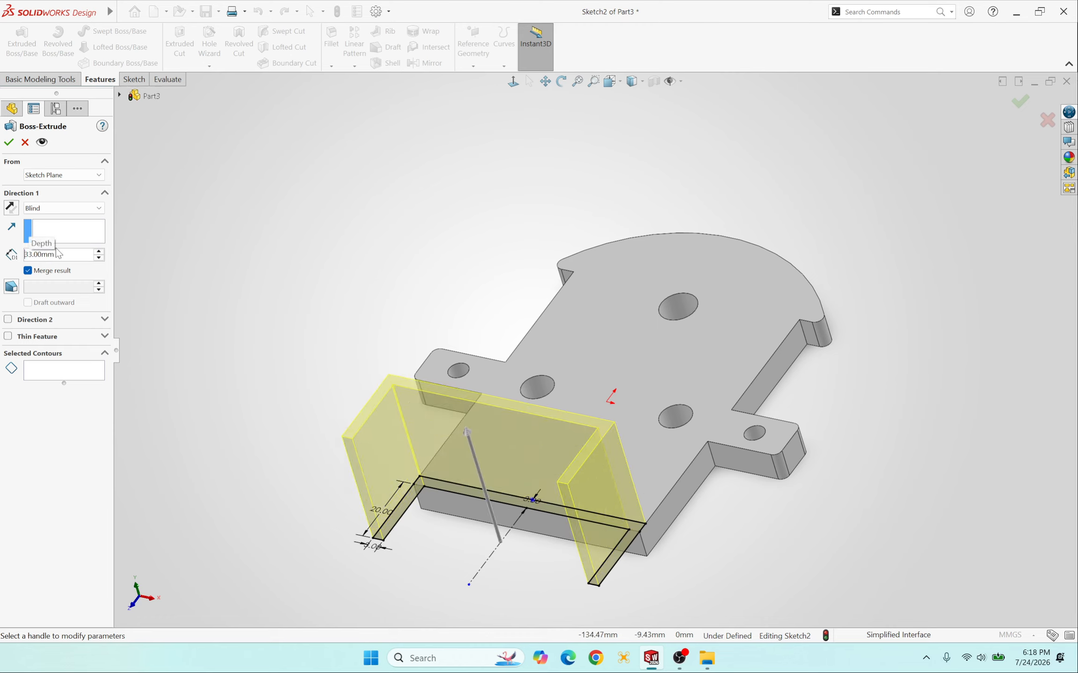
middle_drag(327, 272, 604, 421)
drag(67, 255, 23, 256)
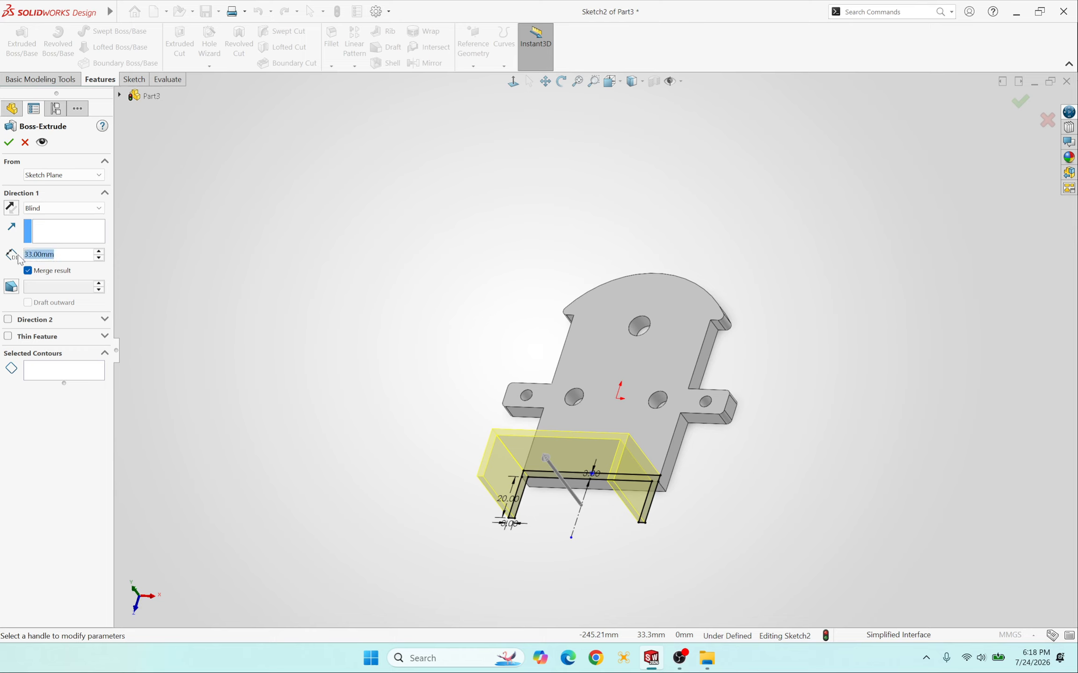
text(20)
key(Return)
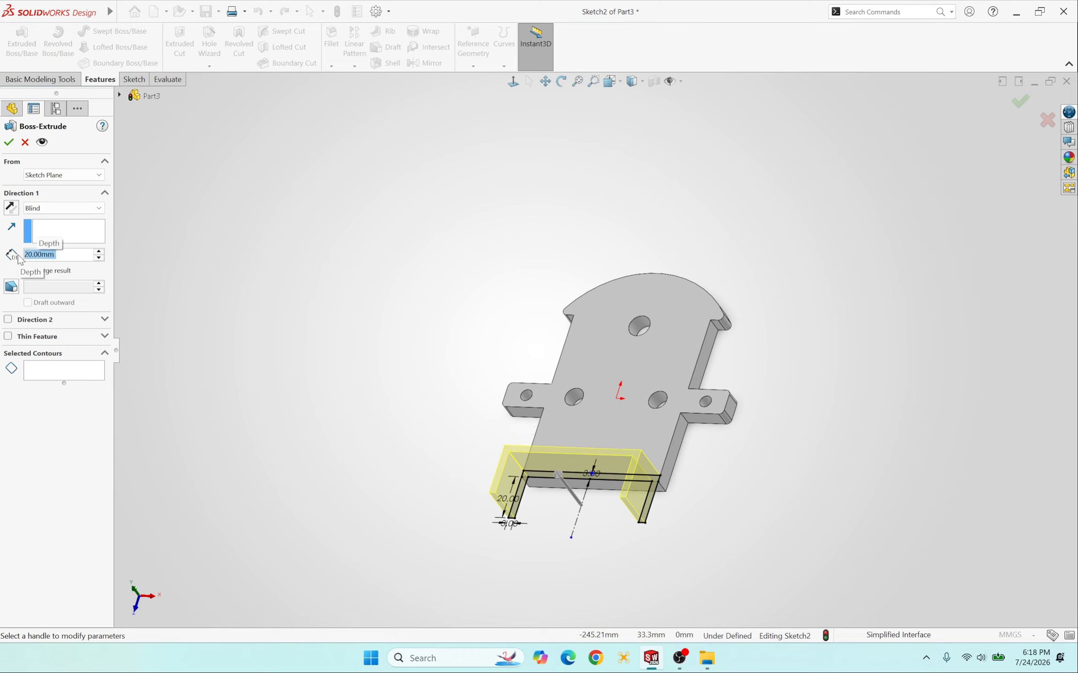
scroll(344, 473, down, 2)
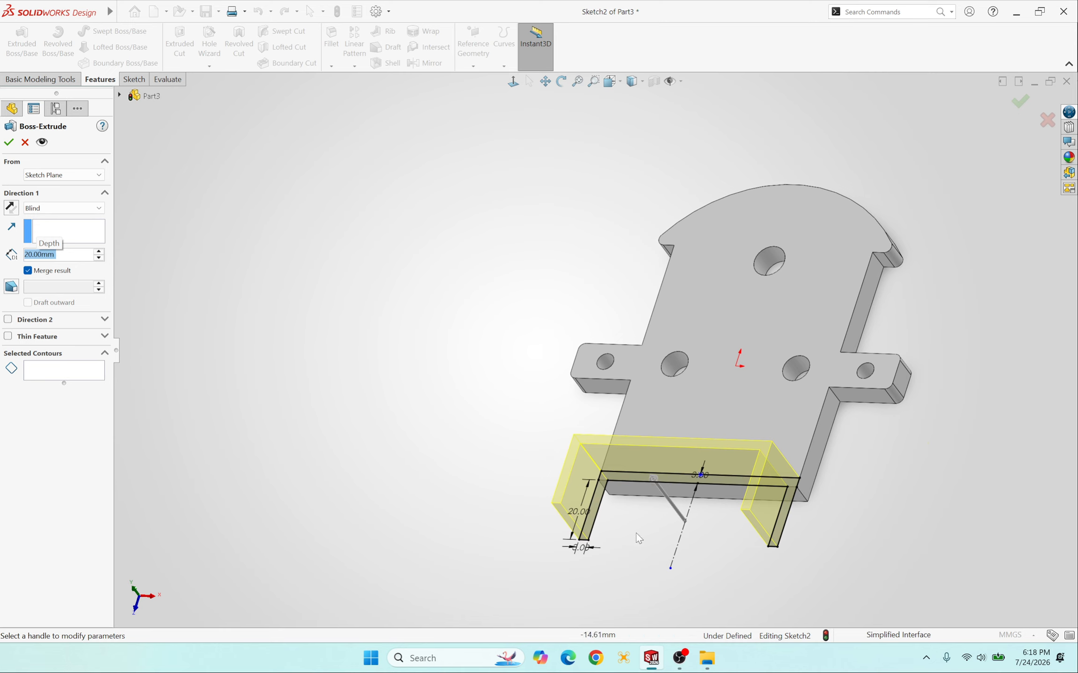
middle_drag(635, 533, 814, 398)
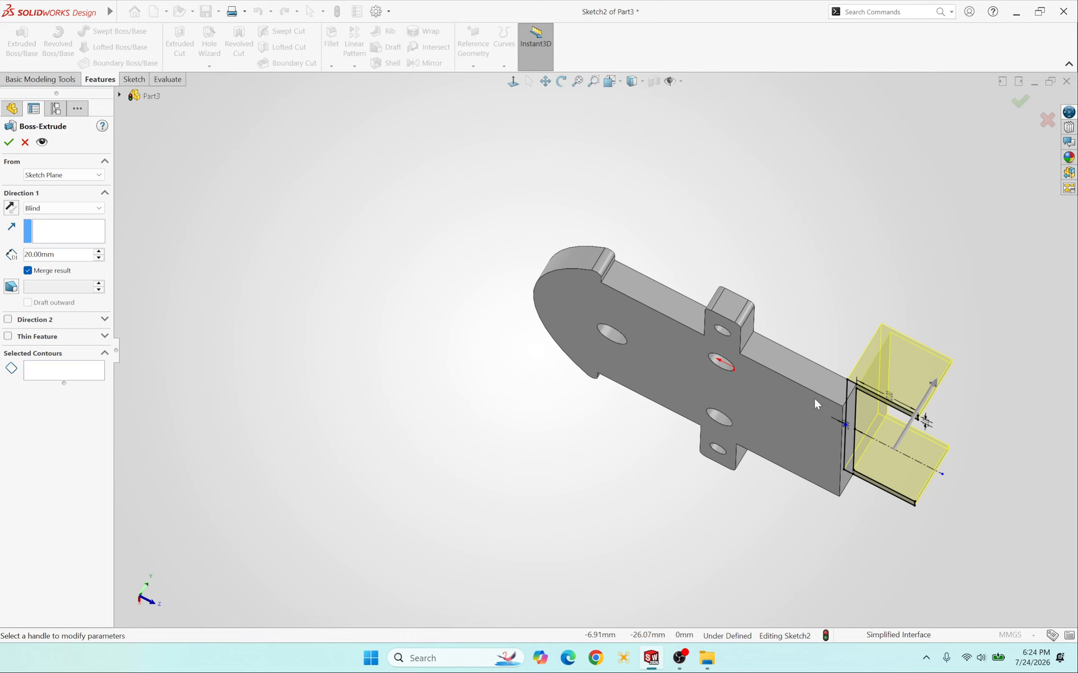
scroll(864, 307, up, 4)
middle_drag(817, 354, 811, 416)
scroll(705, 423, down, 3)
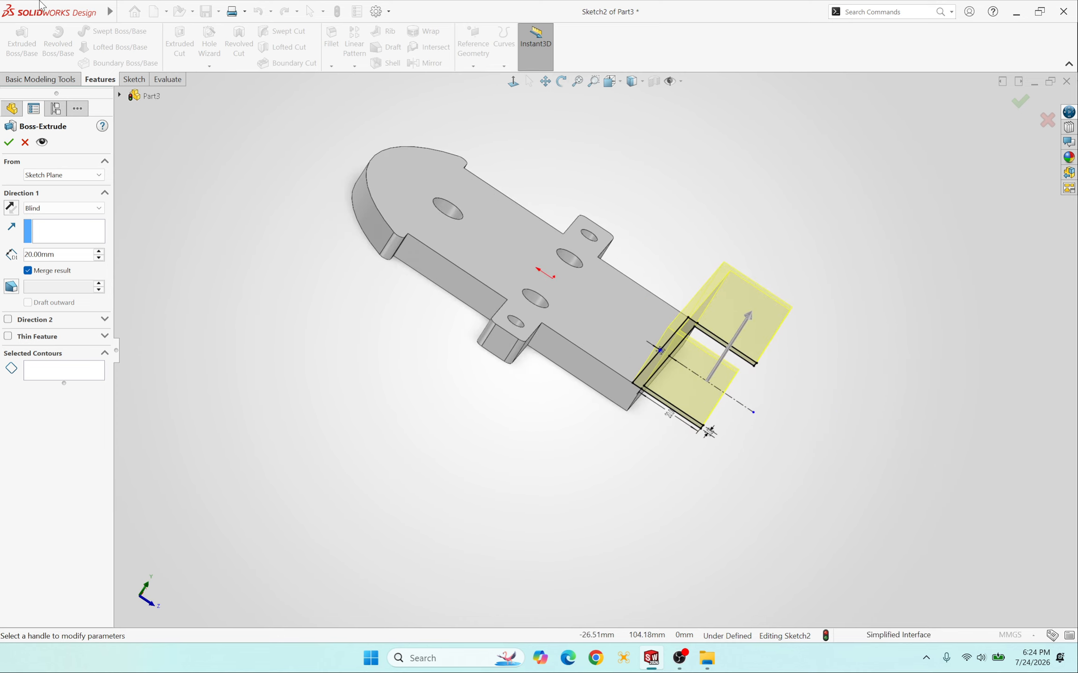
click(9, 142)
scroll(743, 327, down, 3)
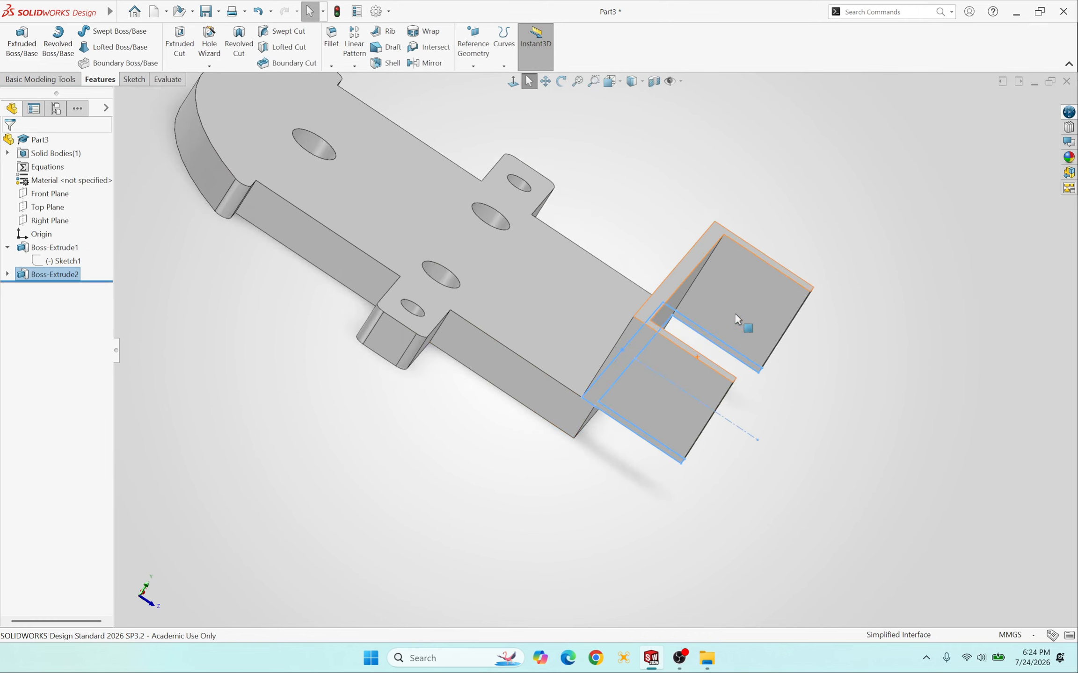
middle_drag(735, 312, 715, 401)
scroll(714, 401, up, 4)
middle_drag(666, 309, 733, 190)
click(792, 110)
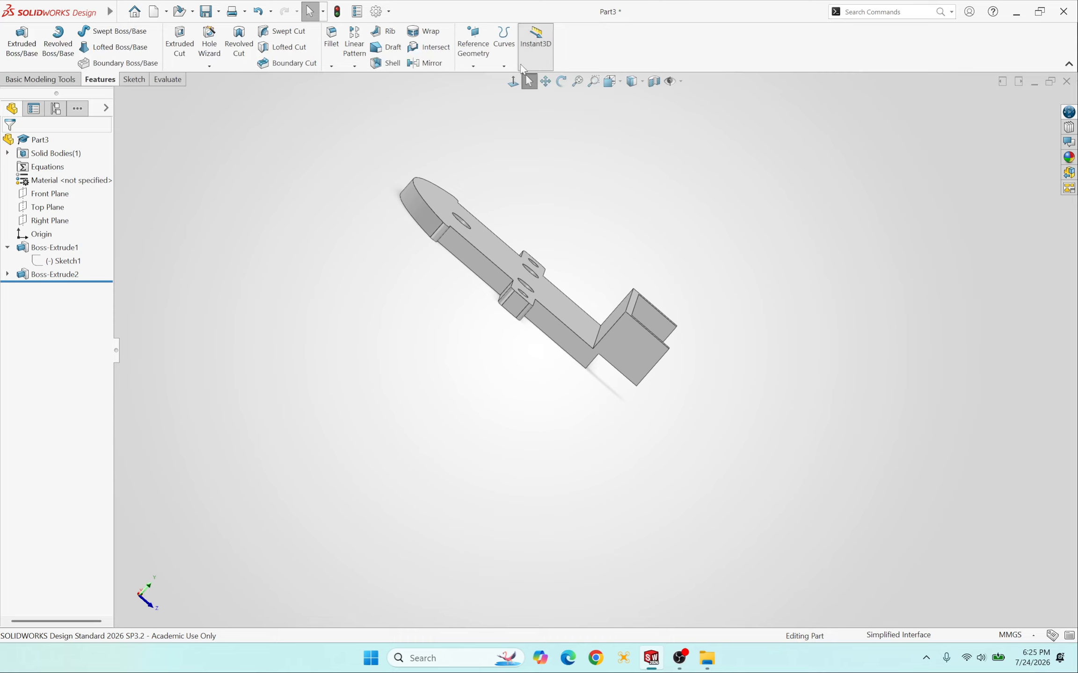
Step: Reopen the definition of the U-shaped bracket extrusion, Boss-Extrude2, for editing
click(7, 274)
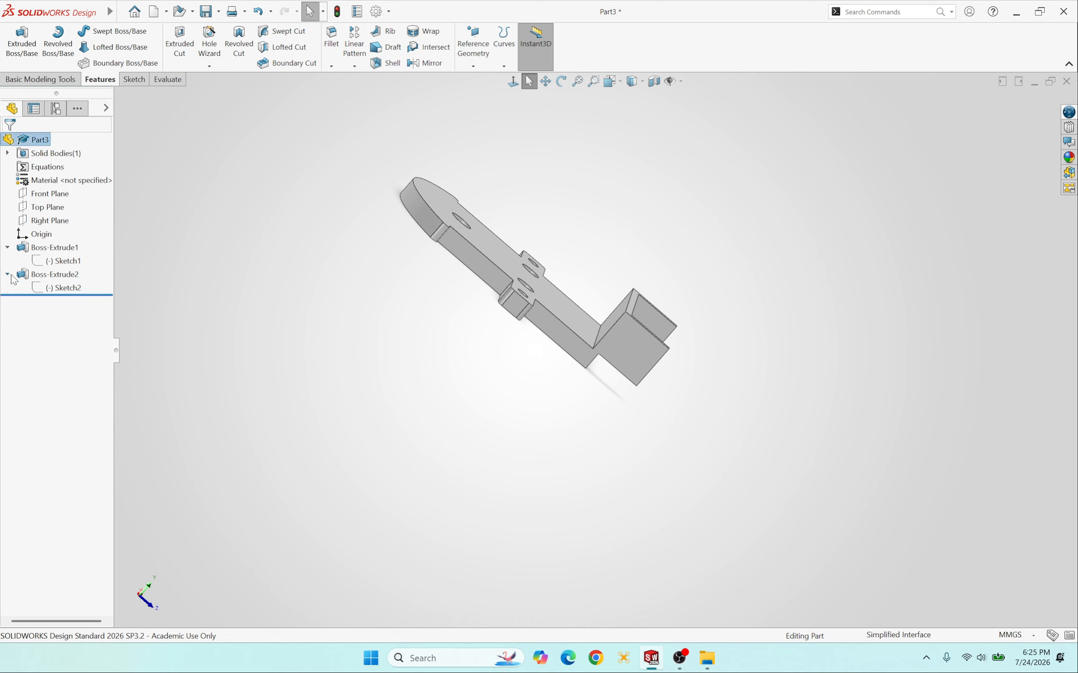
click(55, 275)
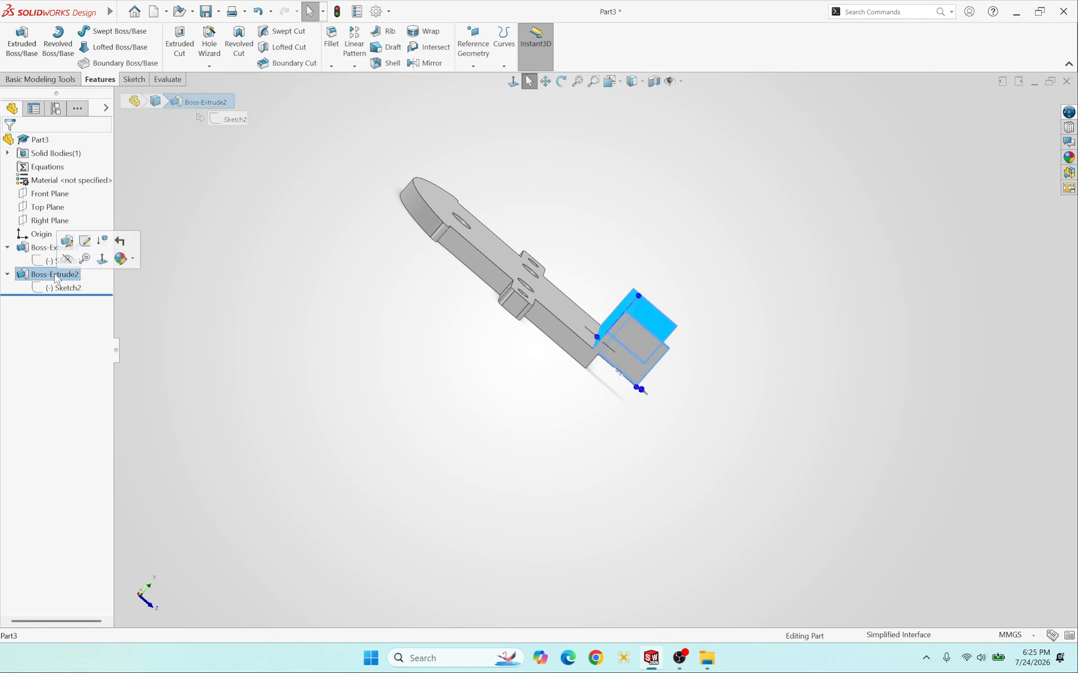
click(322, 174)
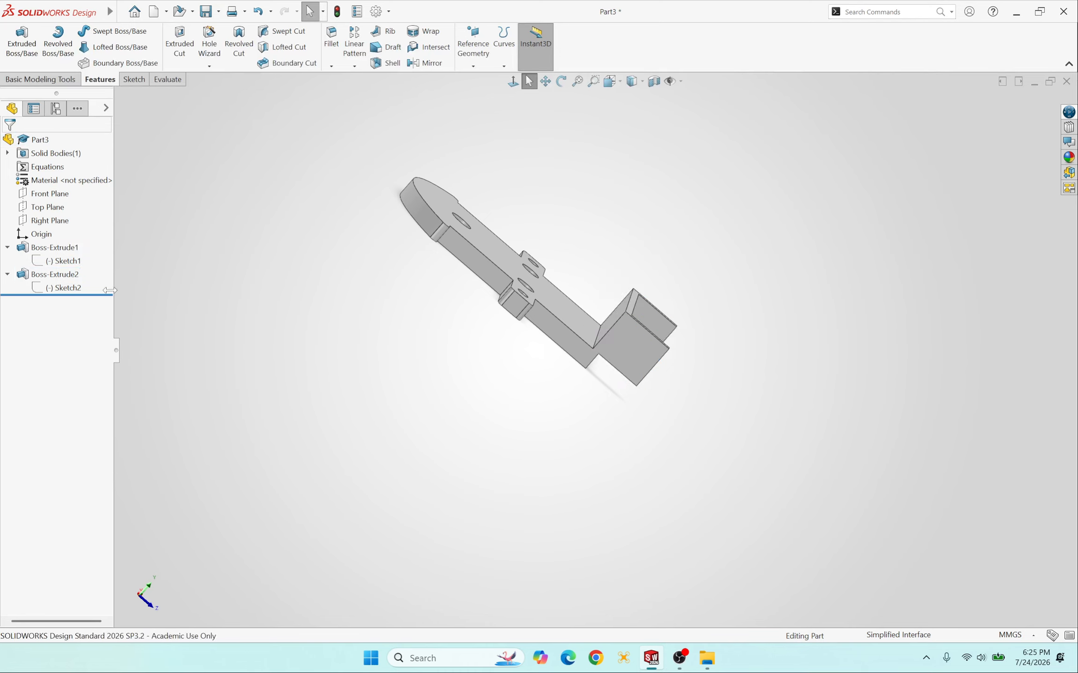
click(64, 275)
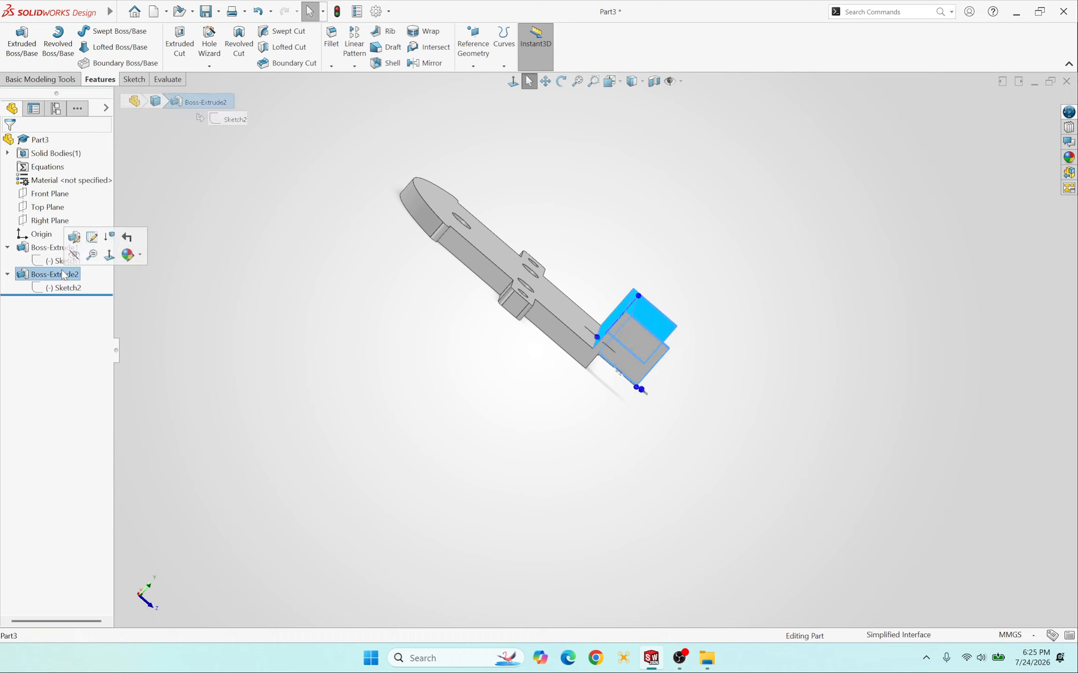
click(89, 236)
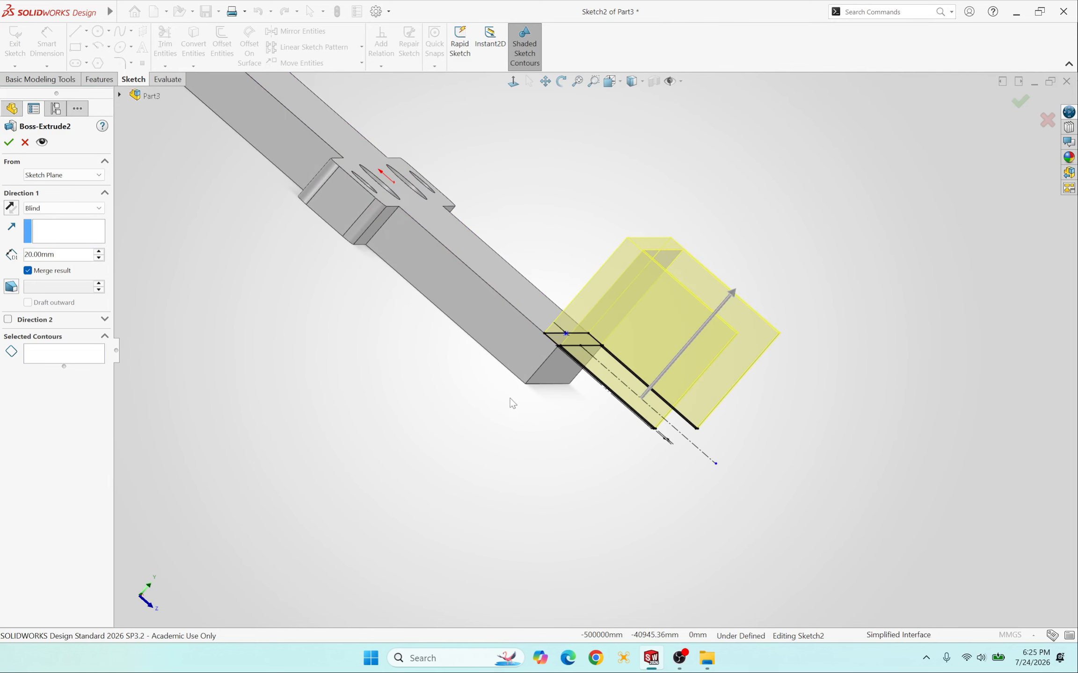
Step: Add a Blind second direction to the bracket extrusion and pull its depth down to 8 mm
click(7, 320)
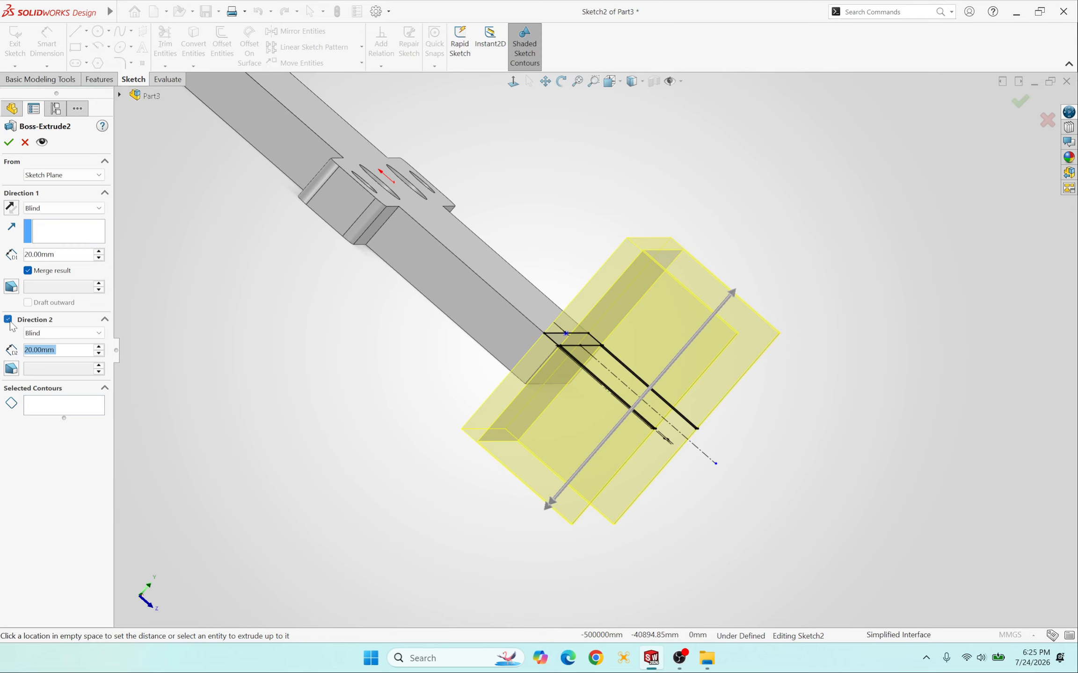
click(140, 12)
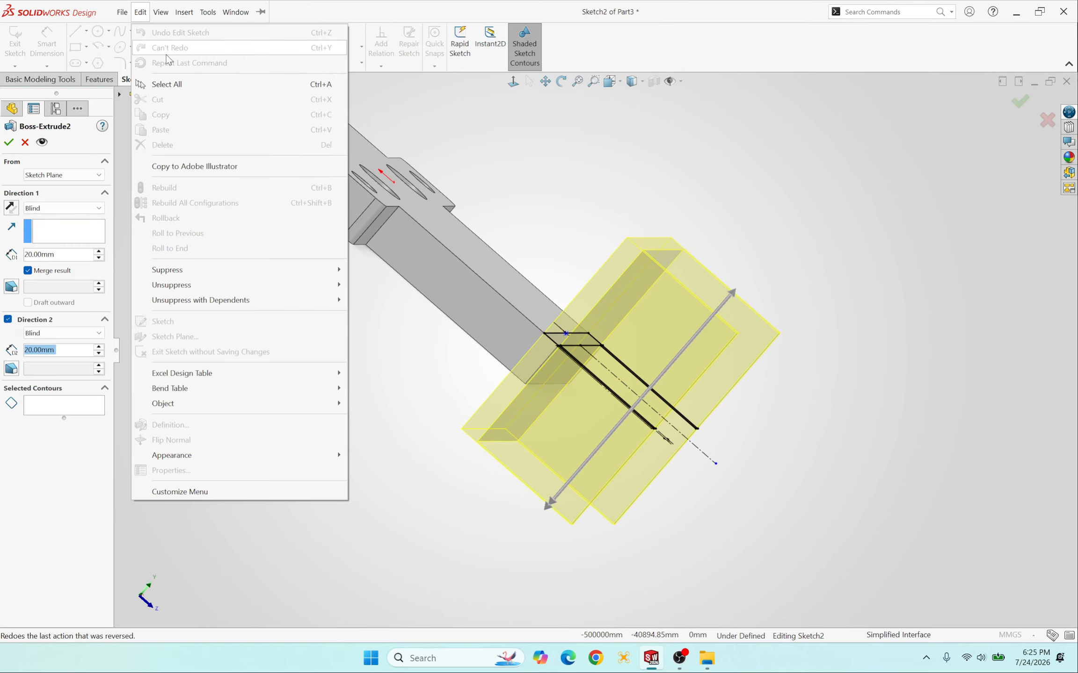
click(403, 503)
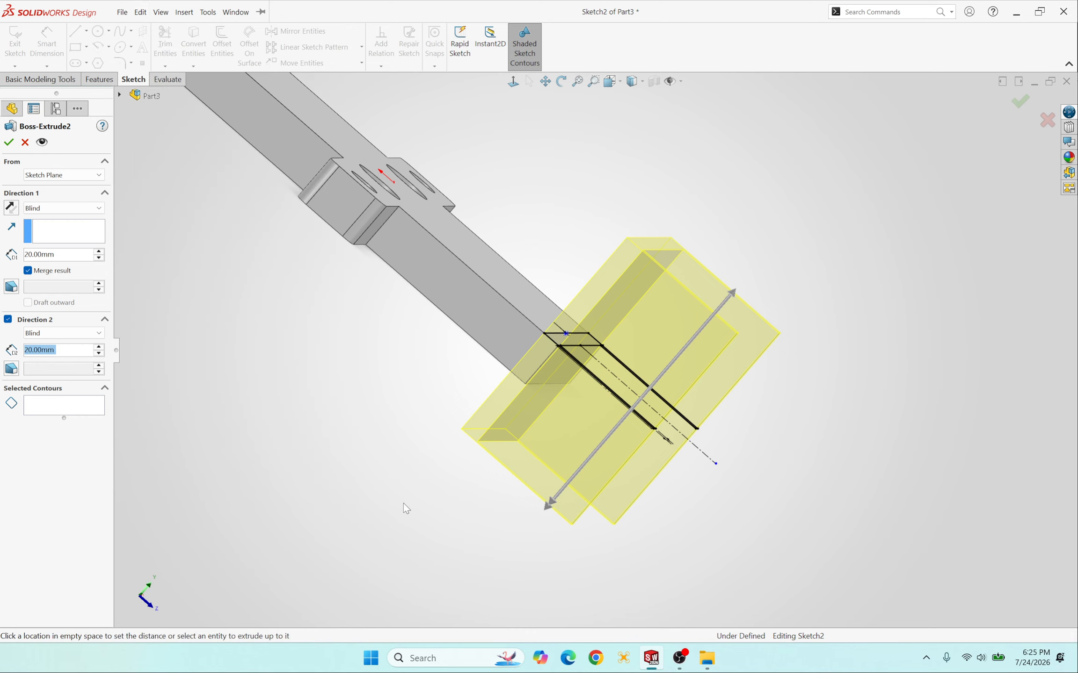
mouse_move(404, 502)
middle_down()
mouse_move(434, 500)
mouse_move(414, 522)
middle_up()
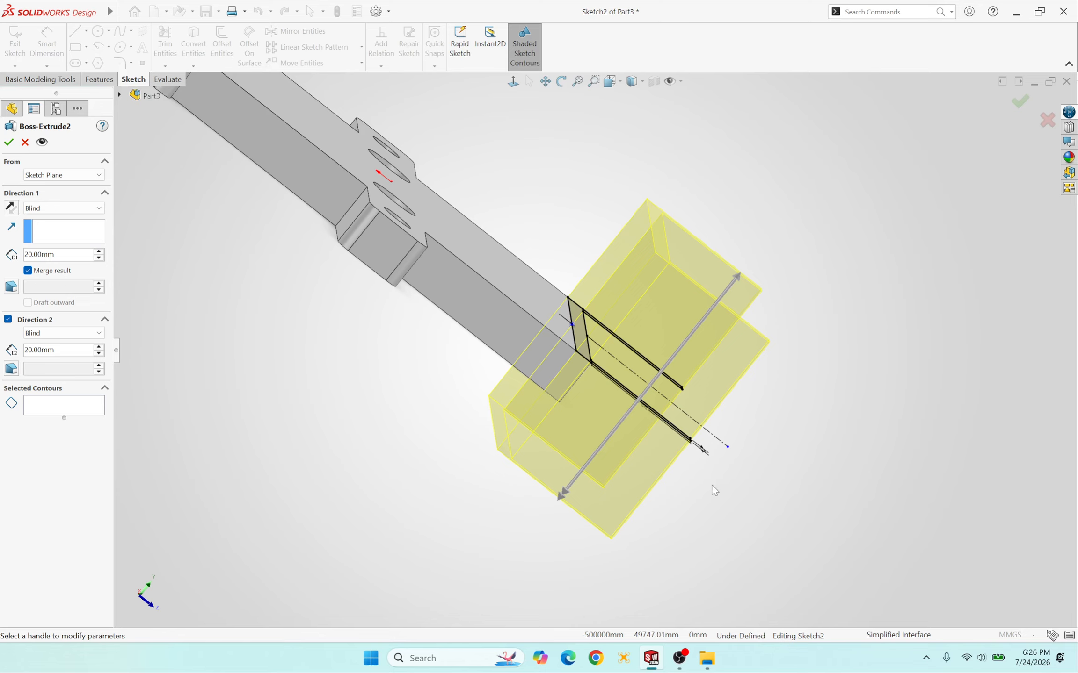
mouse_move(713, 490)
middle_down()
mouse_move(697, 450)
mouse_move(715, 477)
middle_up()
click(583, 511)
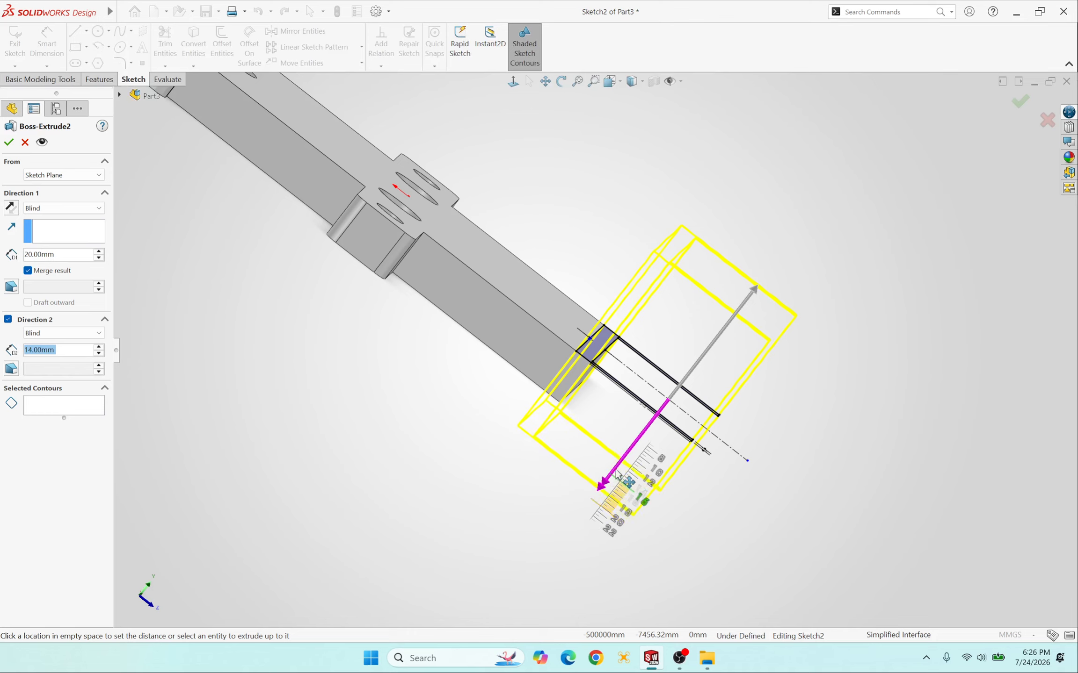
click(634, 447)
mouse_move(634, 447)
middle_down()
mouse_move(630, 432)
mouse_move(611, 453)
mouse_move(621, 450)
middle_up()
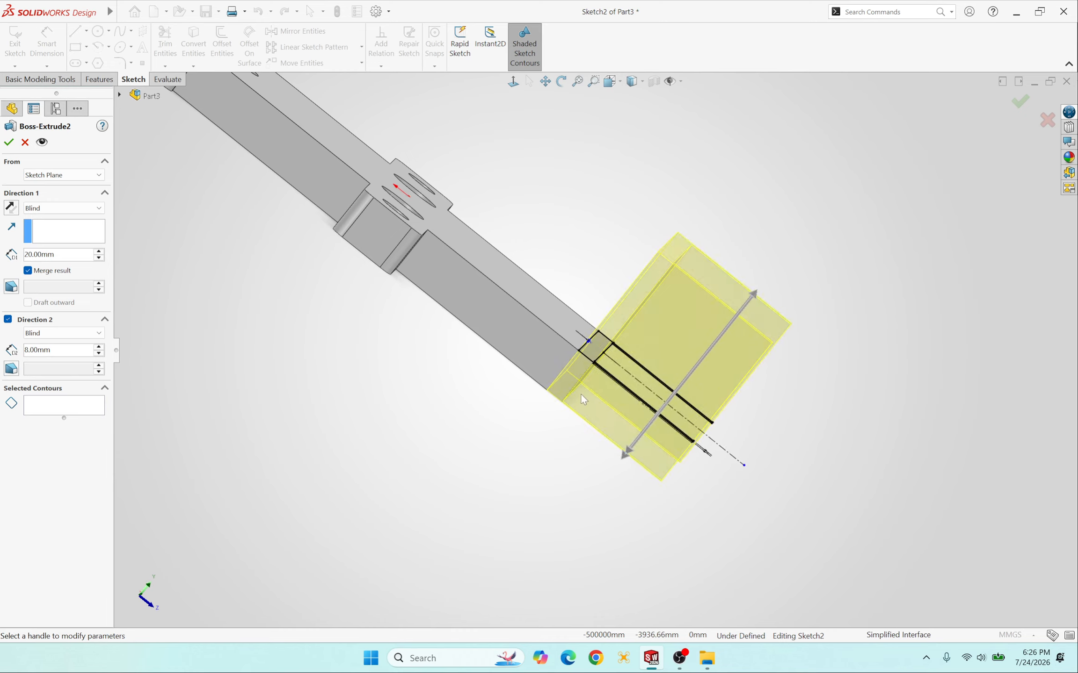
scroll(580, 393, up, 2)
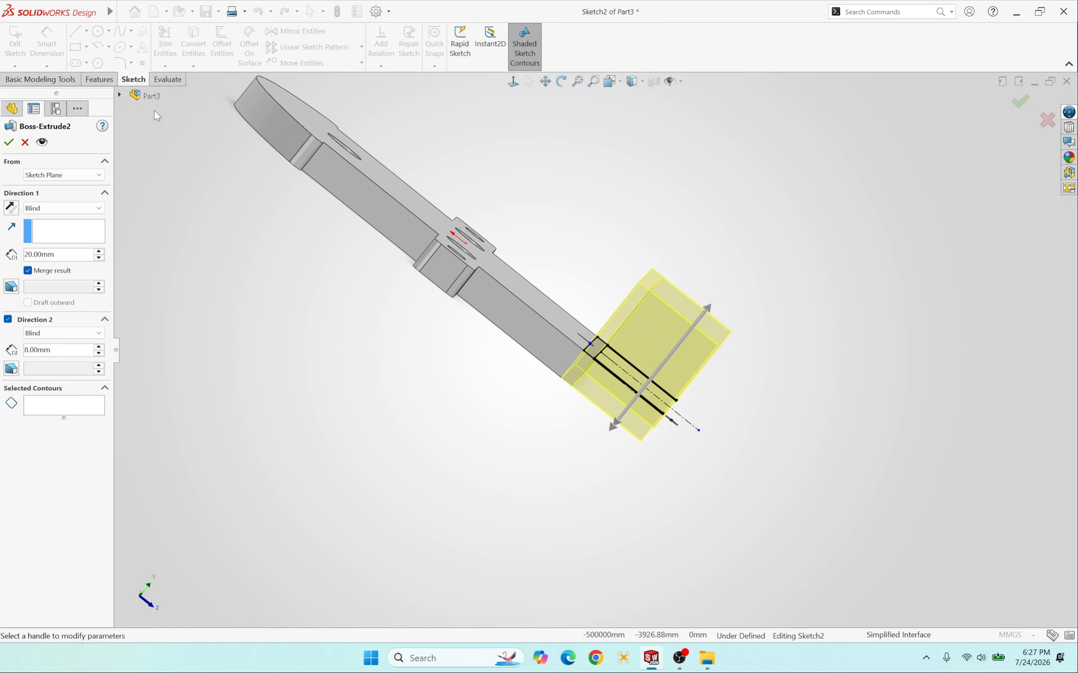
Step: Turn off the bracket extrusion's second direction
click(66, 333)
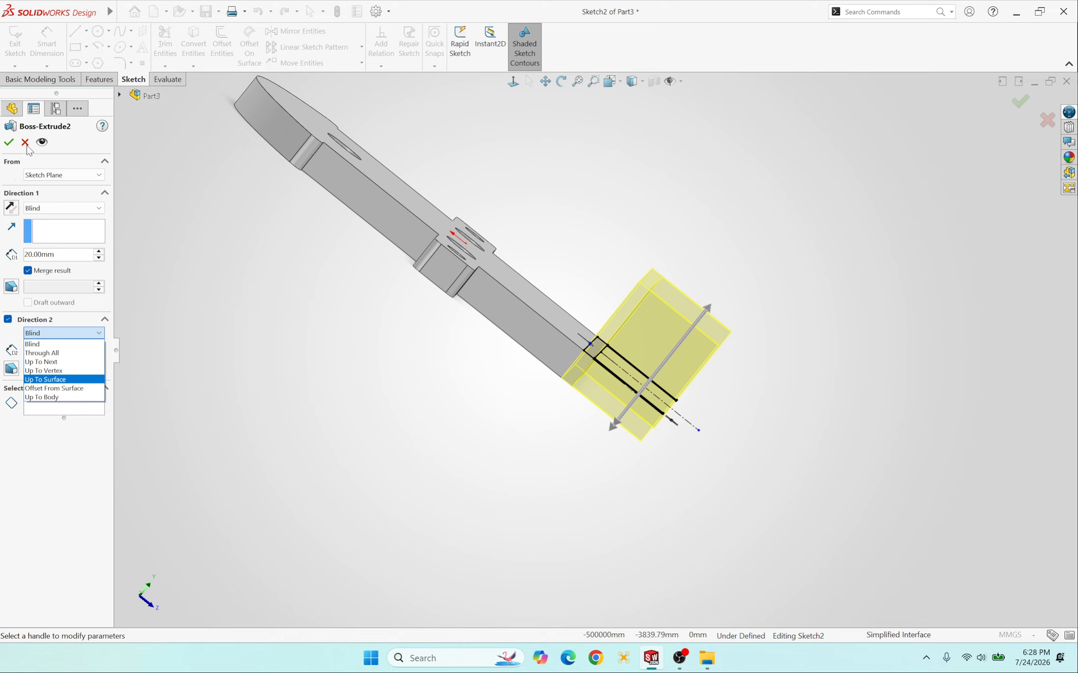
click(10, 326)
click(8, 319)
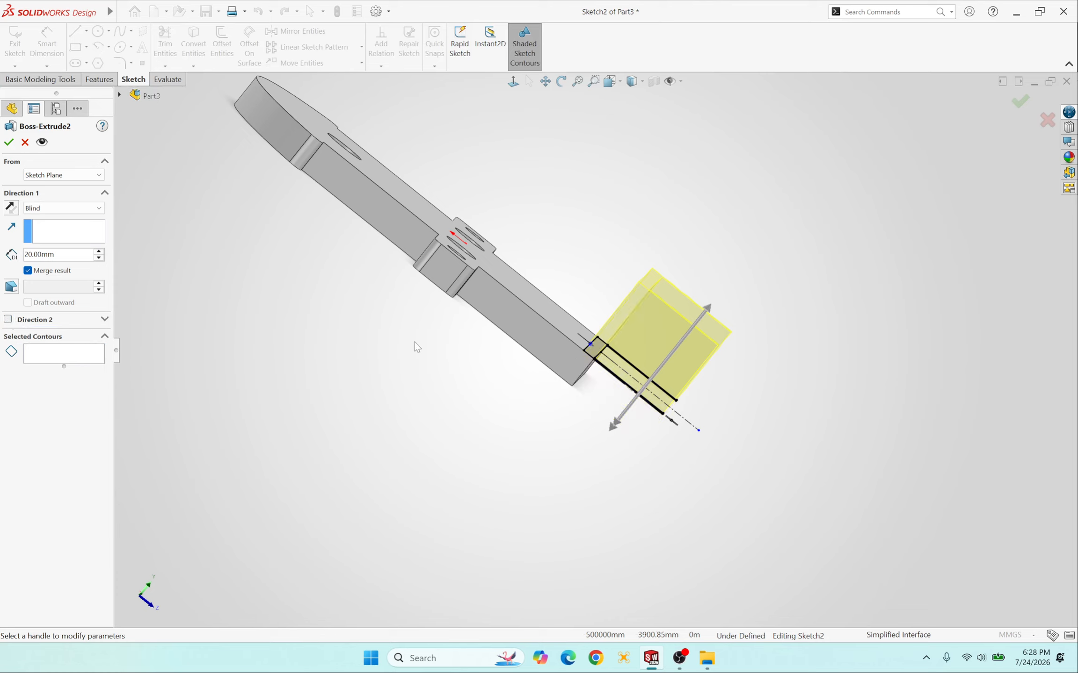
middle_drag(700, 342, 655, 389)
scroll(592, 399, down, 3)
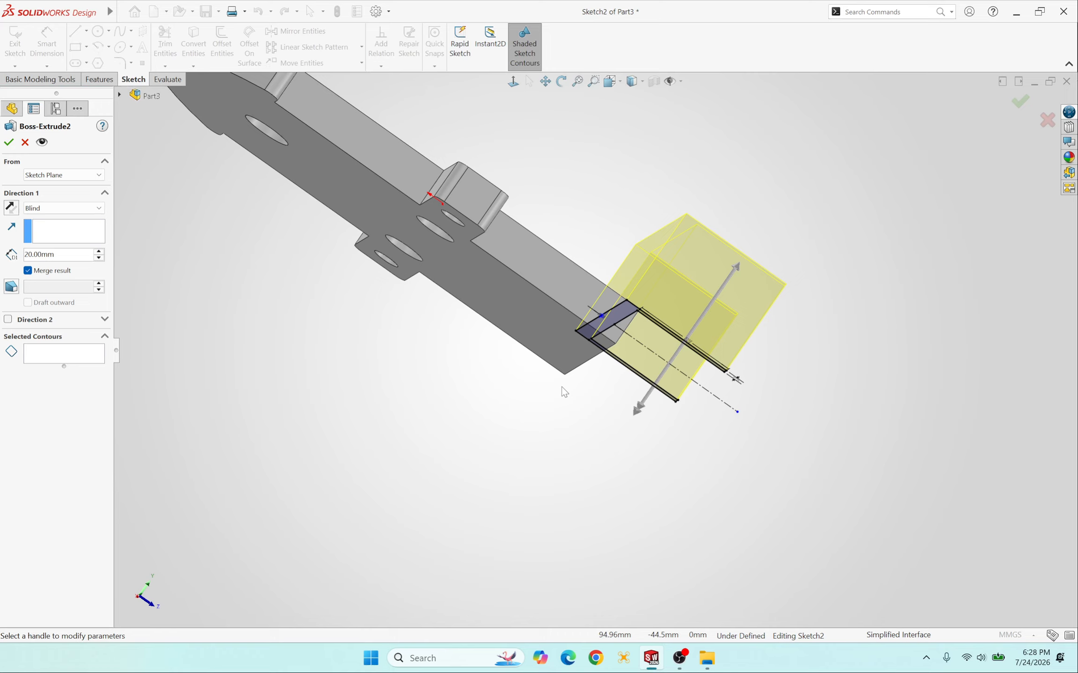
key(ctrl+4)
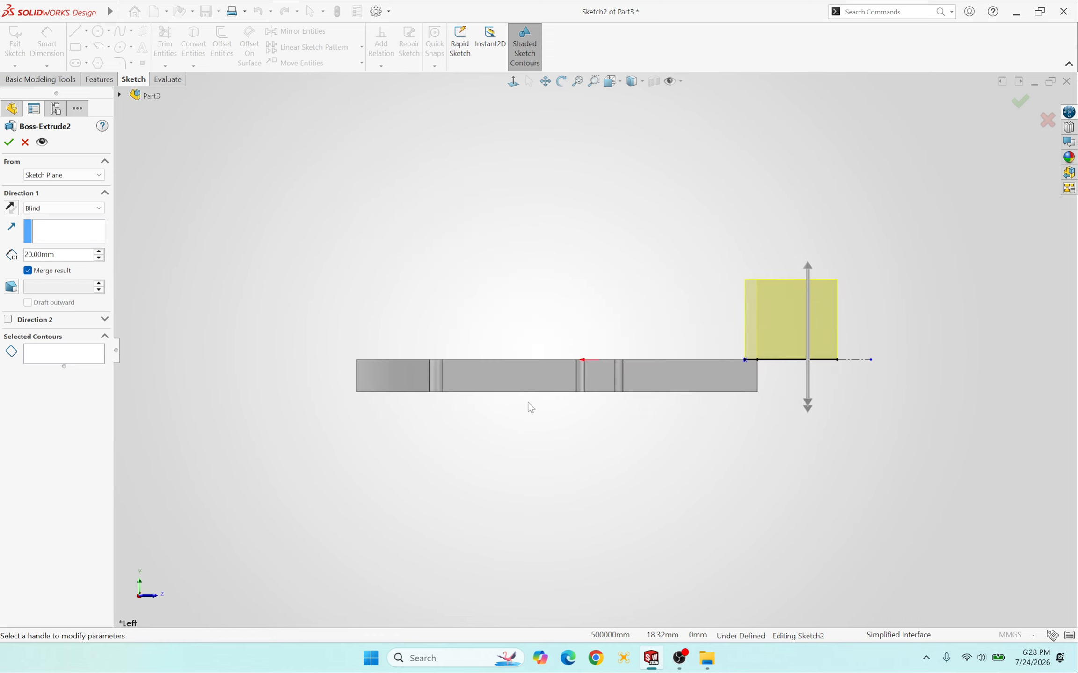
middle_drag(636, 414, 590, 336)
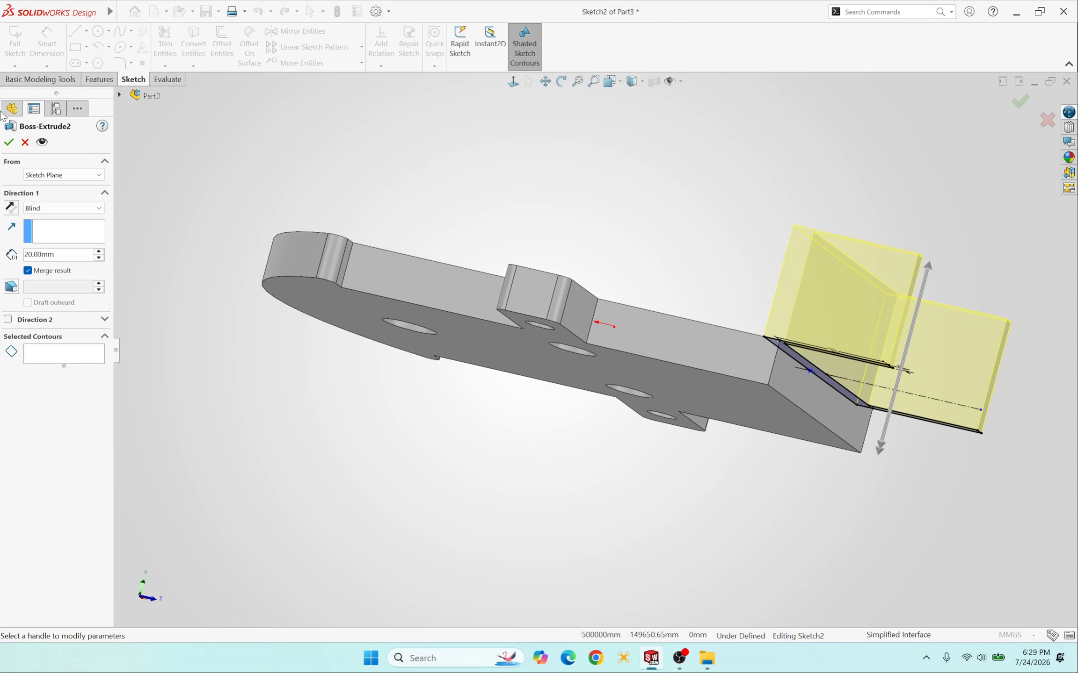
Step: Extend the bracket extrusion in a second direction with Up To Surface, ending at the plate's bottom face, and accept the edit
click(8, 320)
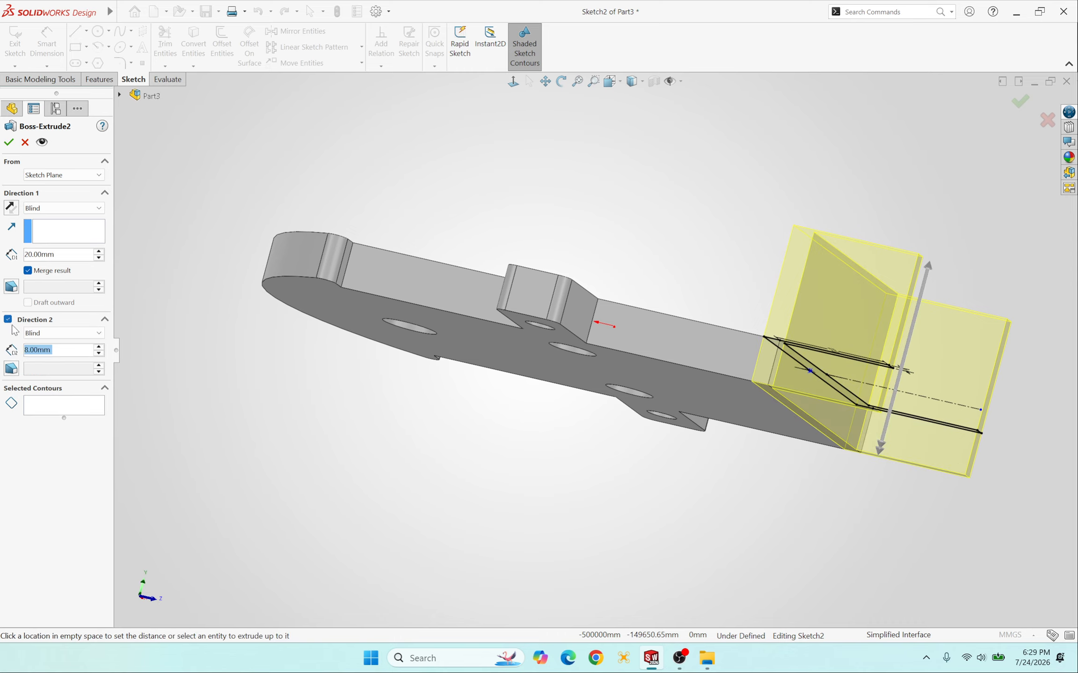
click(62, 333)
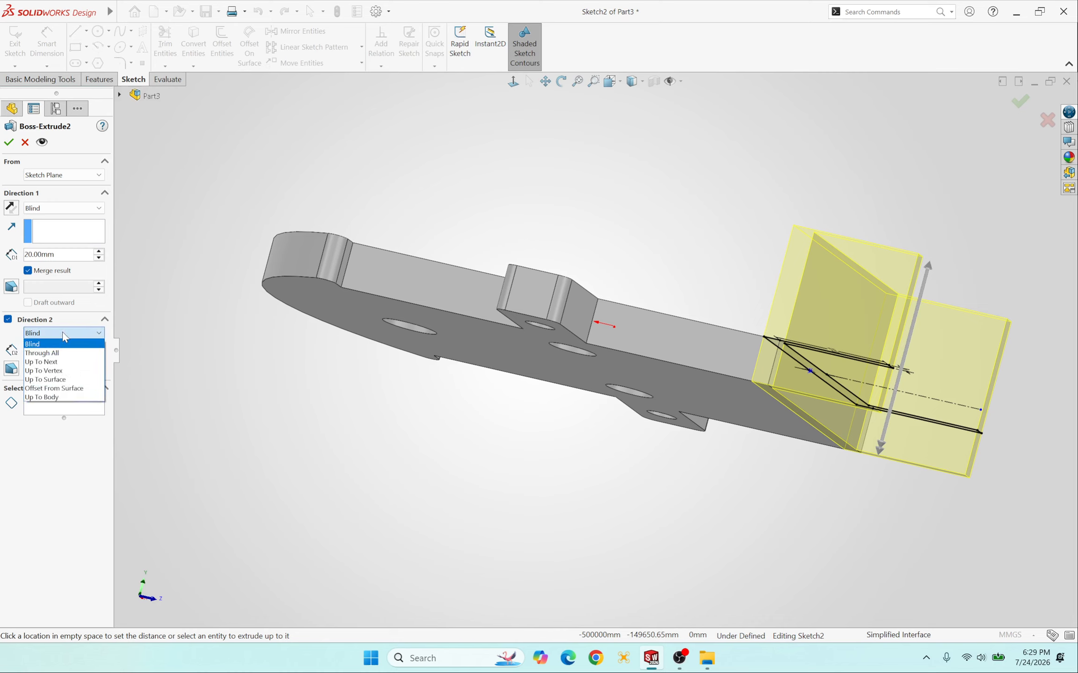
click(56, 380)
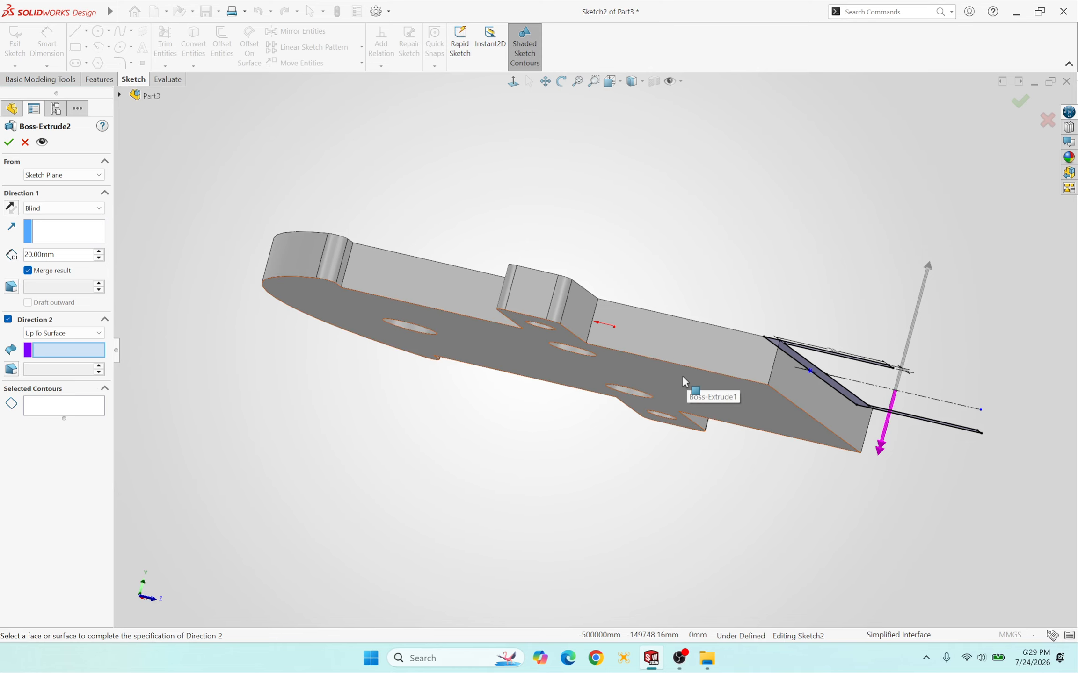
middle_drag(682, 375, 701, 318)
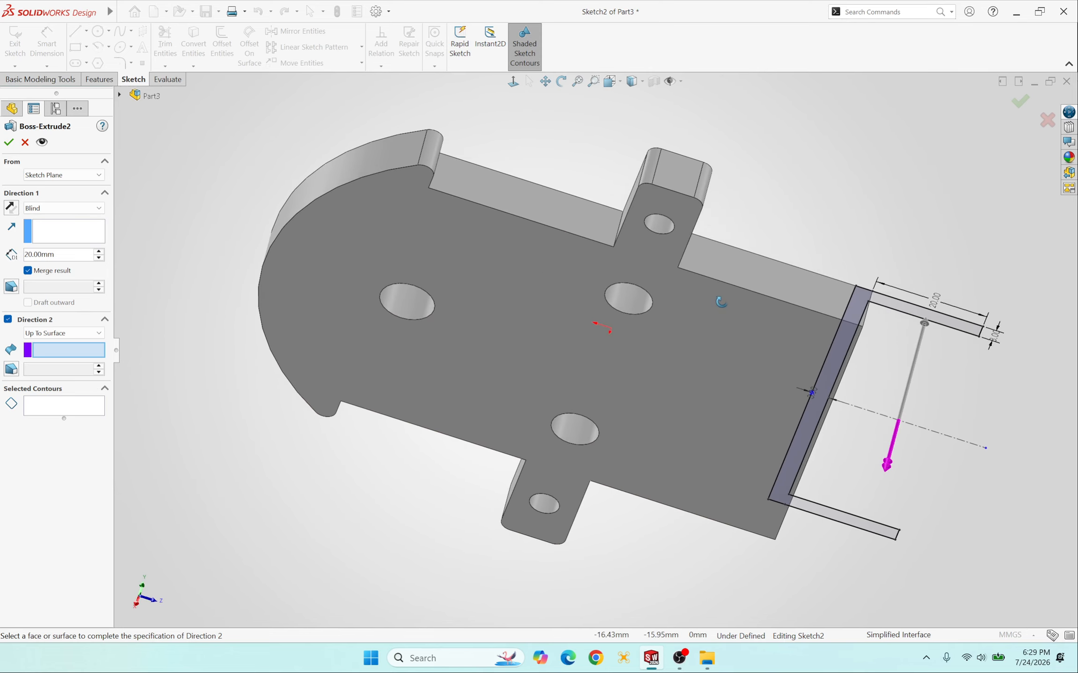
click(689, 323)
middle_drag(823, 274, 753, 313)
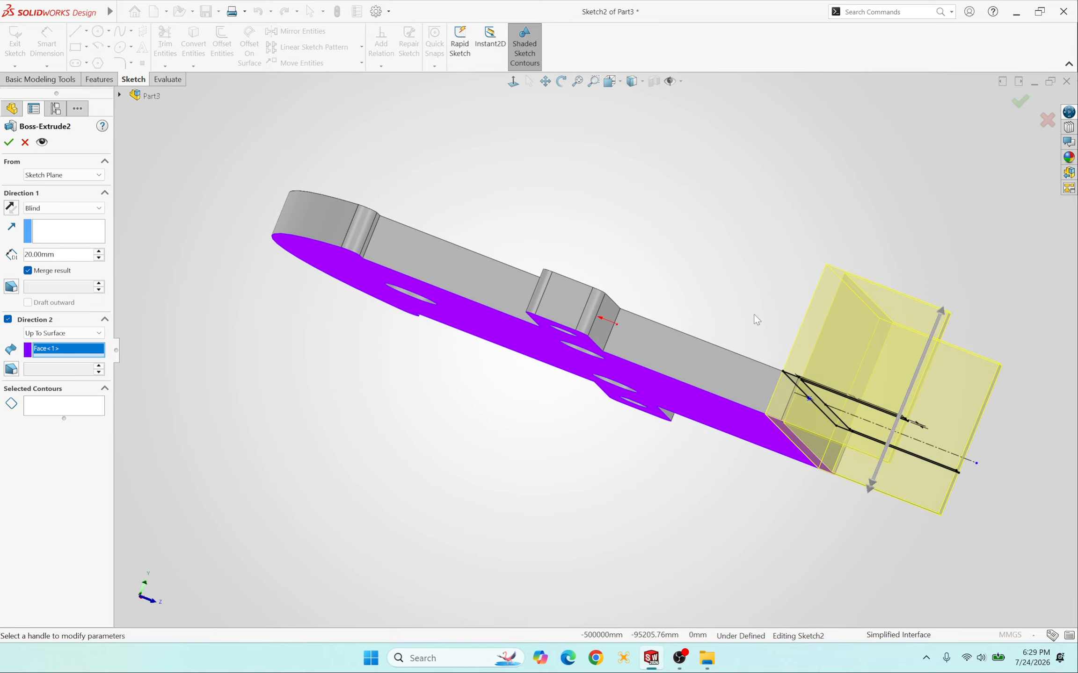
click(712, 412)
click(712, 412)
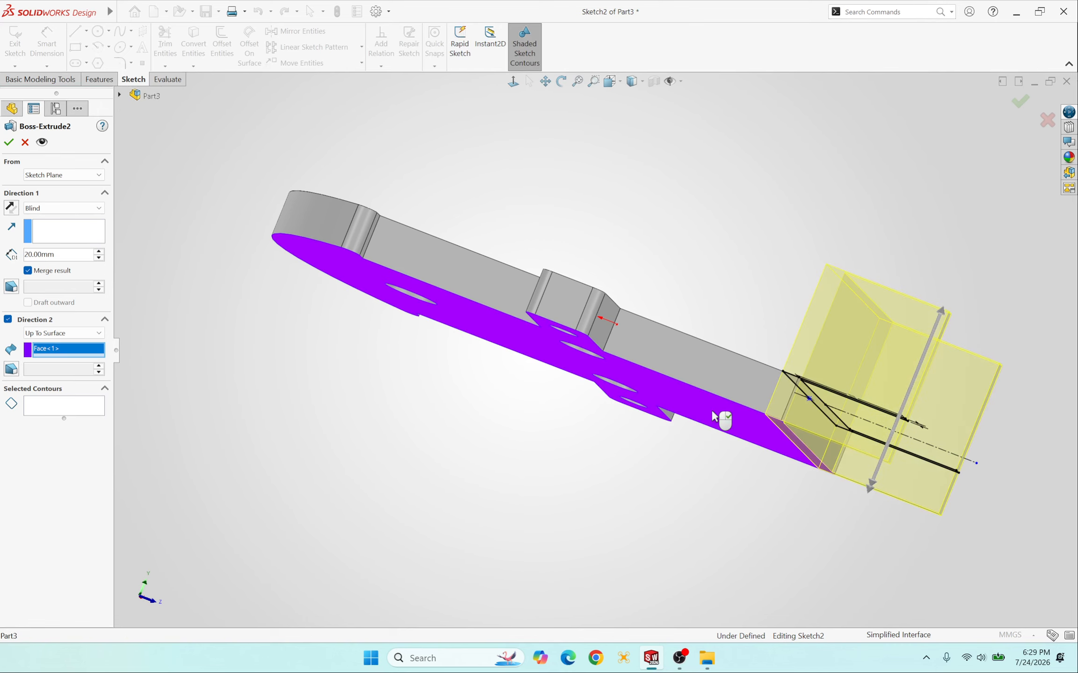
click(712, 412)
click(711, 410)
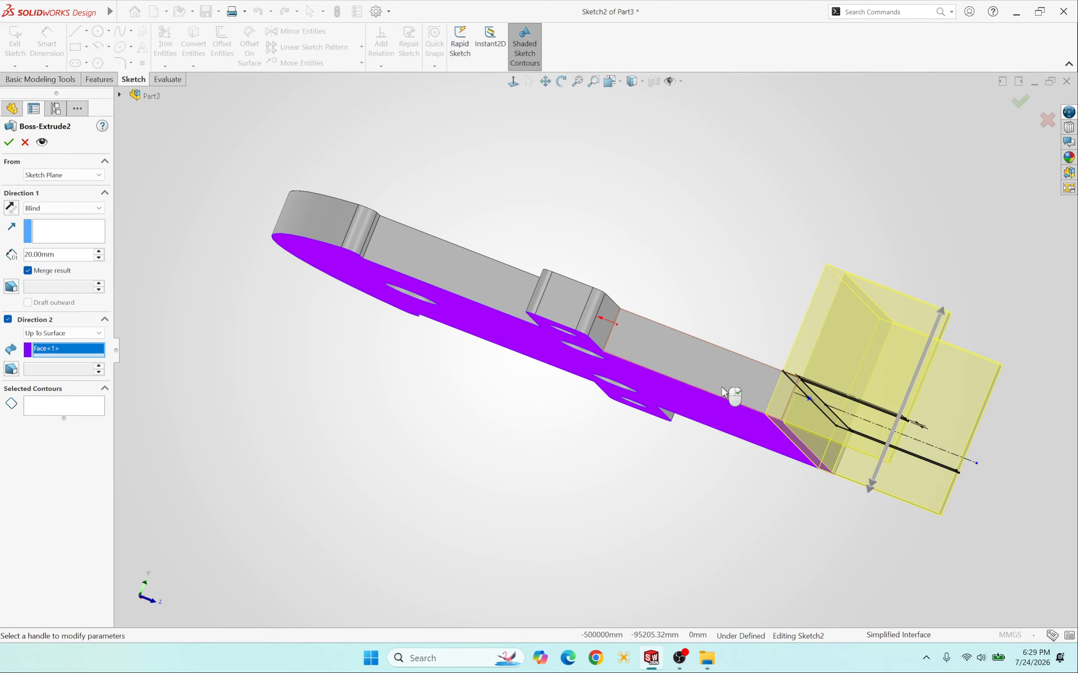
mouse_move(737, 279)
middle_down()
mouse_move(741, 291)
mouse_move(743, 261)
middle_up()
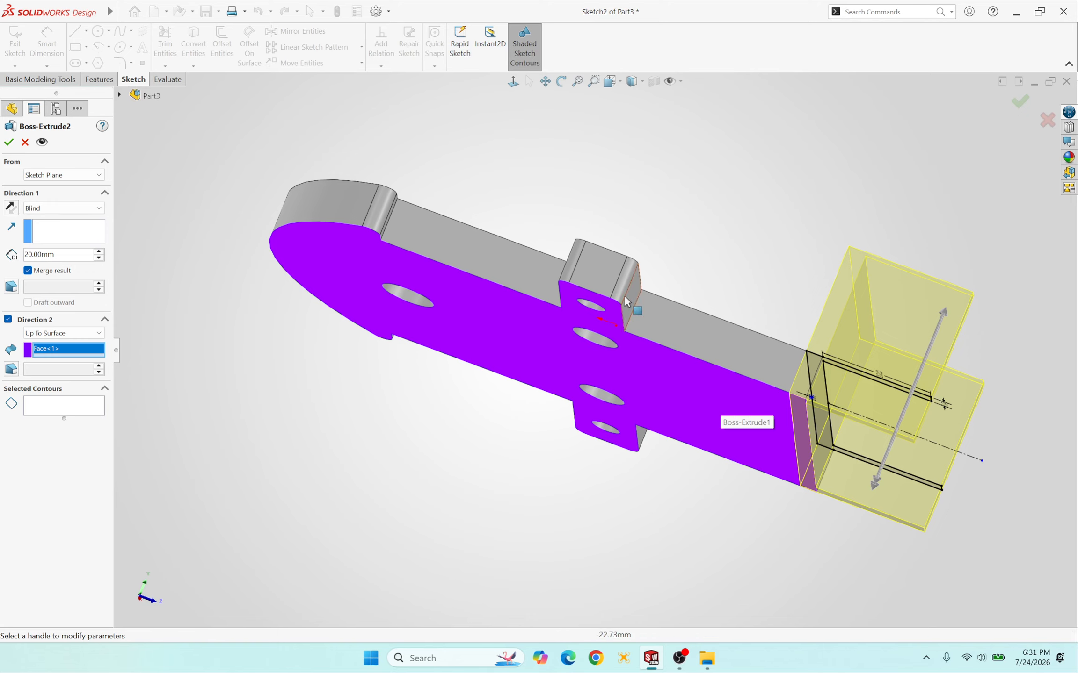
click(9, 142)
middle_drag(566, 229, 530, 333)
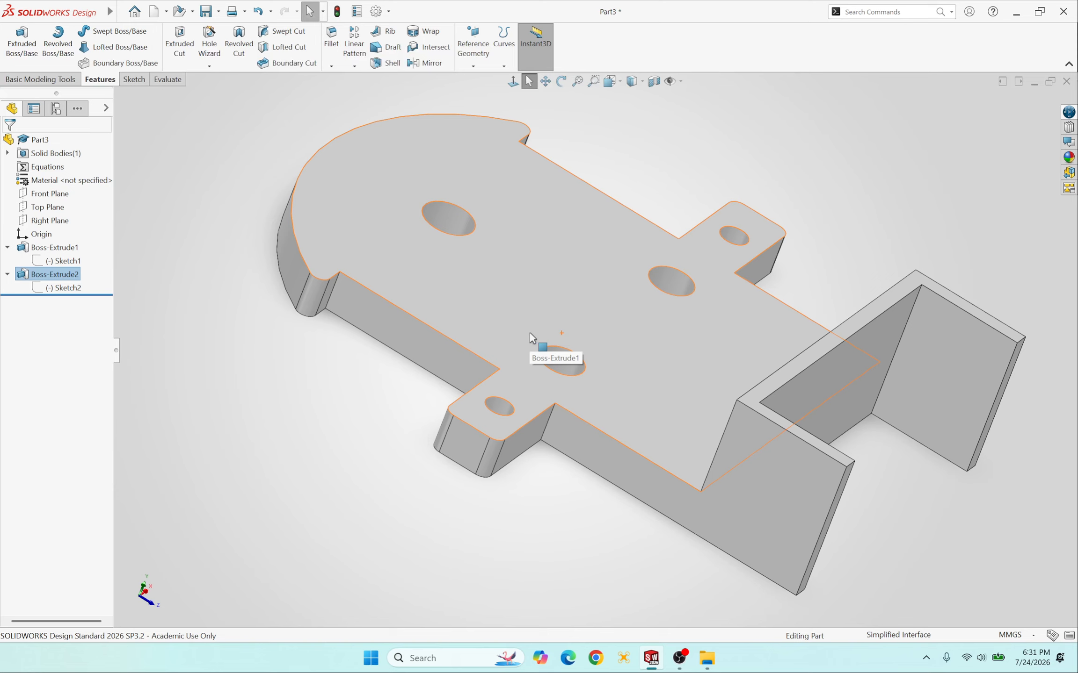
Step: List the part's solid bodies and turn off Merge result for the bracket extrusion, Boss-Extrude2
click(7, 154)
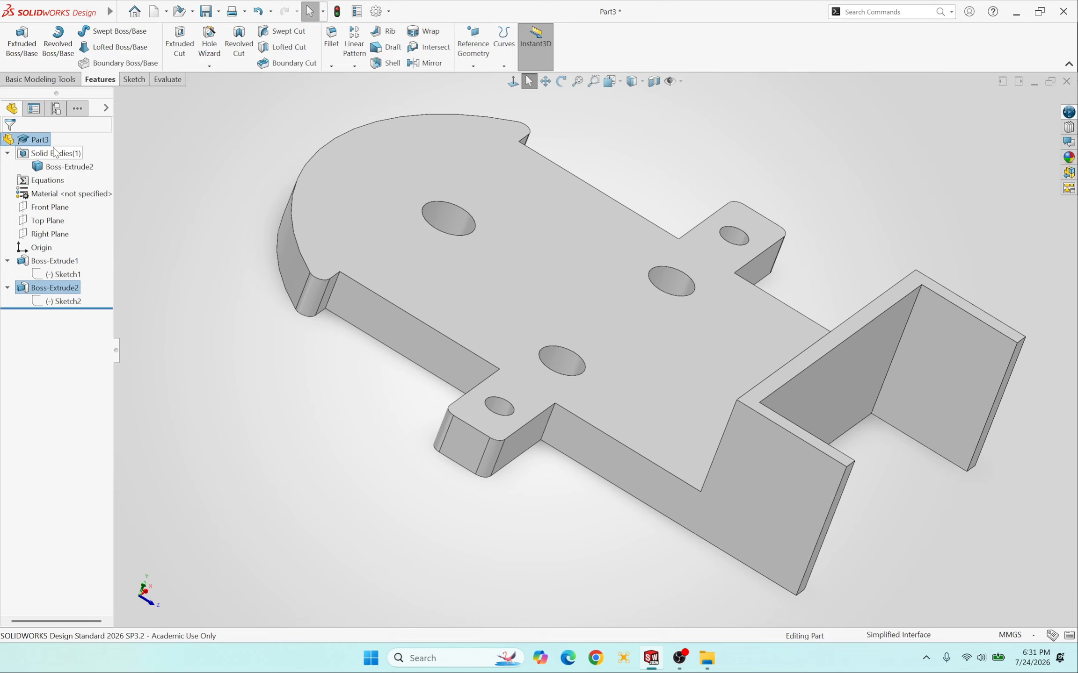
click(65, 287)
click(119, 264)
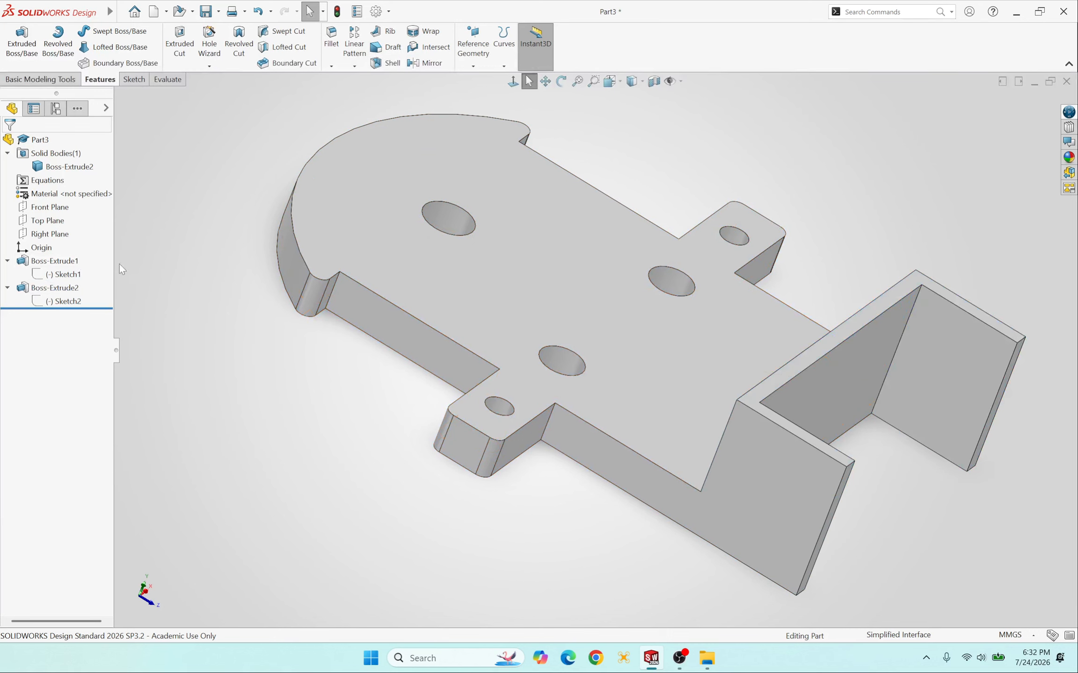
click(61, 288)
click(81, 251)
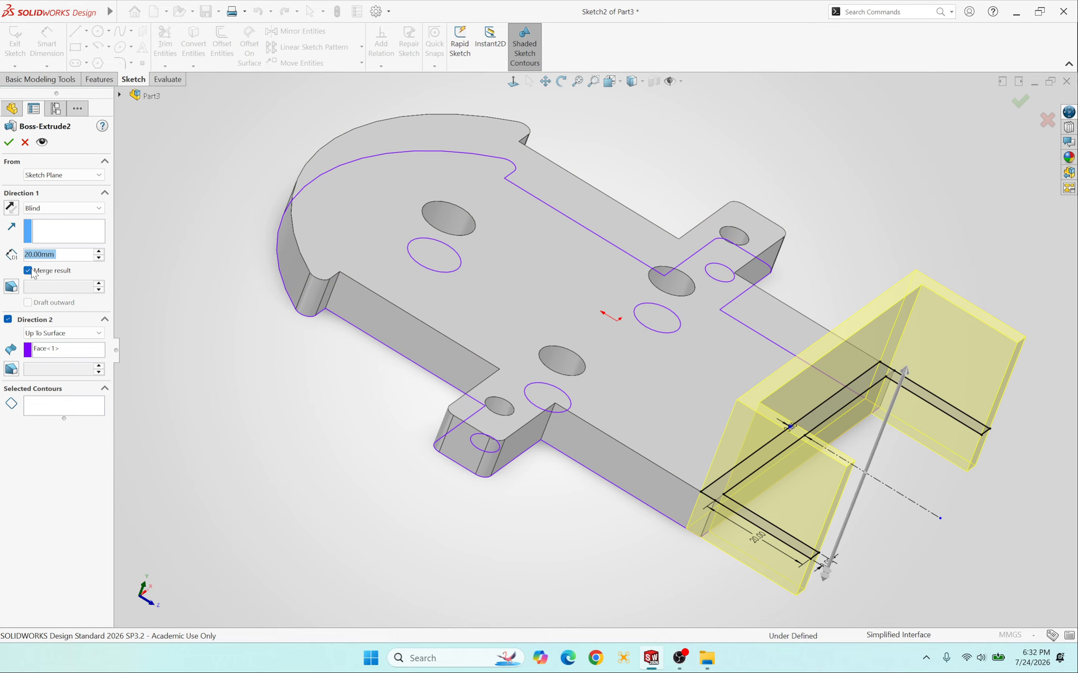
click(31, 272)
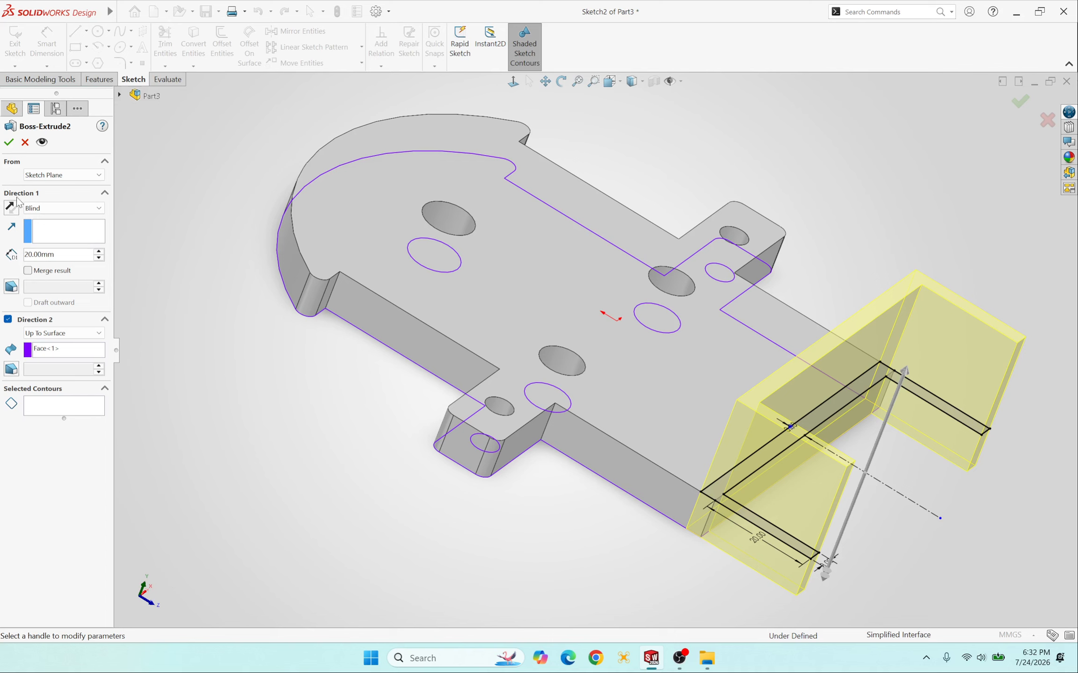
click(8, 142)
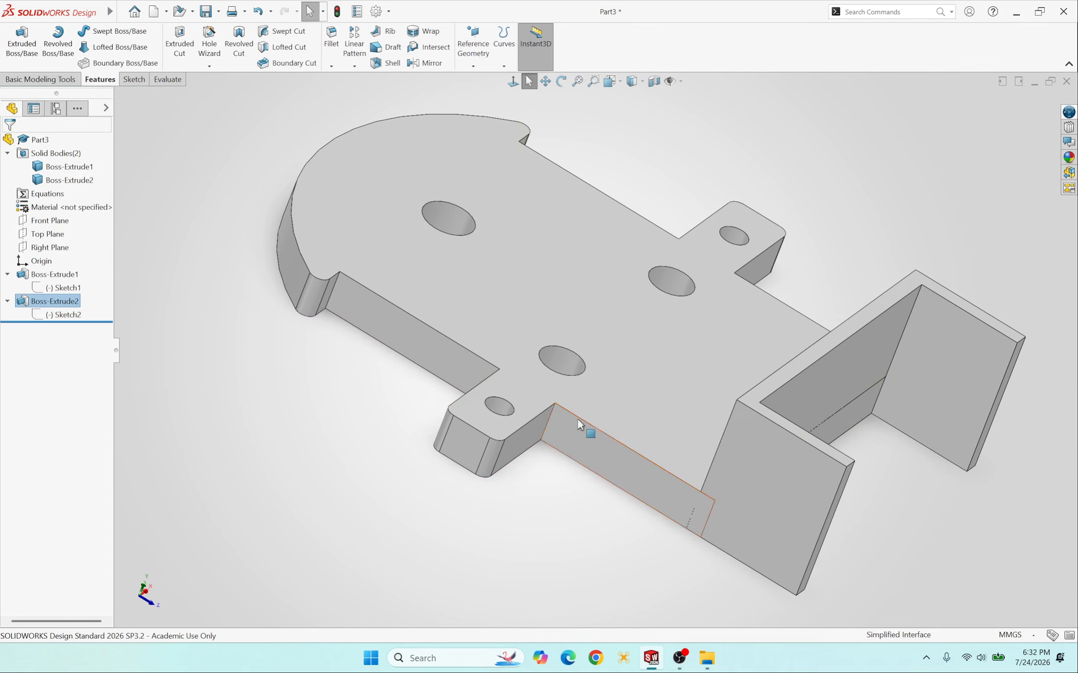
Step: Inspect the plate and bracket as separate solid bodies from several angles, highlighting the plate body
middle_drag(808, 499, 903, 382)
click(930, 369)
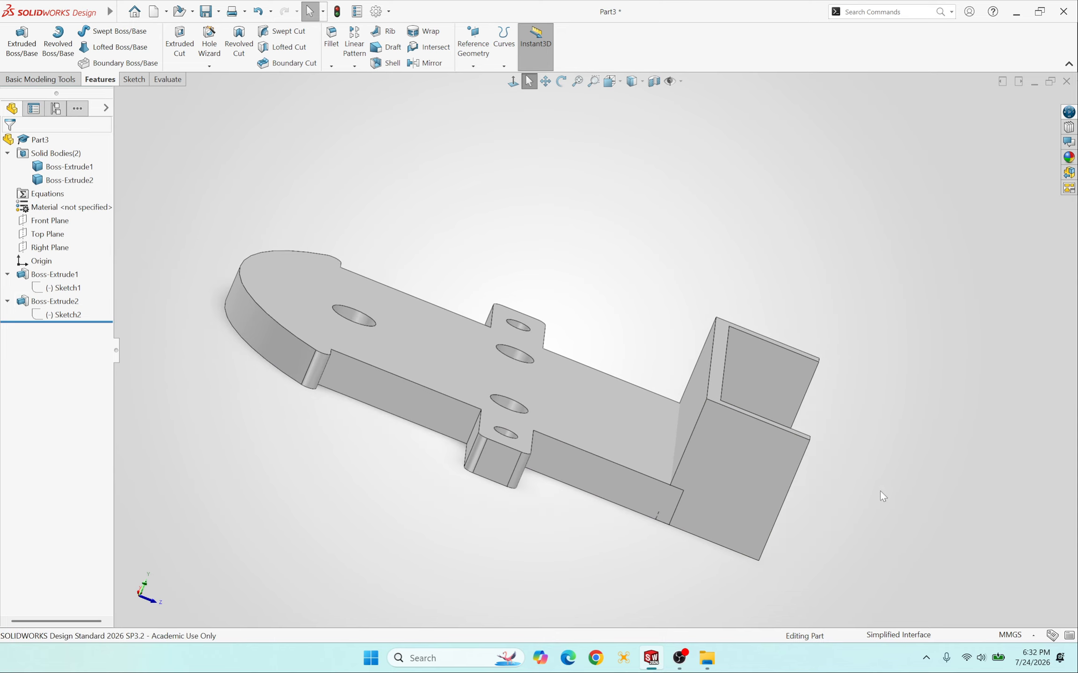
middle_drag(879, 490, 827, 477)
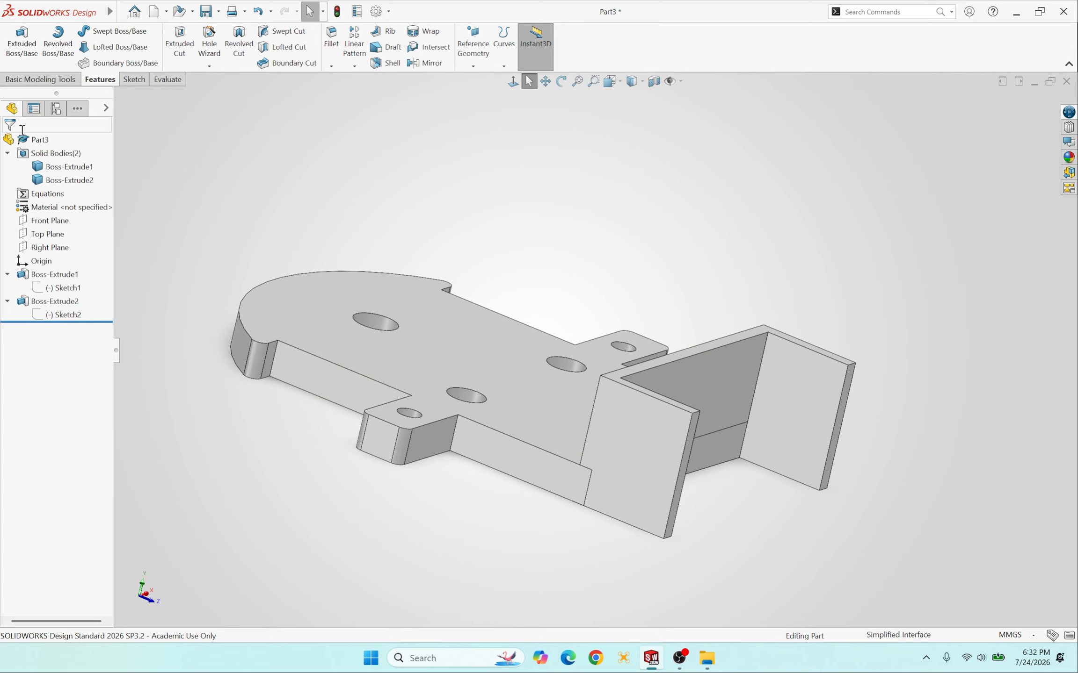
click(64, 168)
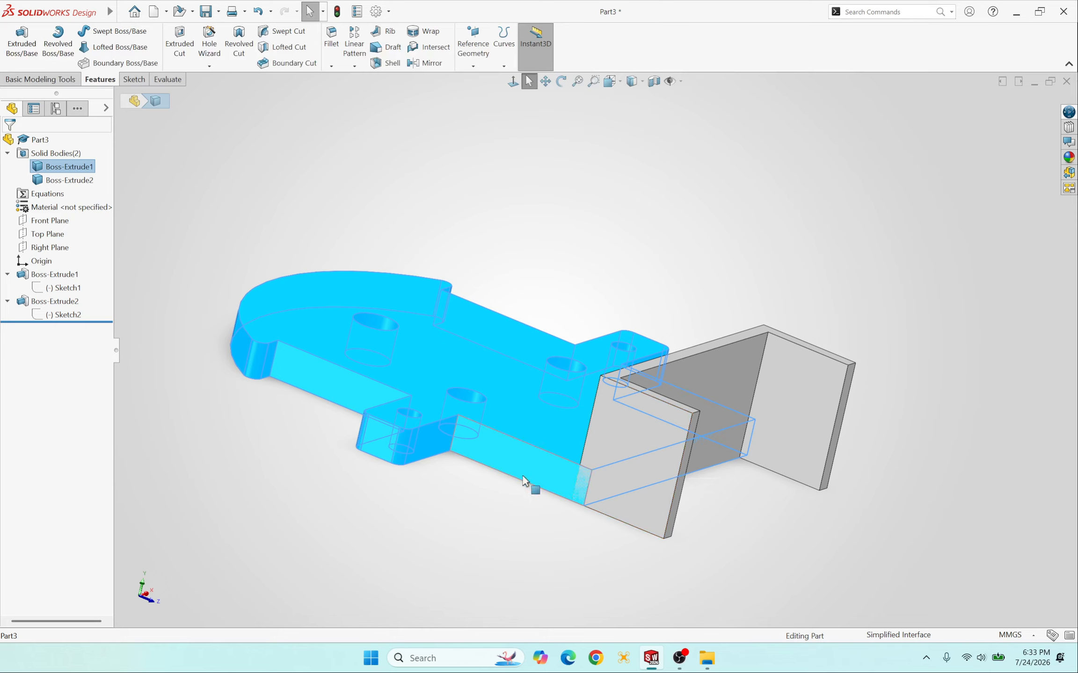
click(591, 223)
Step: Turn Merge result back on for the bracket extrusion, Boss-Extrude2, and accept the edit
click(55, 301)
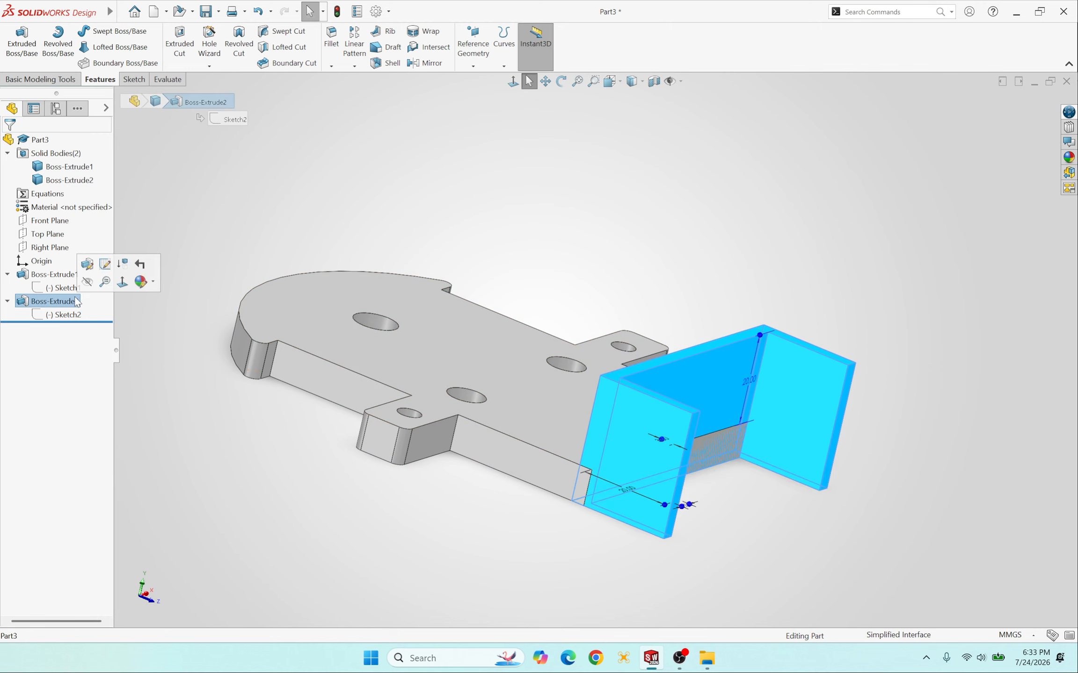
click(86, 265)
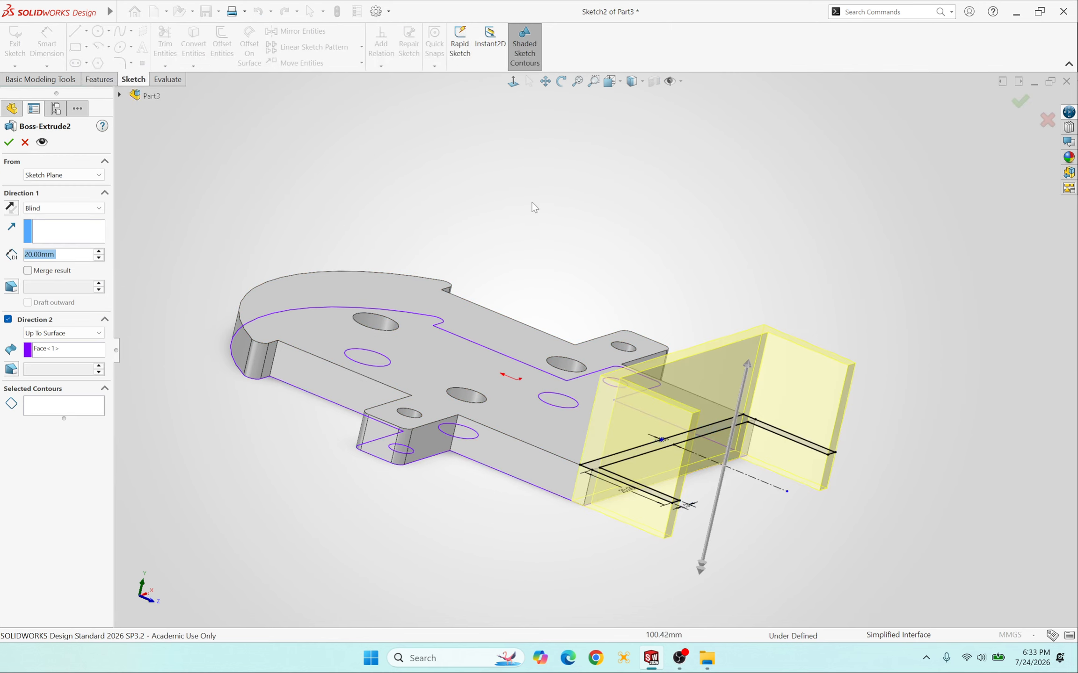
click(27, 271)
click(8, 142)
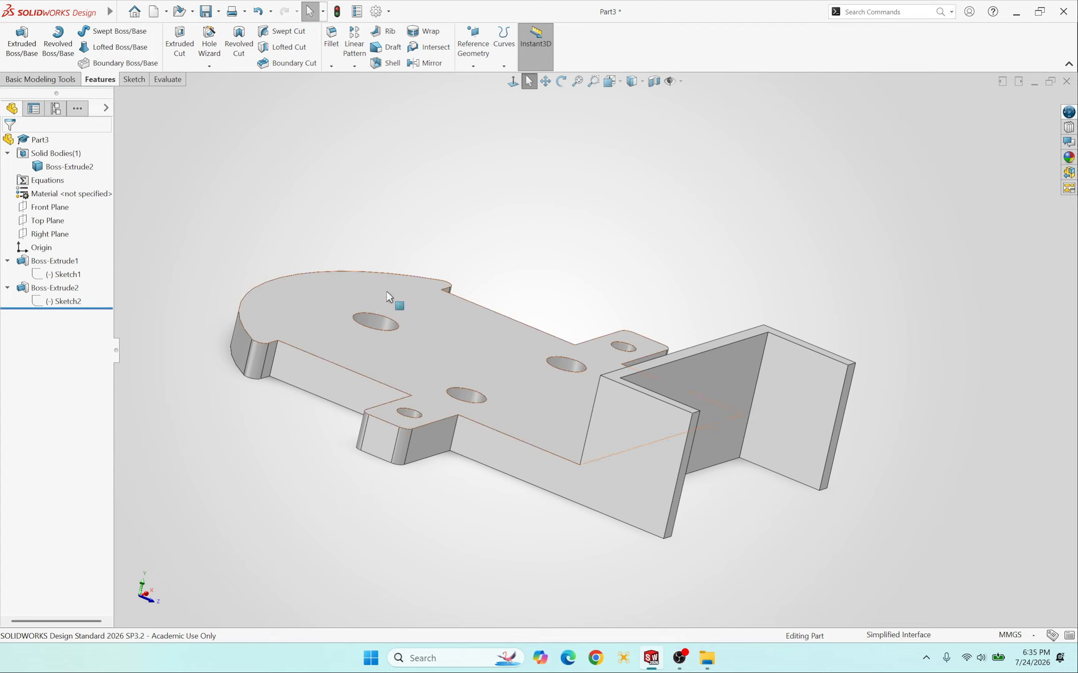
Step: Start a new sketch on the plate's upper face and clear the face selection
click(421, 311)
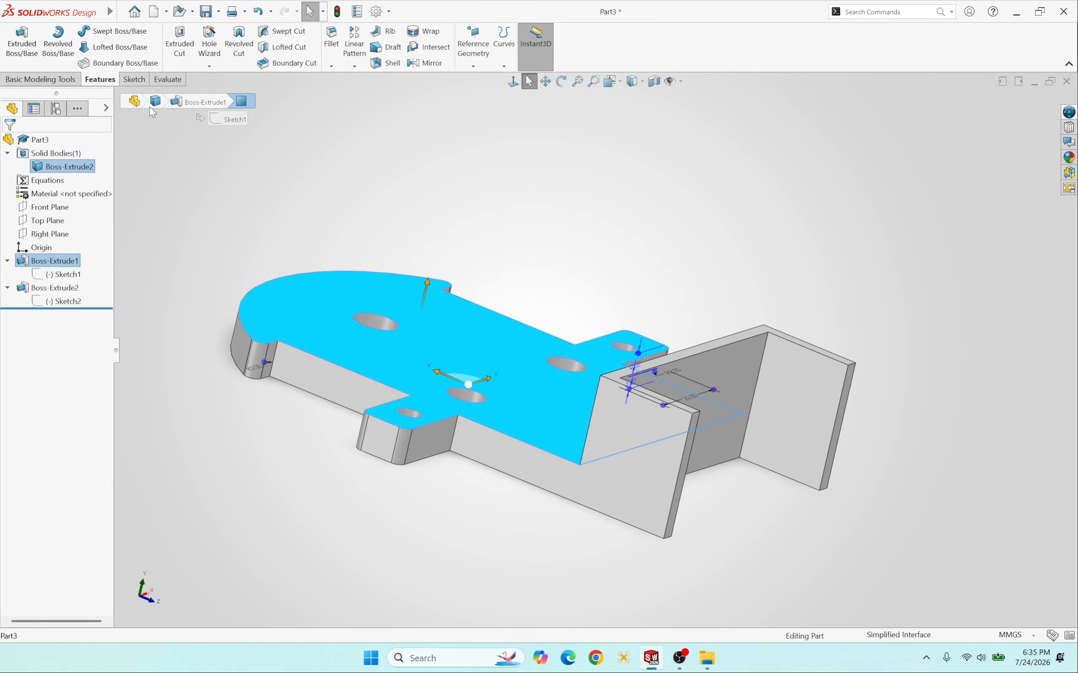
click(677, 660)
click(677, 660)
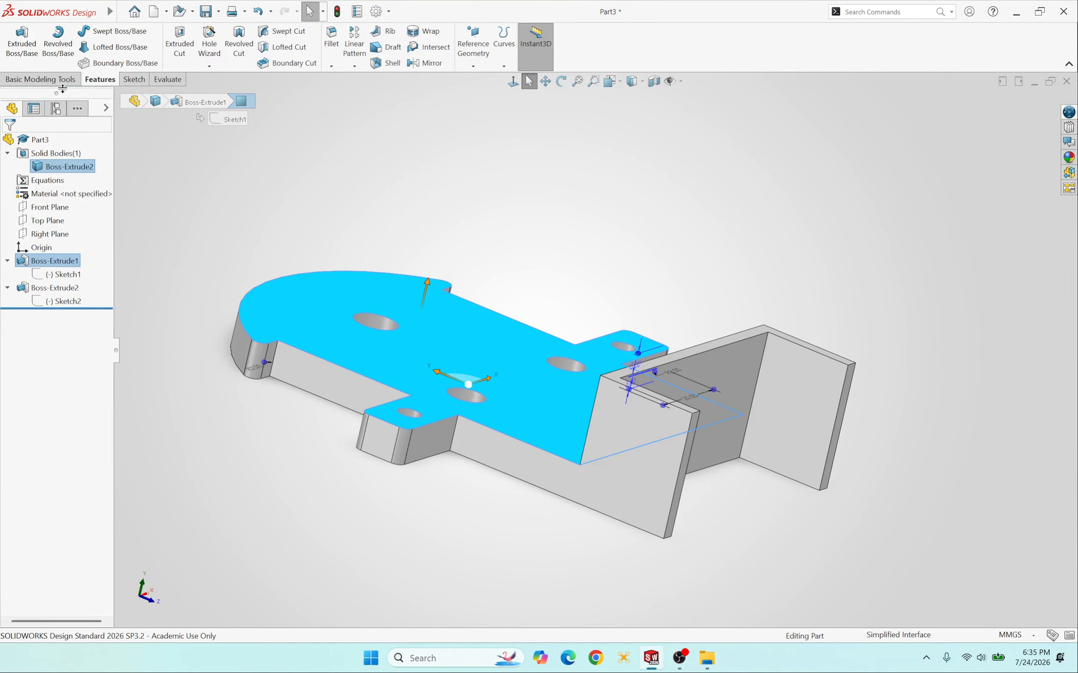
click(134, 79)
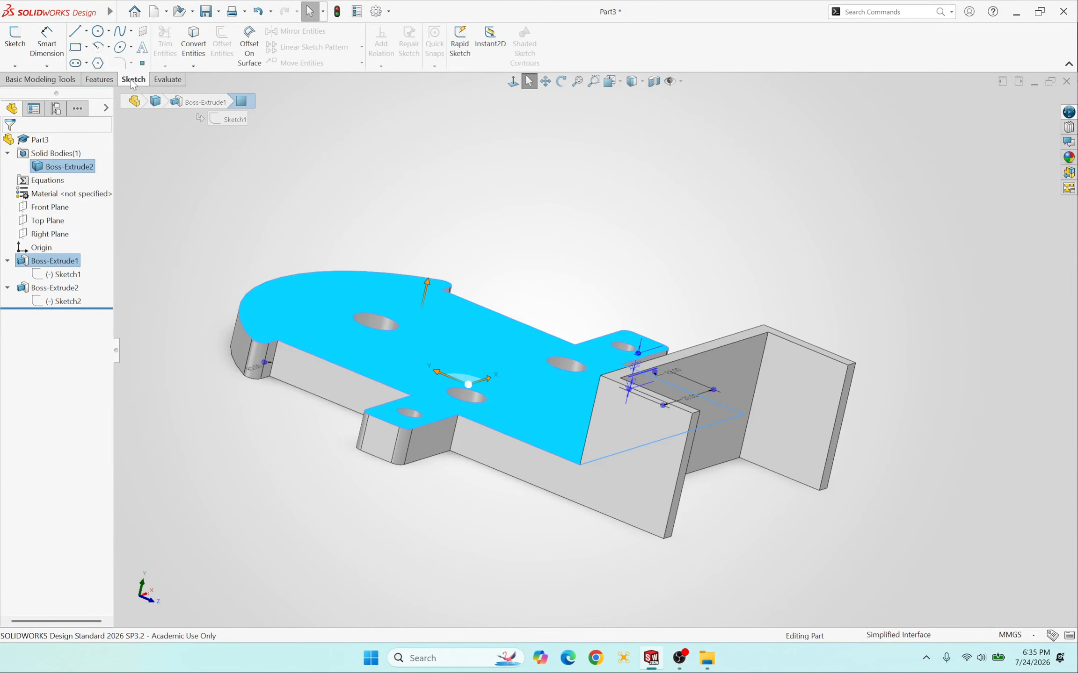
click(23, 46)
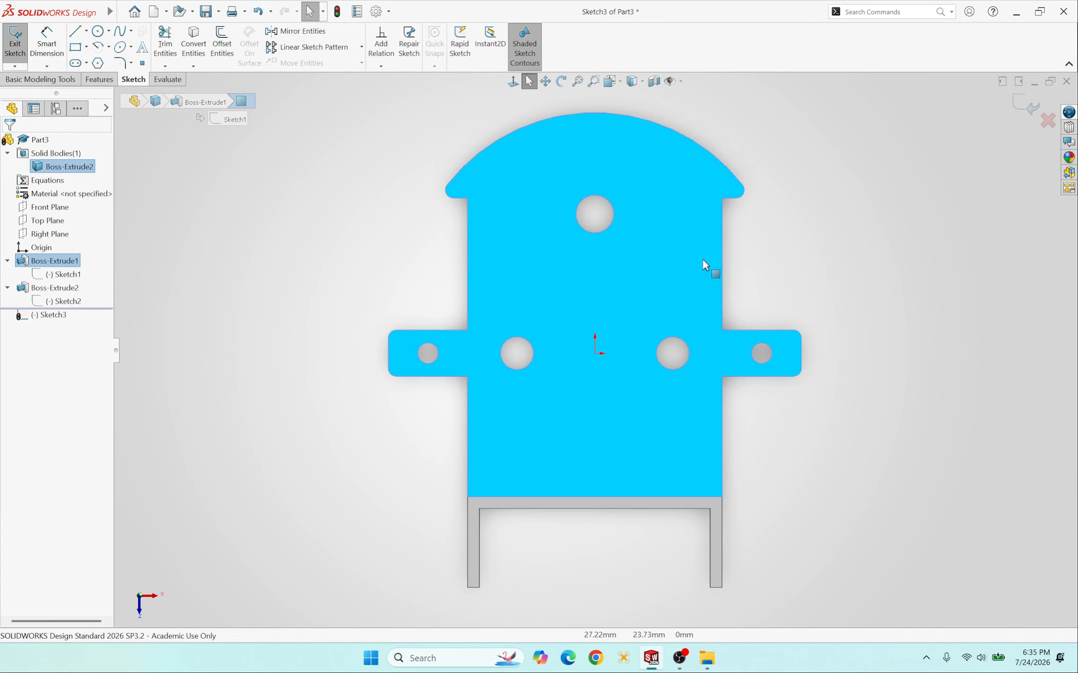
click(787, 252)
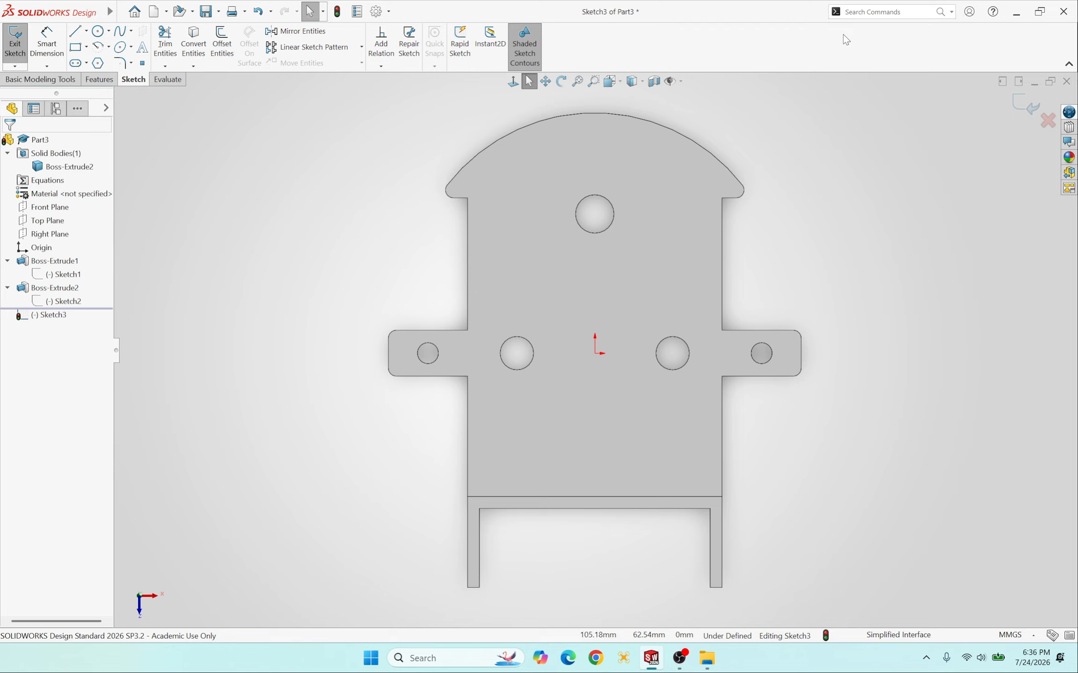
Step: Sketch a corner rectangle about 23.5 mm tall, extending inward from the plate's right edge above the right-hand tab
click(75, 47)
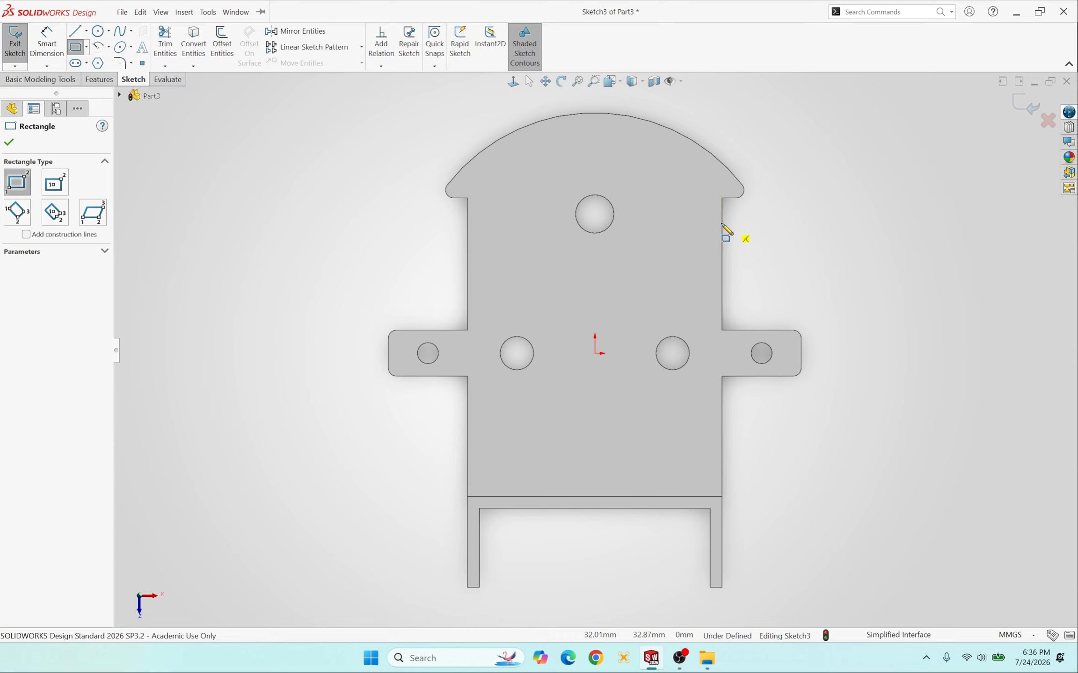
click(721, 224)
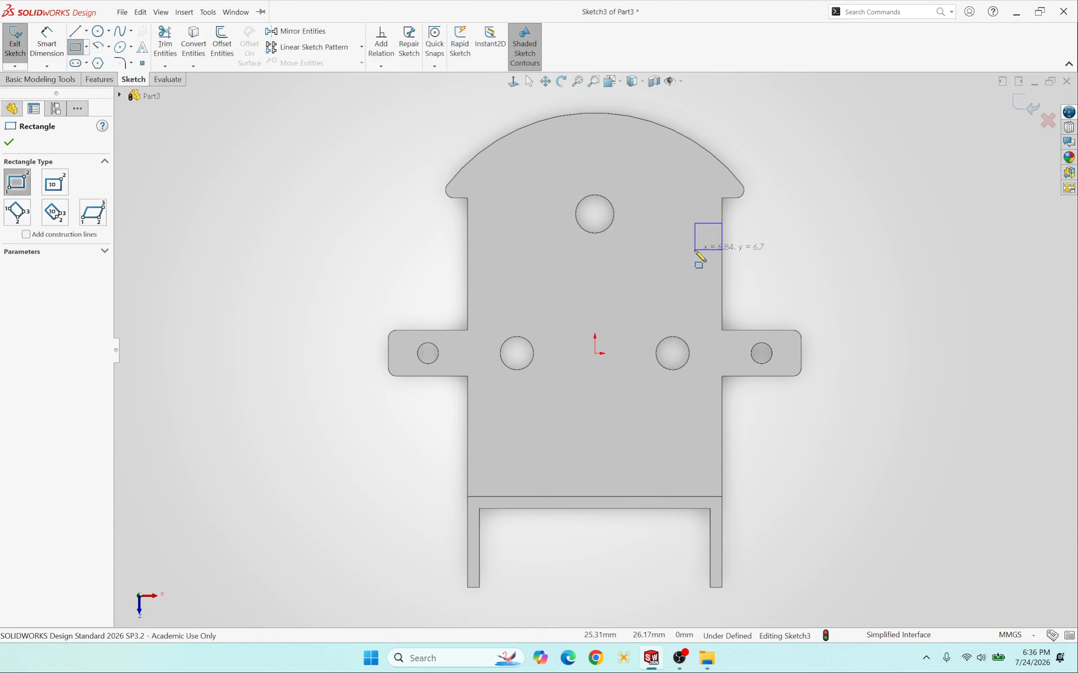
click(661, 317)
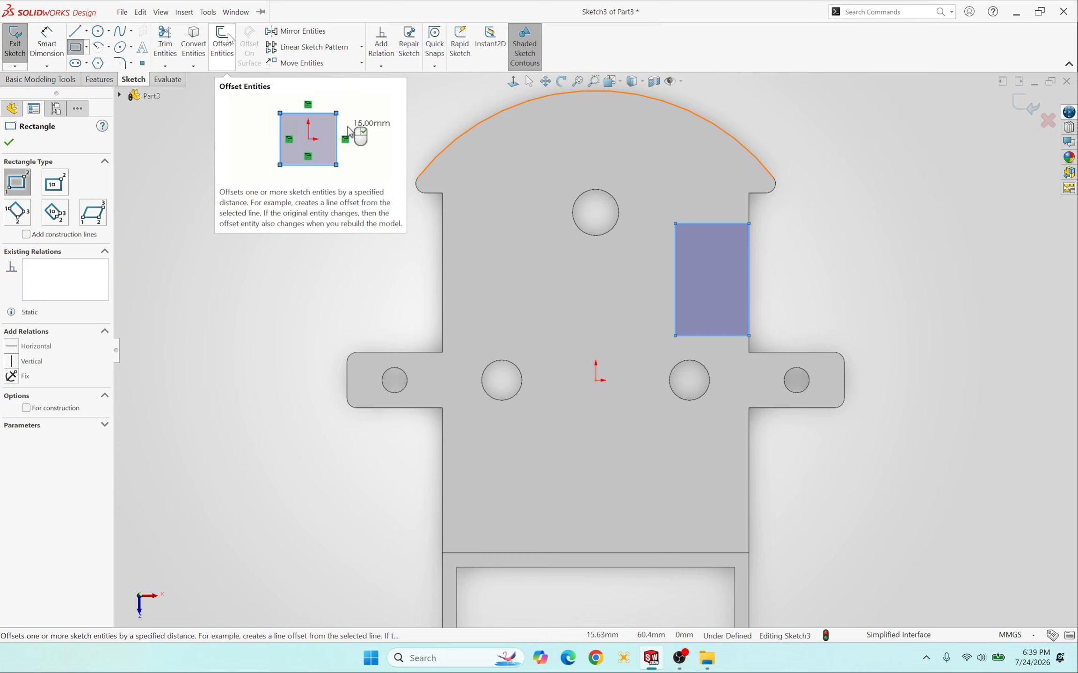
click(224, 41)
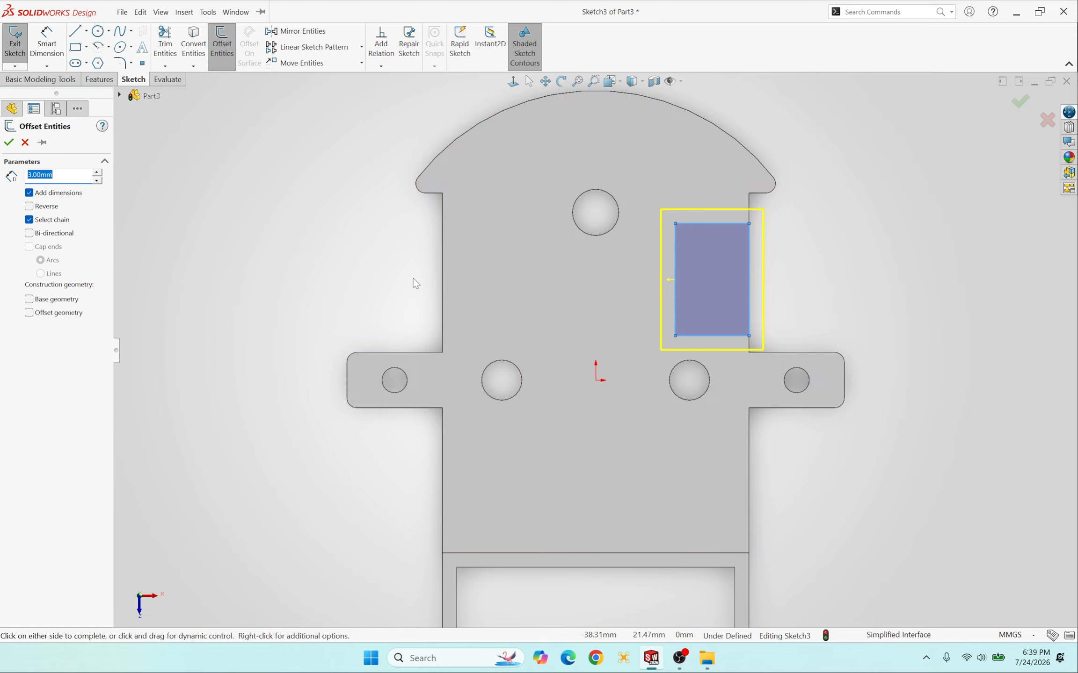
click(29, 221)
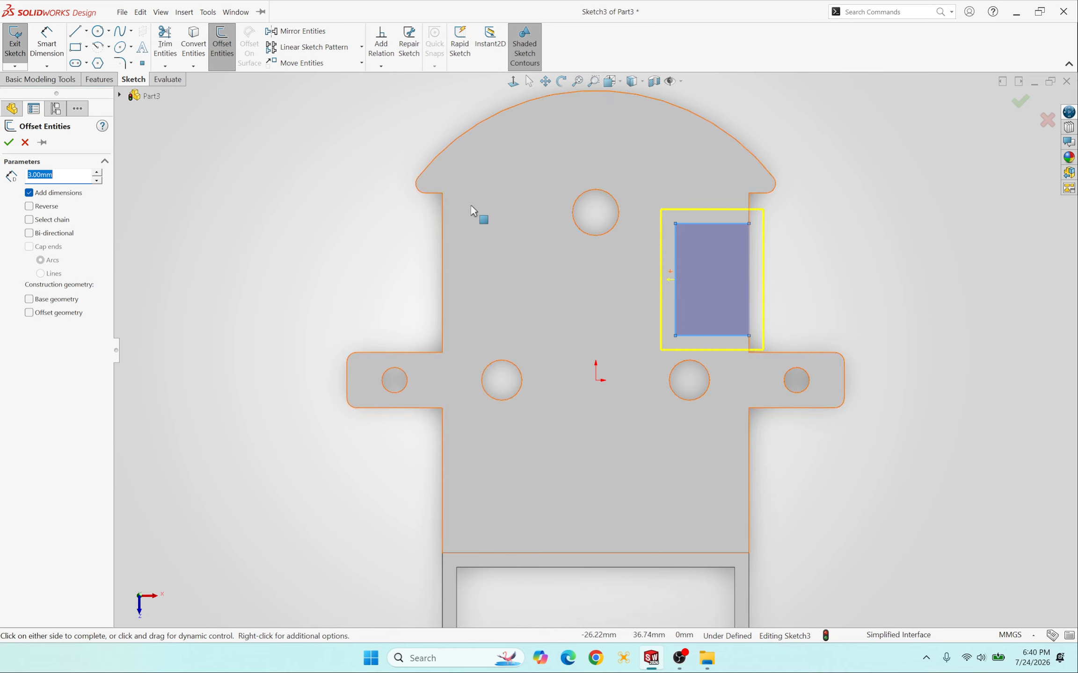
click(675, 275)
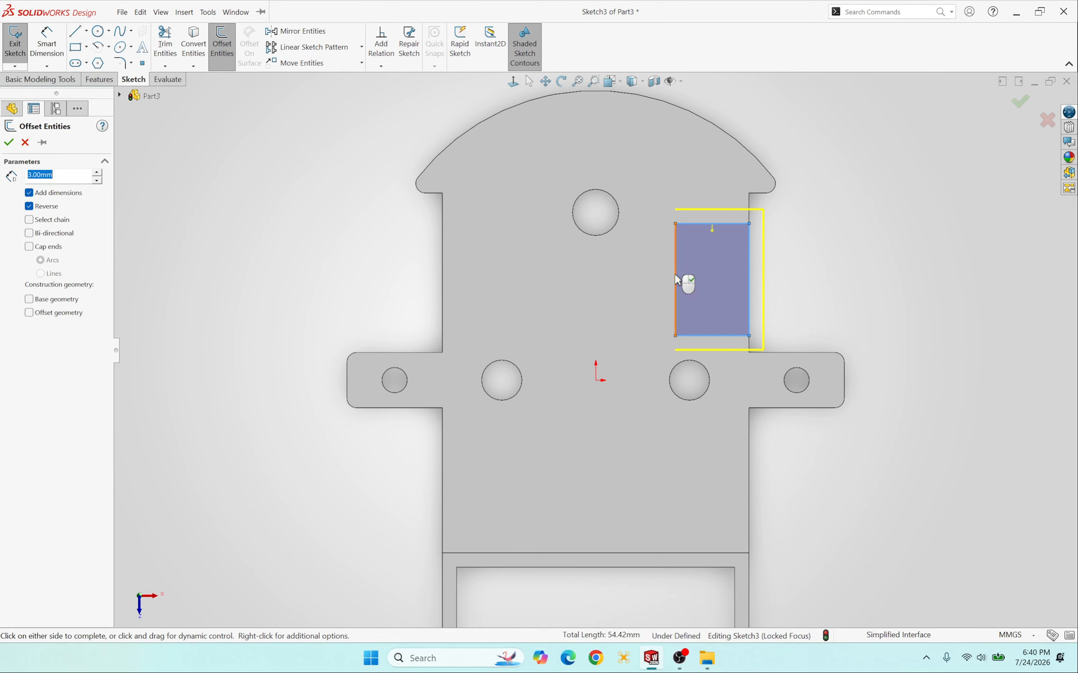
click(703, 224)
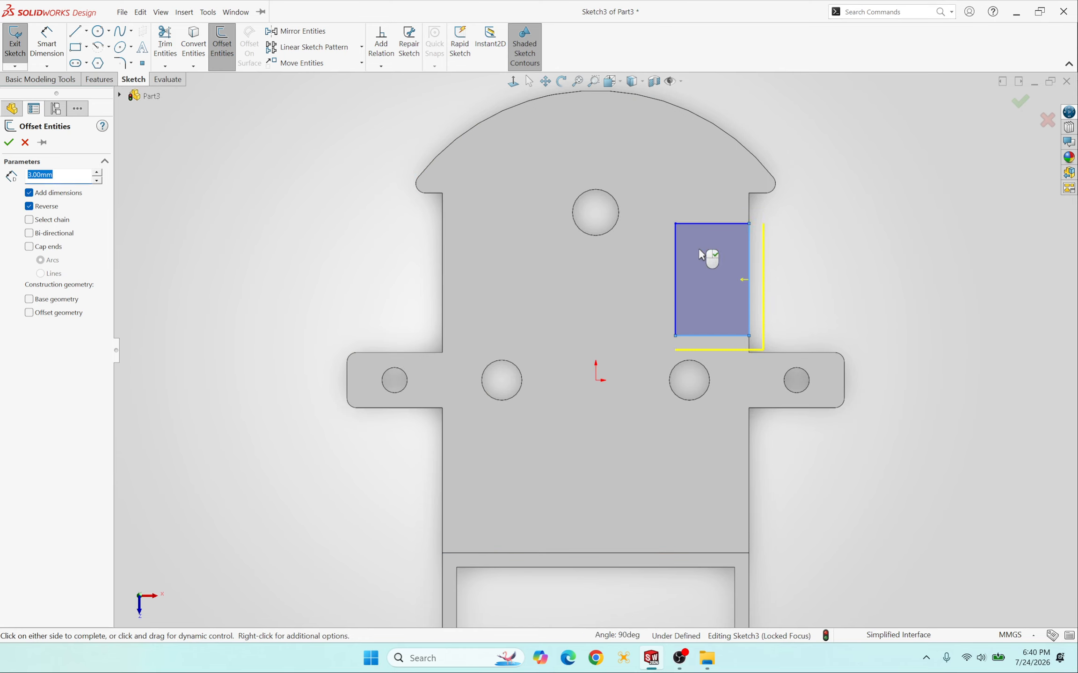
click(30, 207)
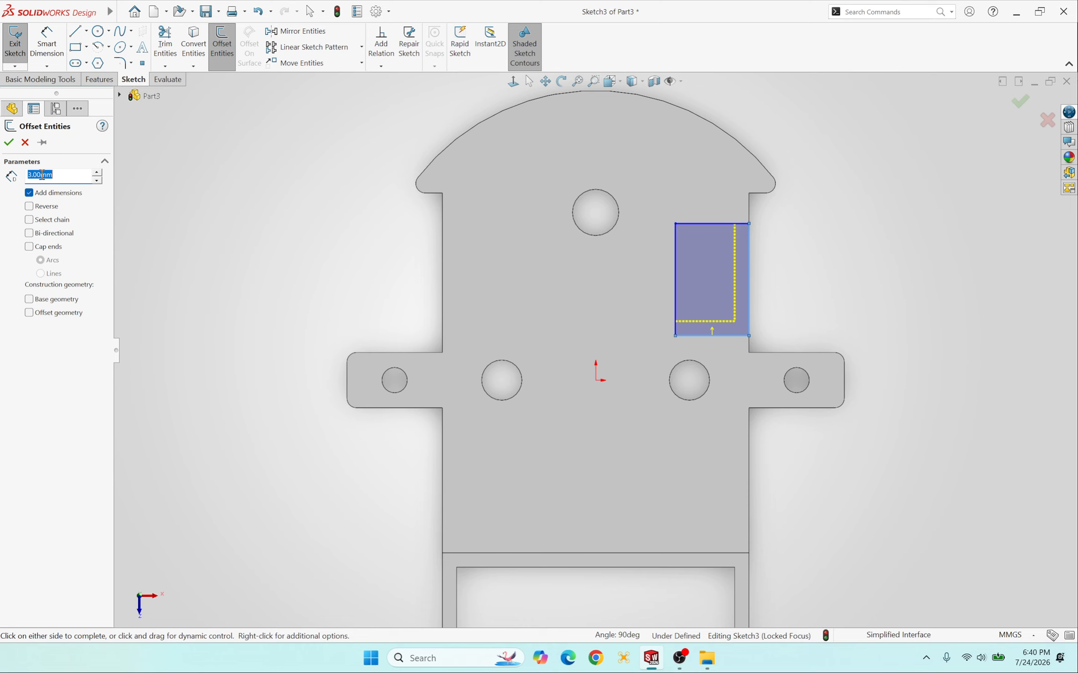
click(25, 144)
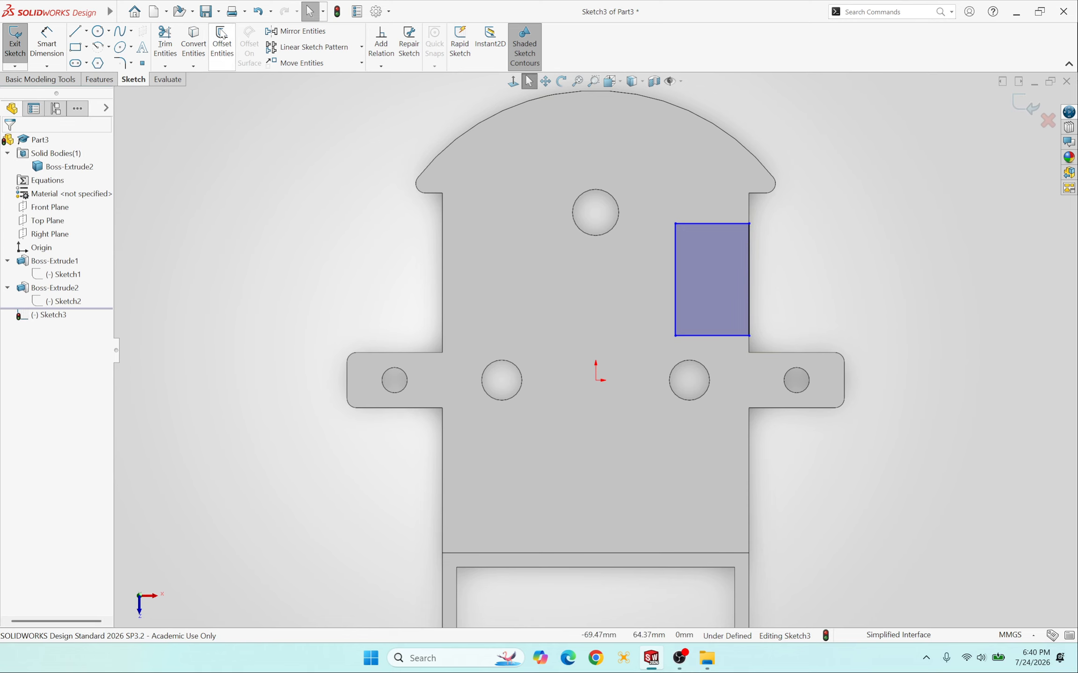
Step: Offset the rectangle's left and top lines 3 mm toward its inside, without chain selection
click(221, 40)
click(675, 270)
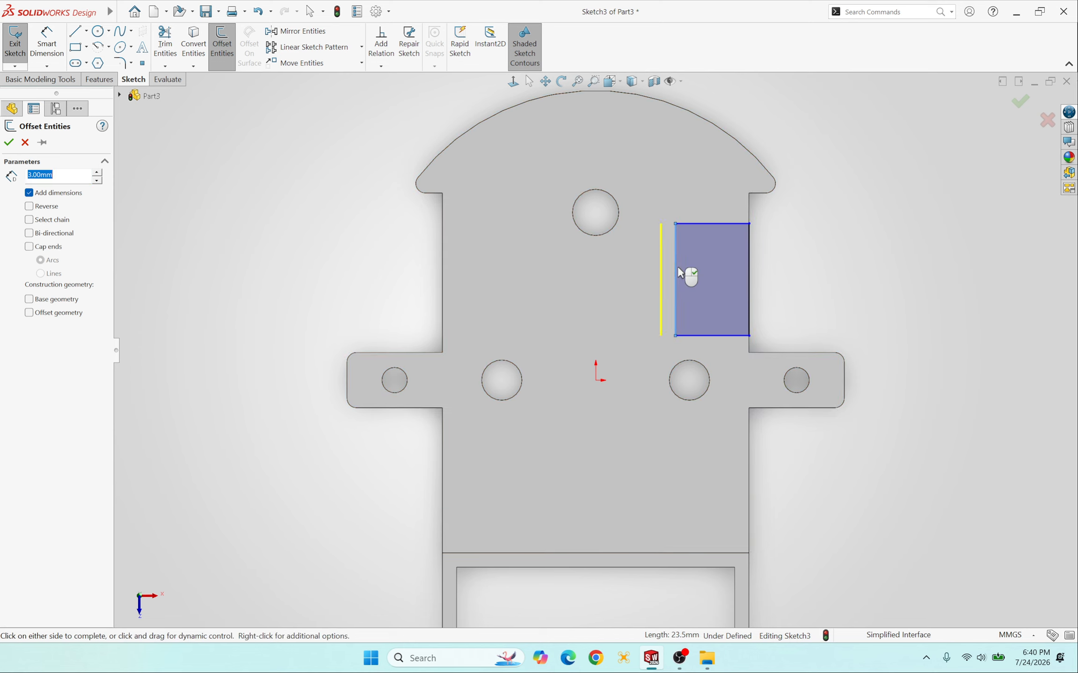
click(703, 224)
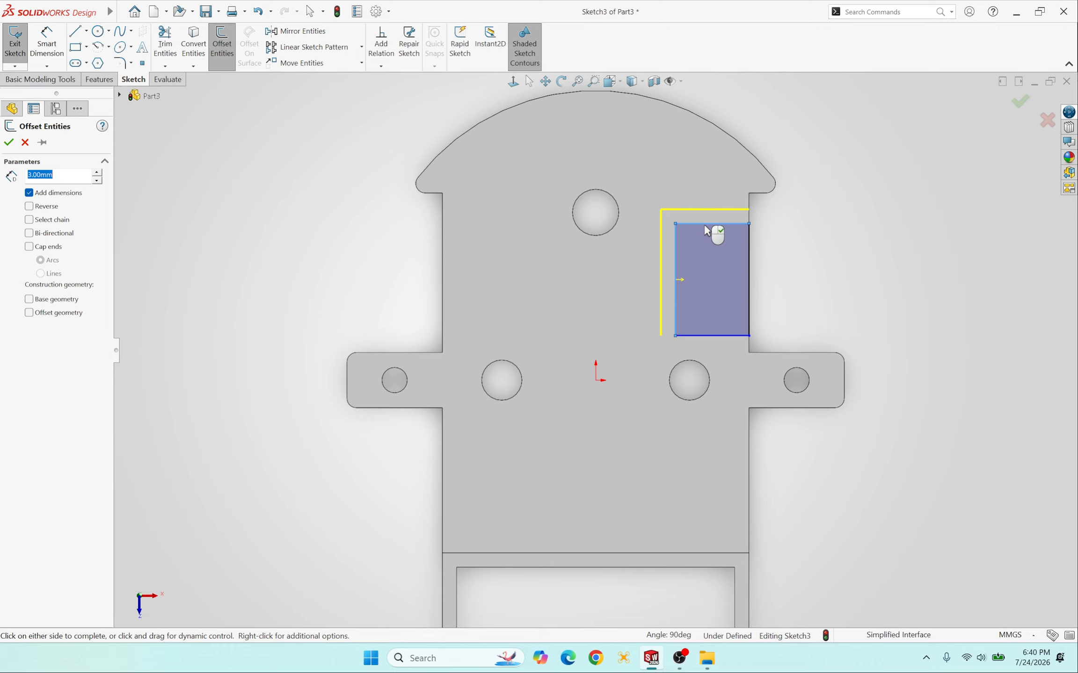
click(29, 207)
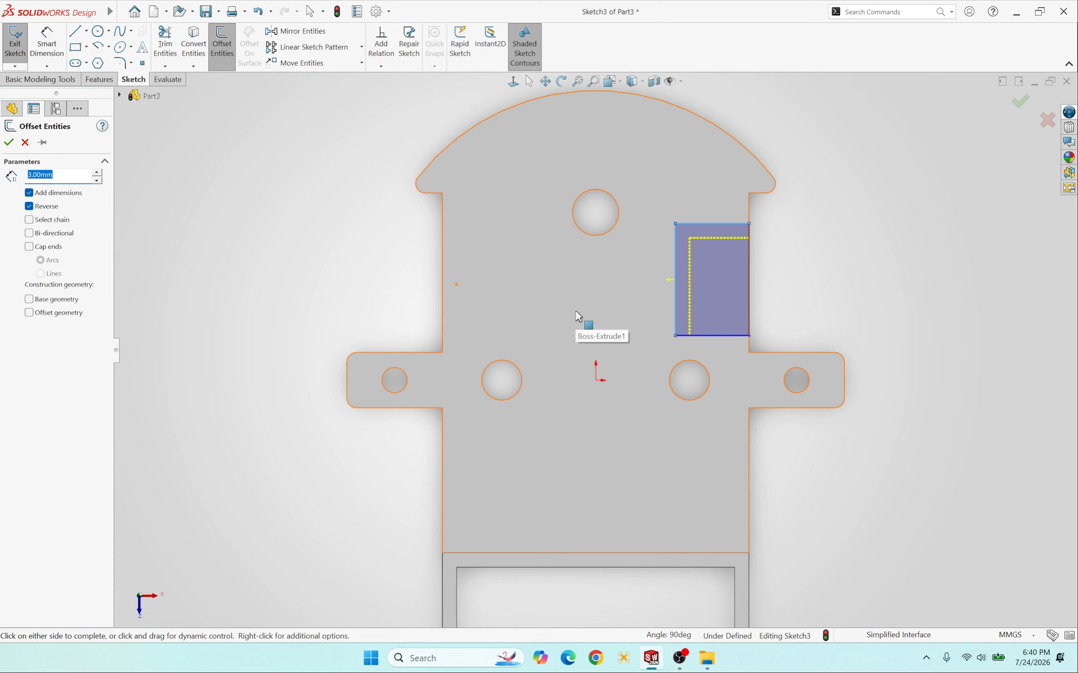
click(8, 142)
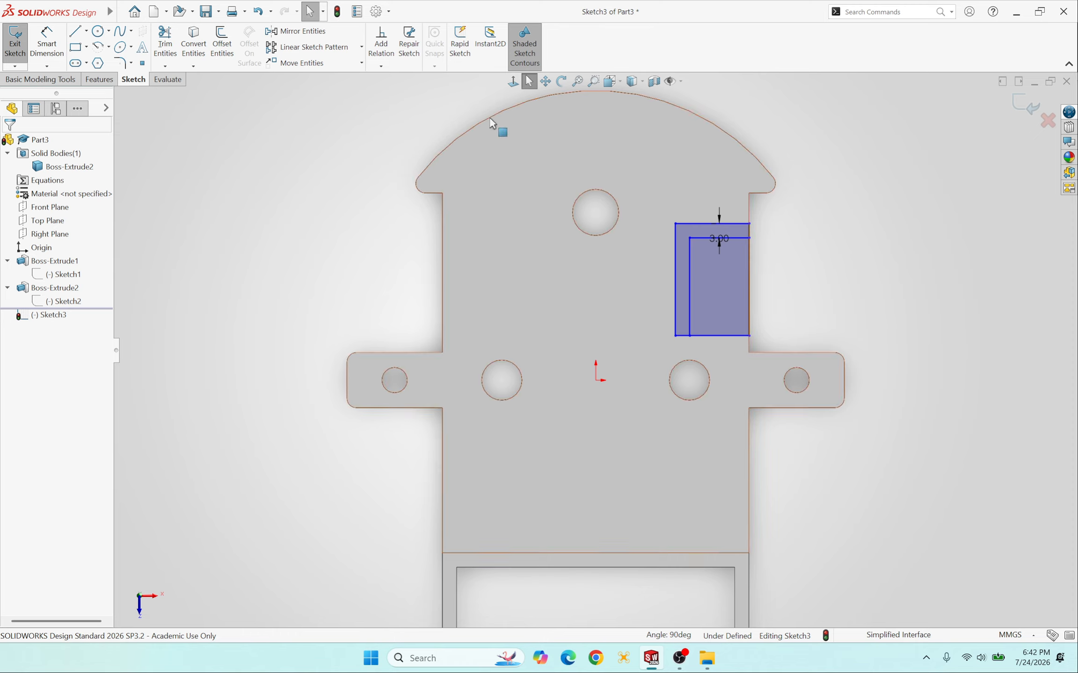
Step: Offset the rectangle's right line 1 mm toward its inside
click(228, 53)
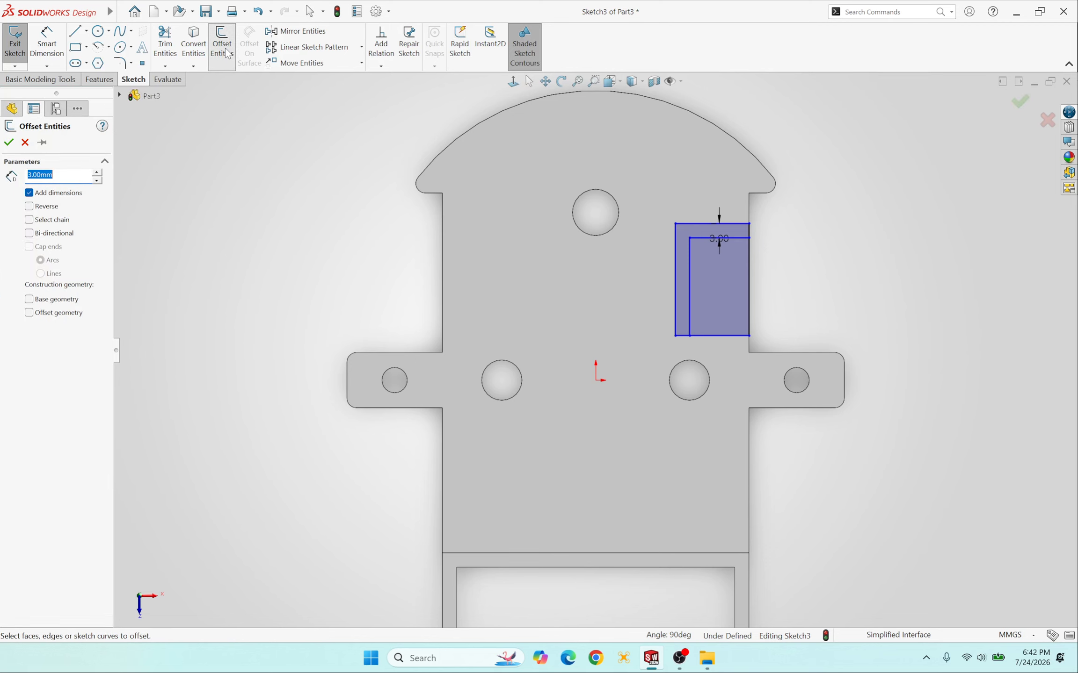
click(750, 271)
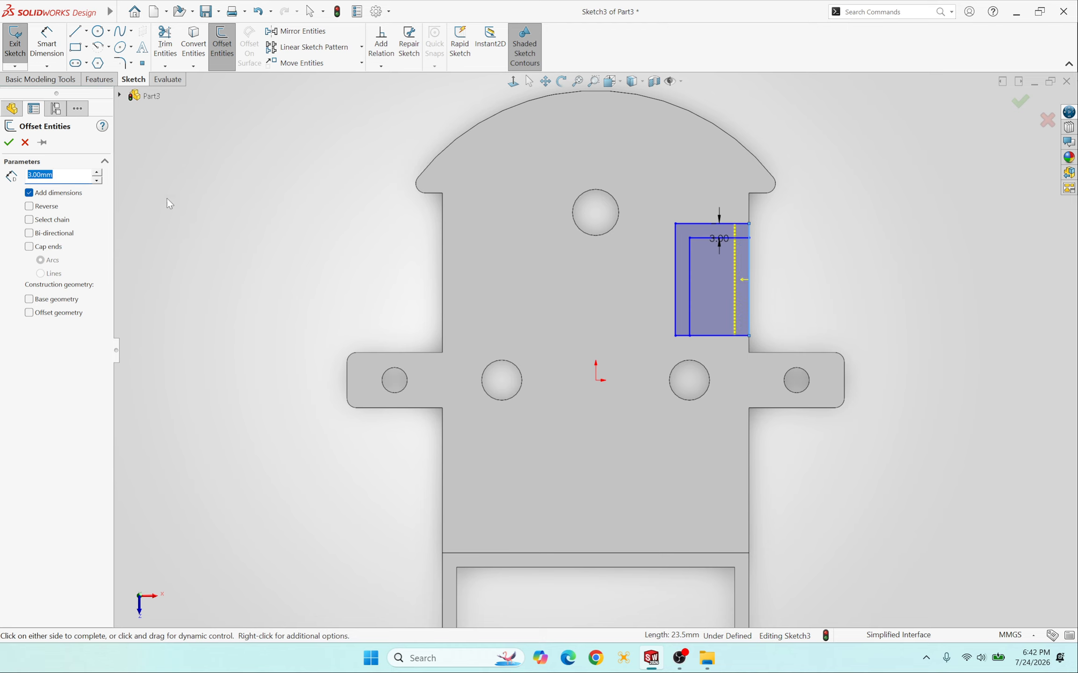
text(1)
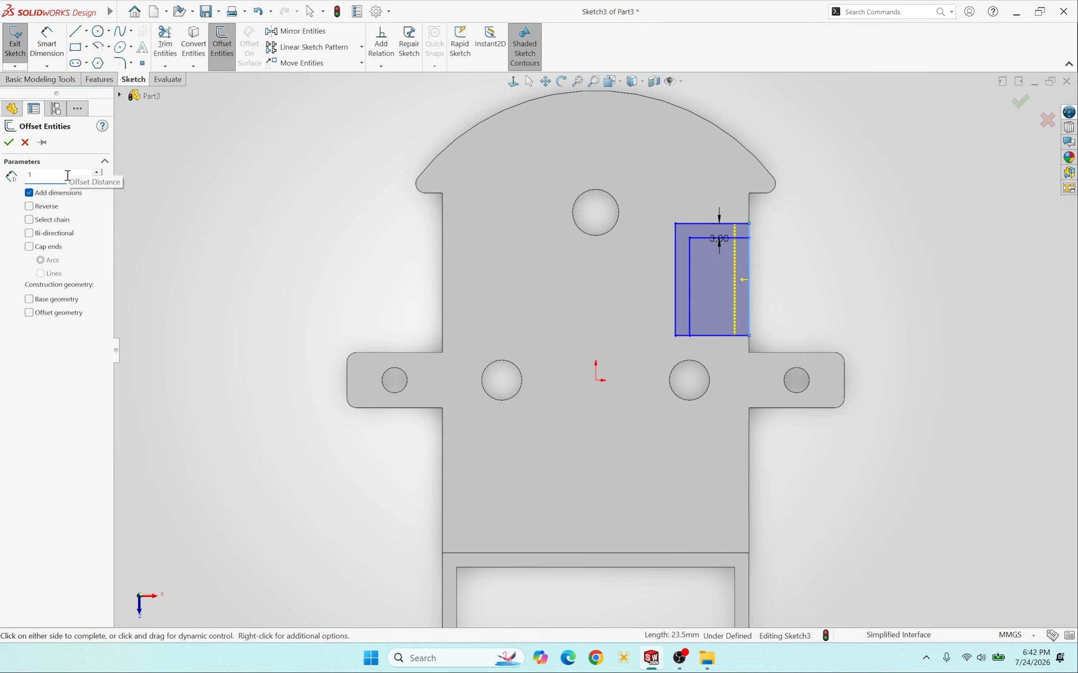
key(Return)
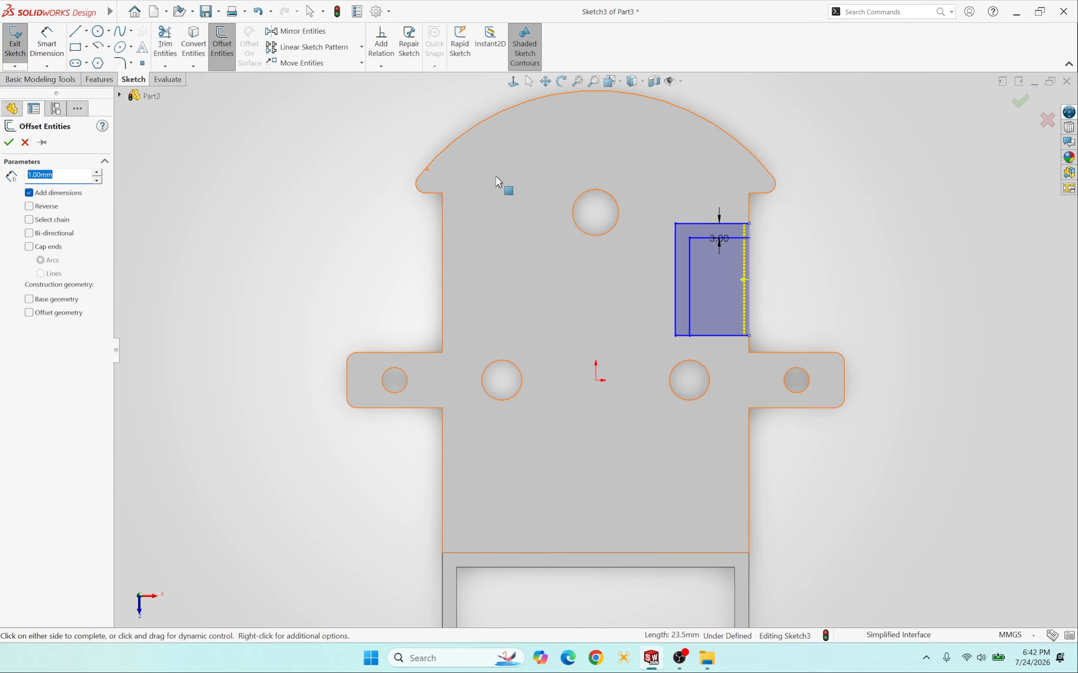
click(9, 142)
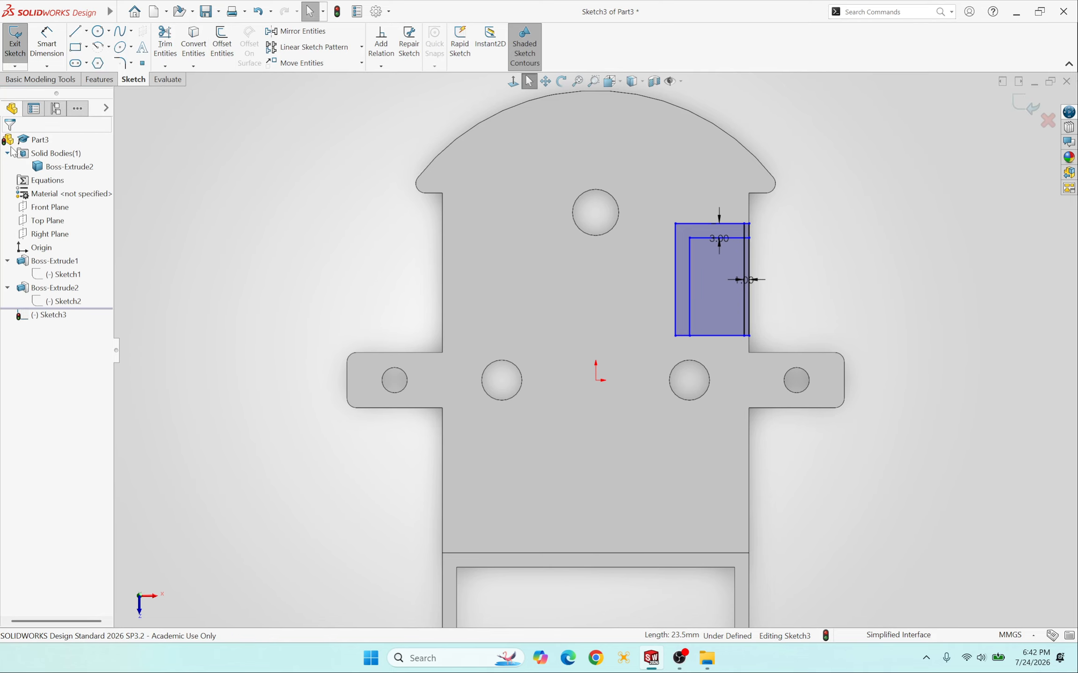
scroll(712, 290, down, 2)
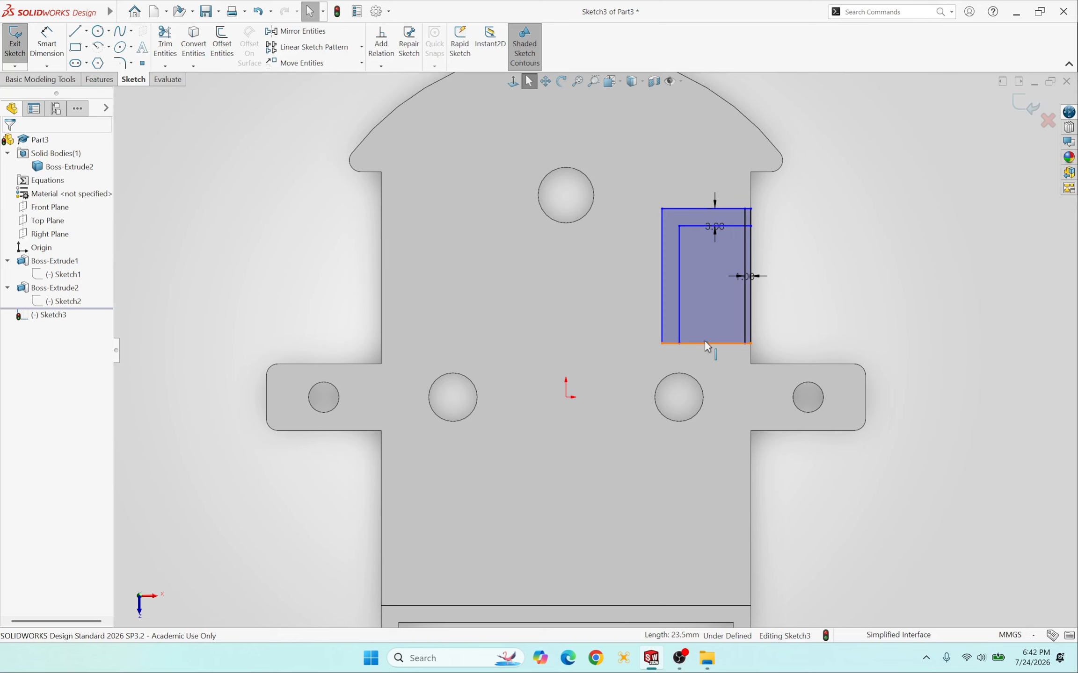
Step: Trim away the rectangle's bottom line between the left and right inner offset lines
click(164, 44)
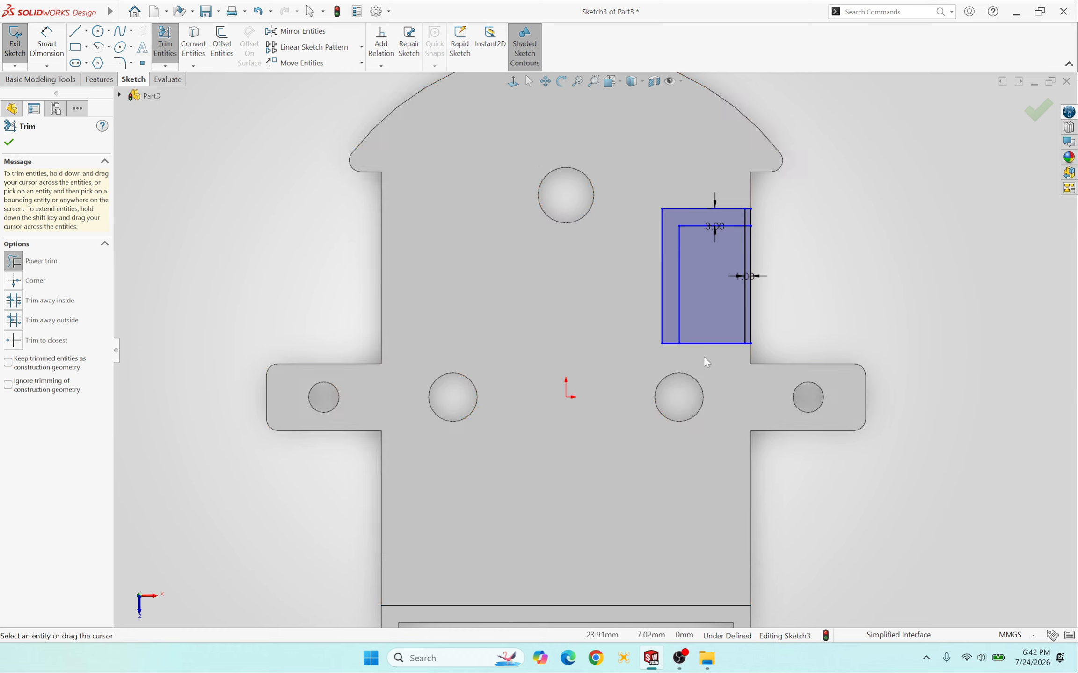
drag(703, 348, 704, 331)
scroll(725, 260, down, 4)
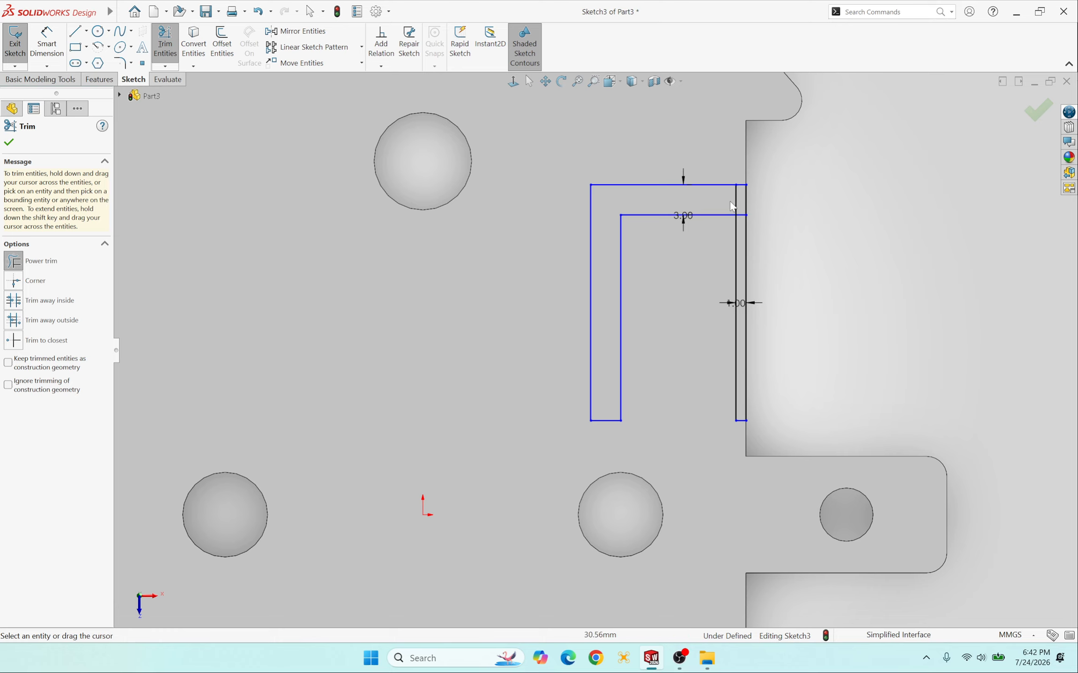
Step: Trim the overlapping ends of the 3 mm and 1 mm offset lines where they cross at the upper-right inner corner
drag(730, 204, 737, 206)
scroll(738, 206, down, 2)
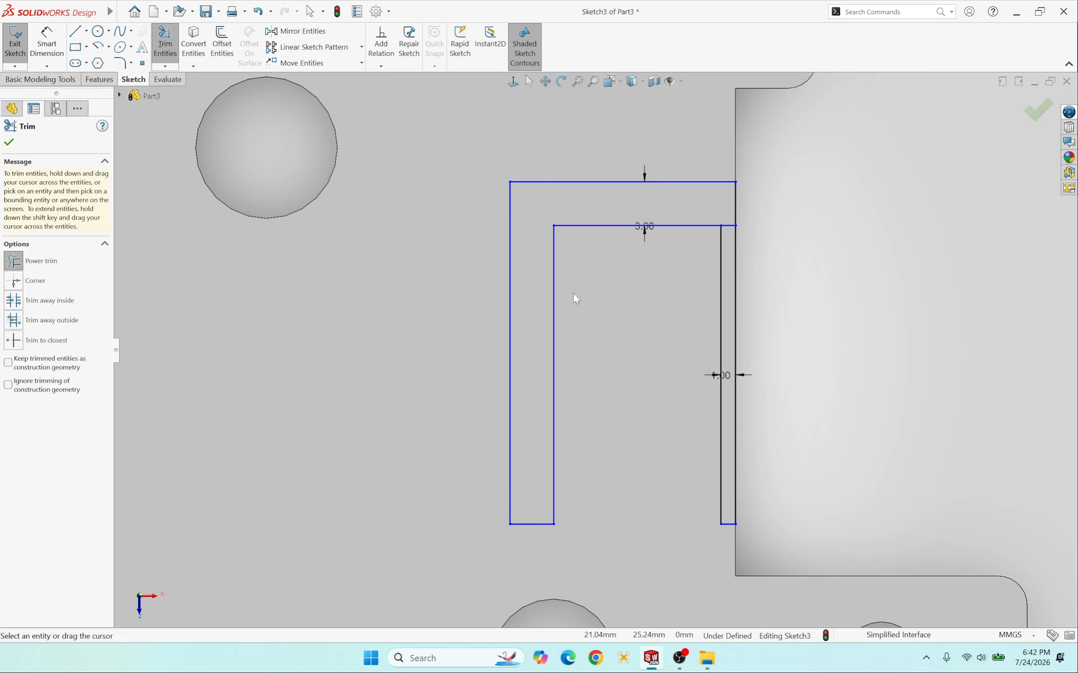
scroll(708, 234, down, 2)
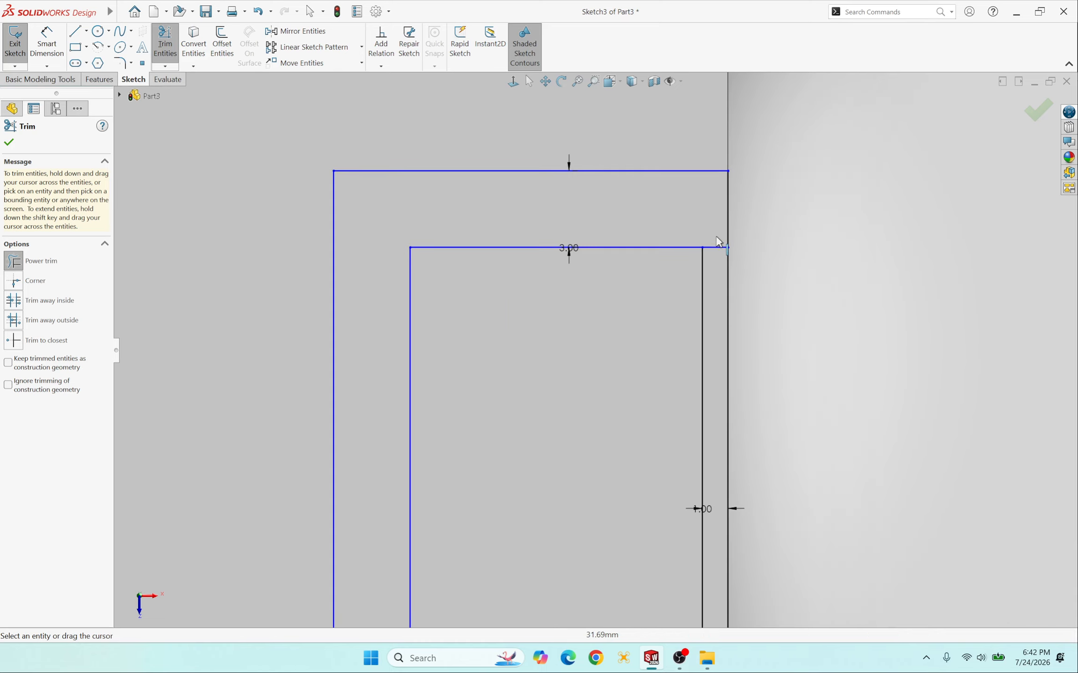
mouse_move(718, 241)
mouse_down()
mouse_move(714, 262)
mouse_move(692, 266)
mouse_up()
scroll(691, 254, up, 2)
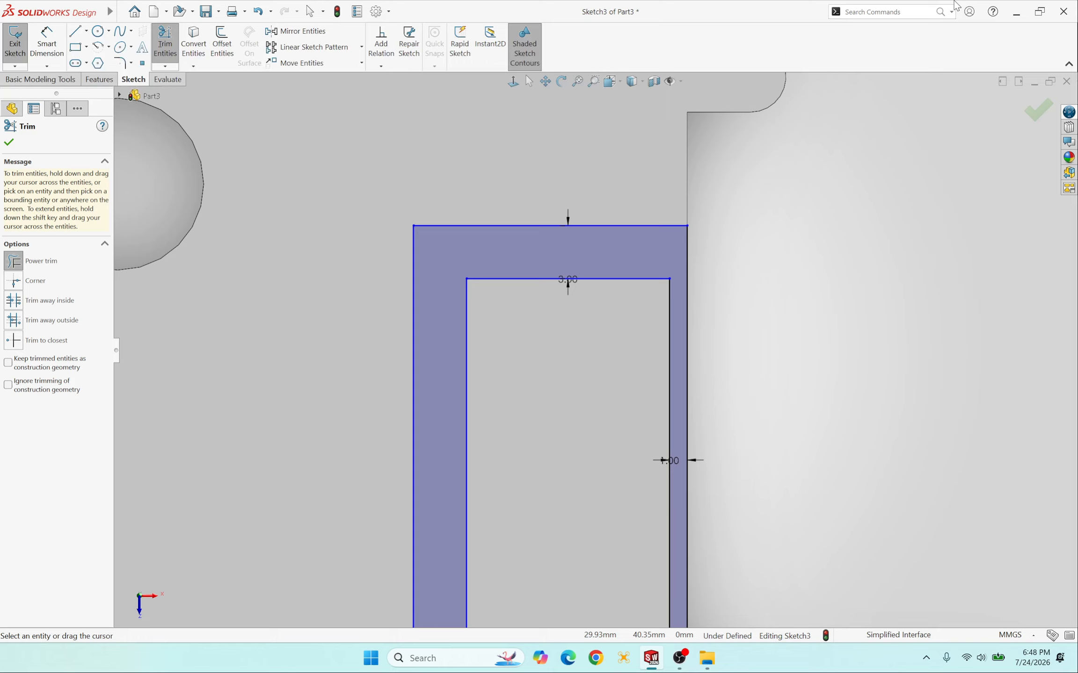
scroll(1068, 65, up, 2)
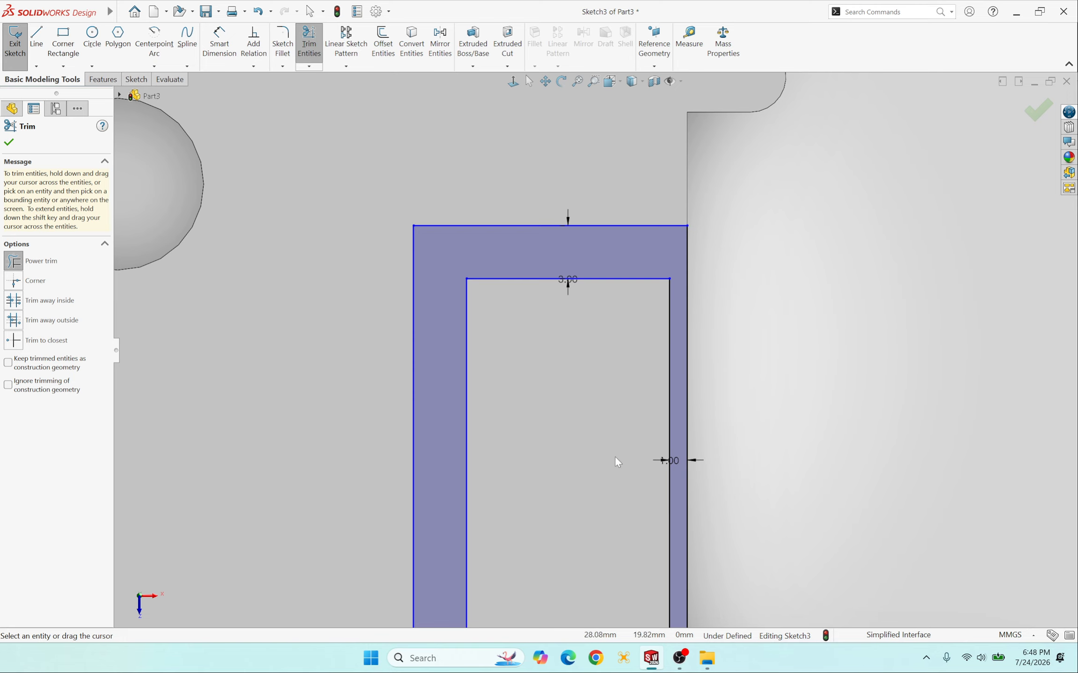
scroll(619, 456, up, 3)
scroll(546, 416, up, 1)
scroll(546, 416, down, 1)
scroll(546, 415, up, 2)
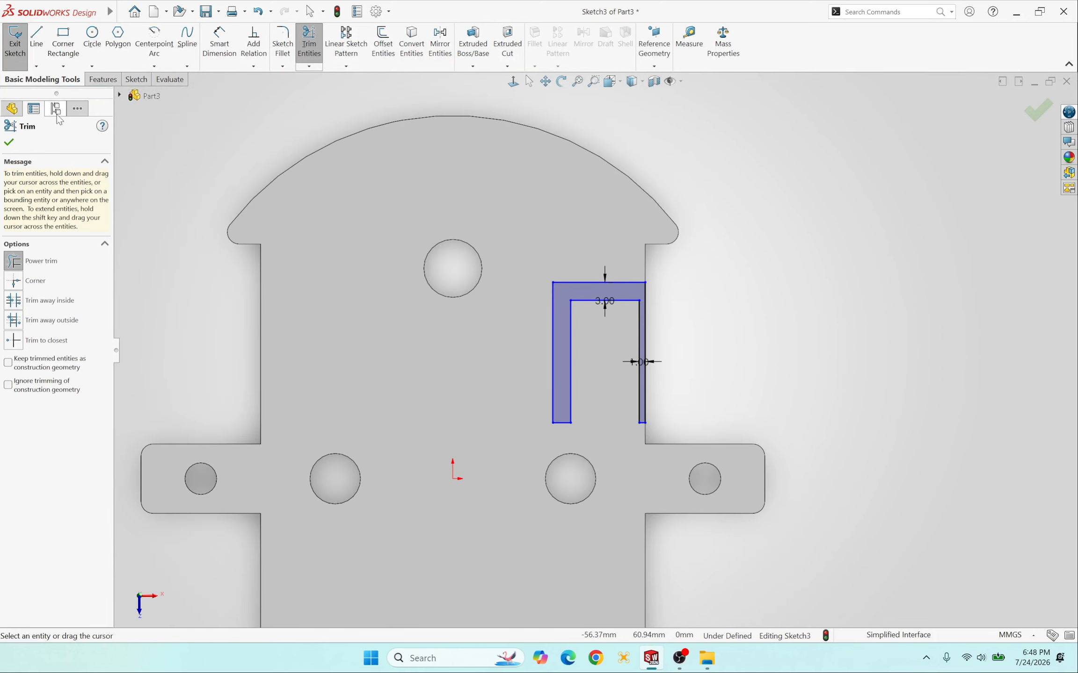
click(9, 142)
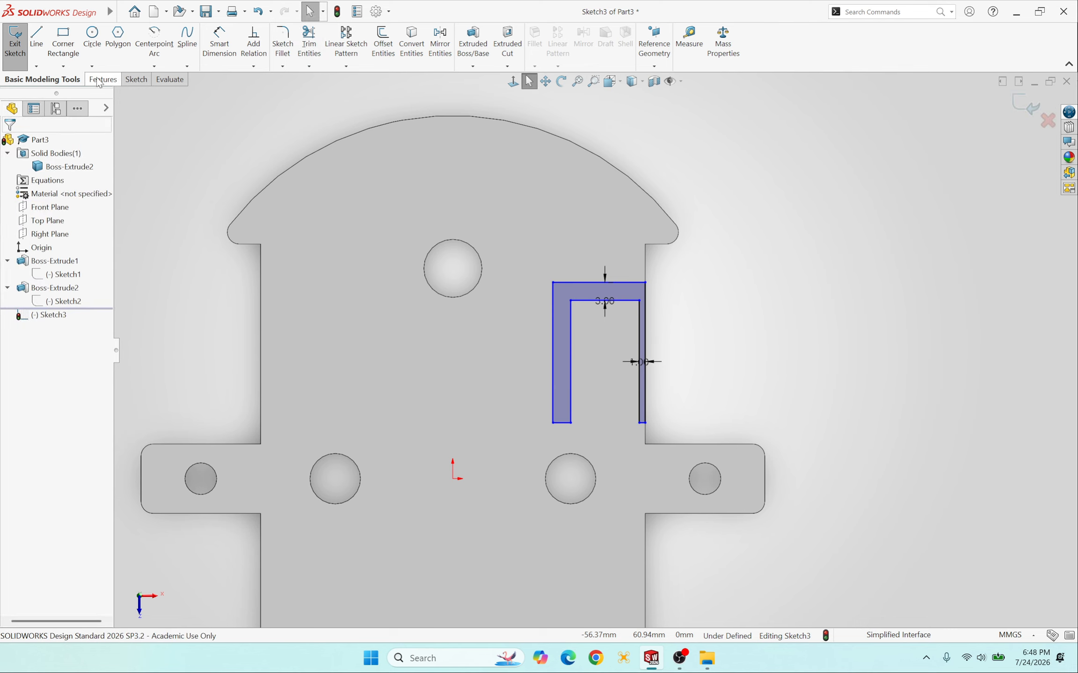
Step: Sketch a corner rectangle about 15.5 mm wide and 3.1 mm tall across the profile, from its outer left line to its outer right line
click(136, 79)
click(78, 48)
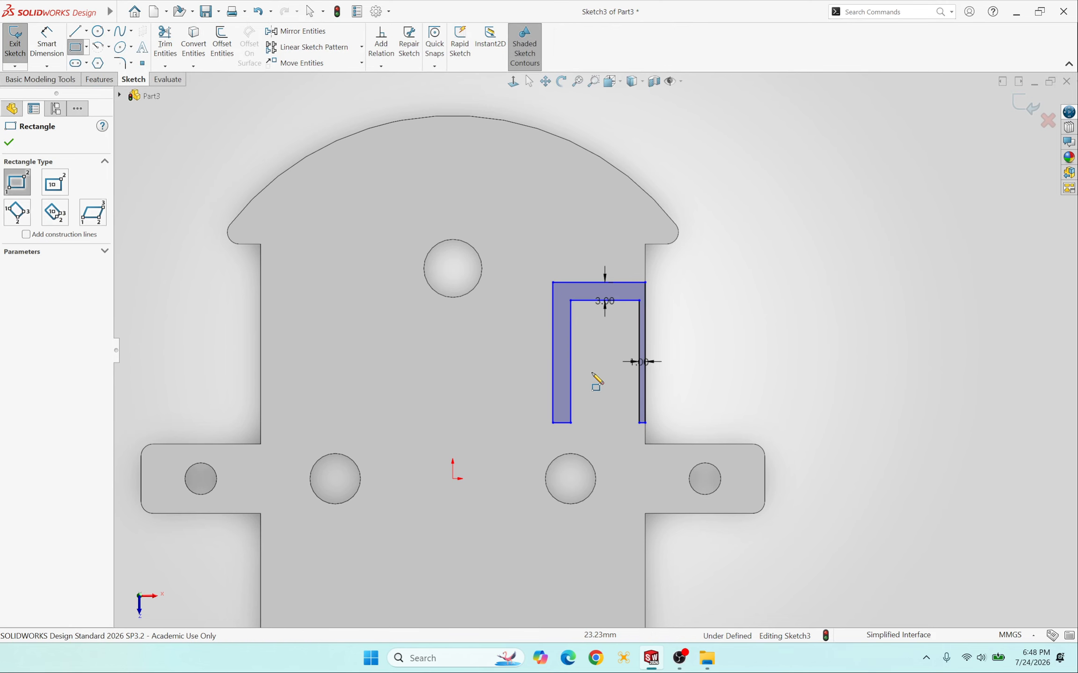
scroll(575, 368, down, 2)
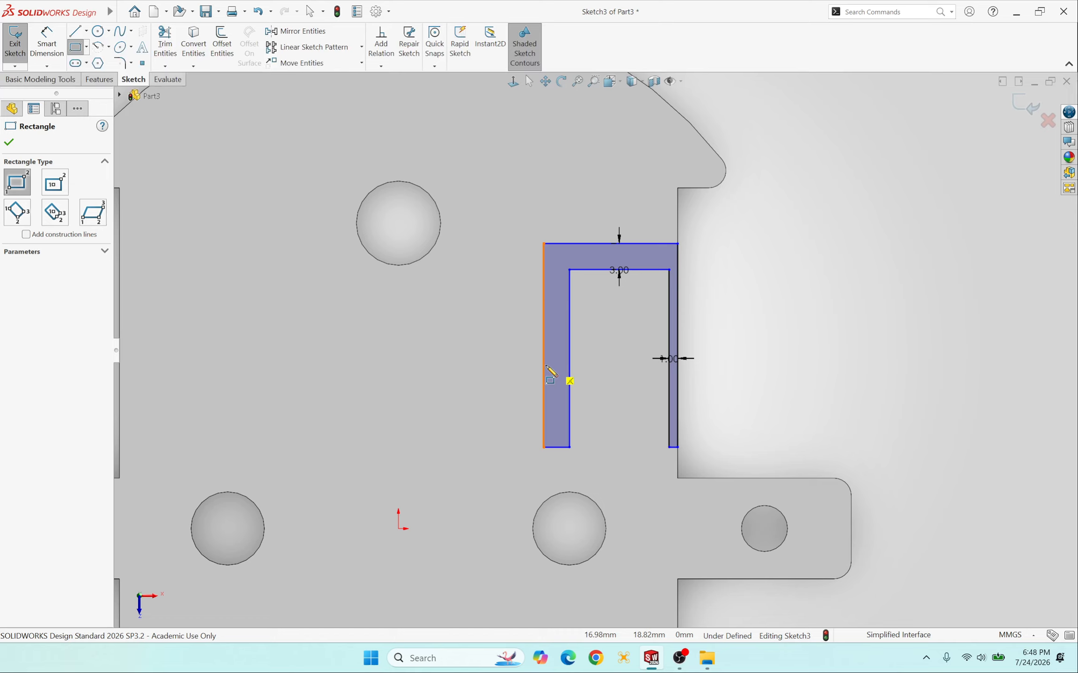
click(544, 320)
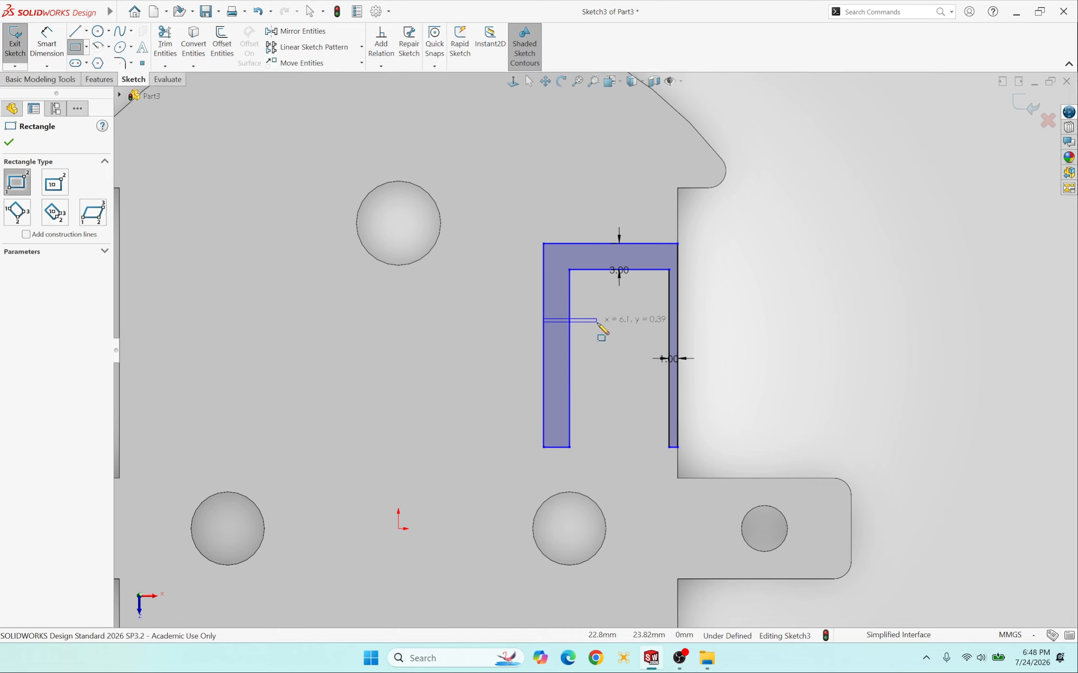
click(678, 346)
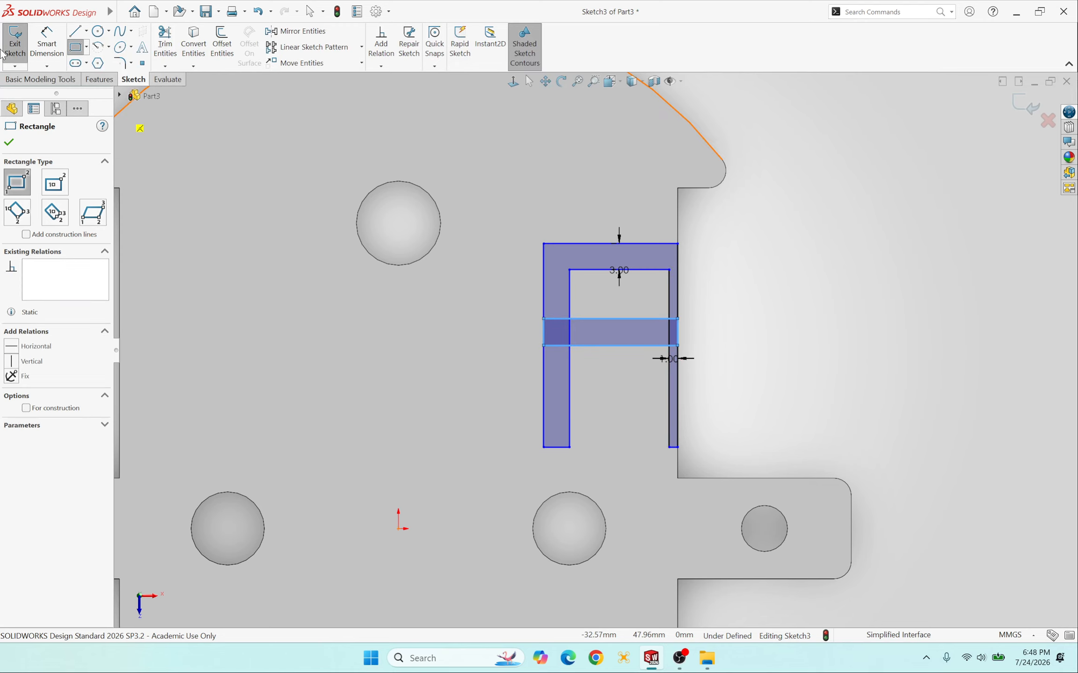
Step: Dimension the crossing rectangle's height and set it to 3 mm
click(47, 44)
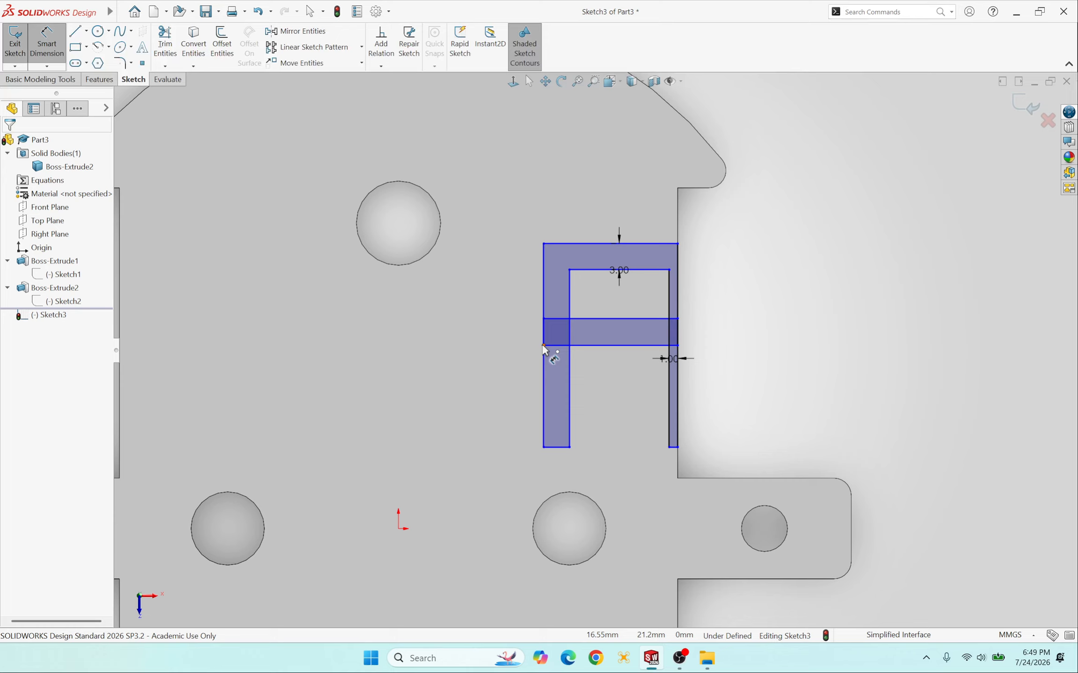
click(629, 346)
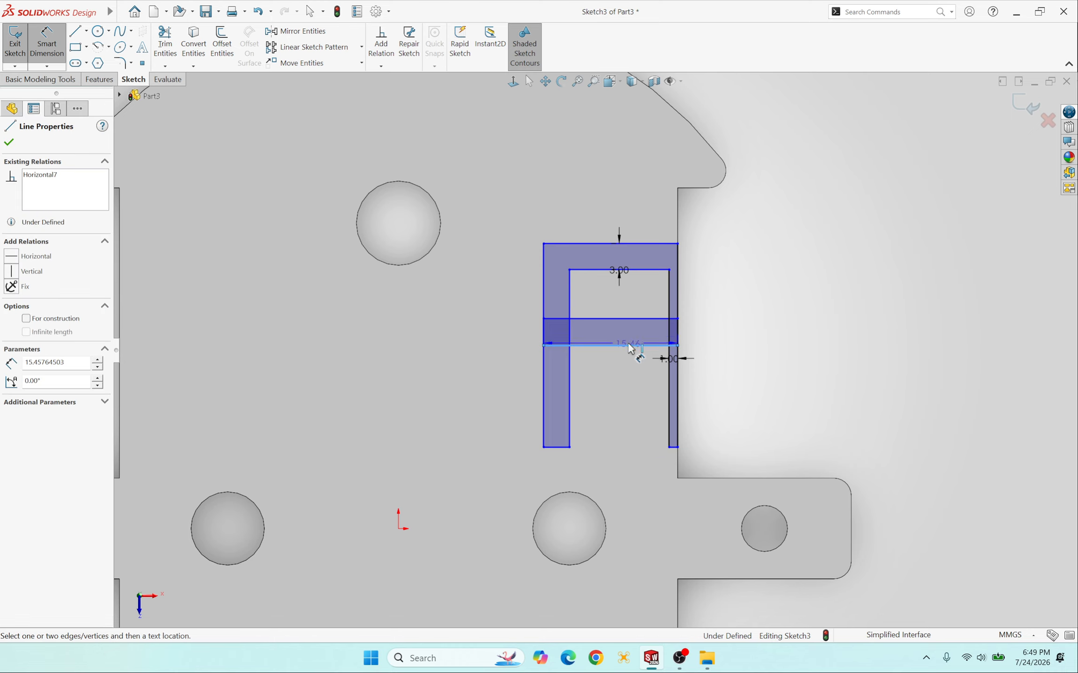
click(634, 318)
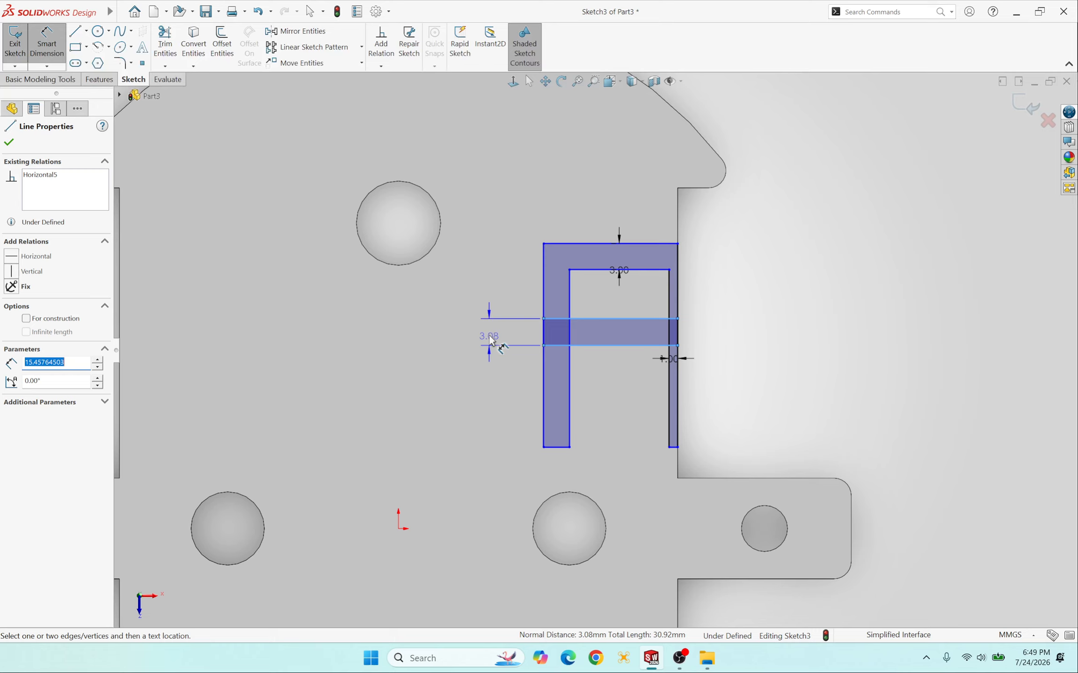
click(490, 330)
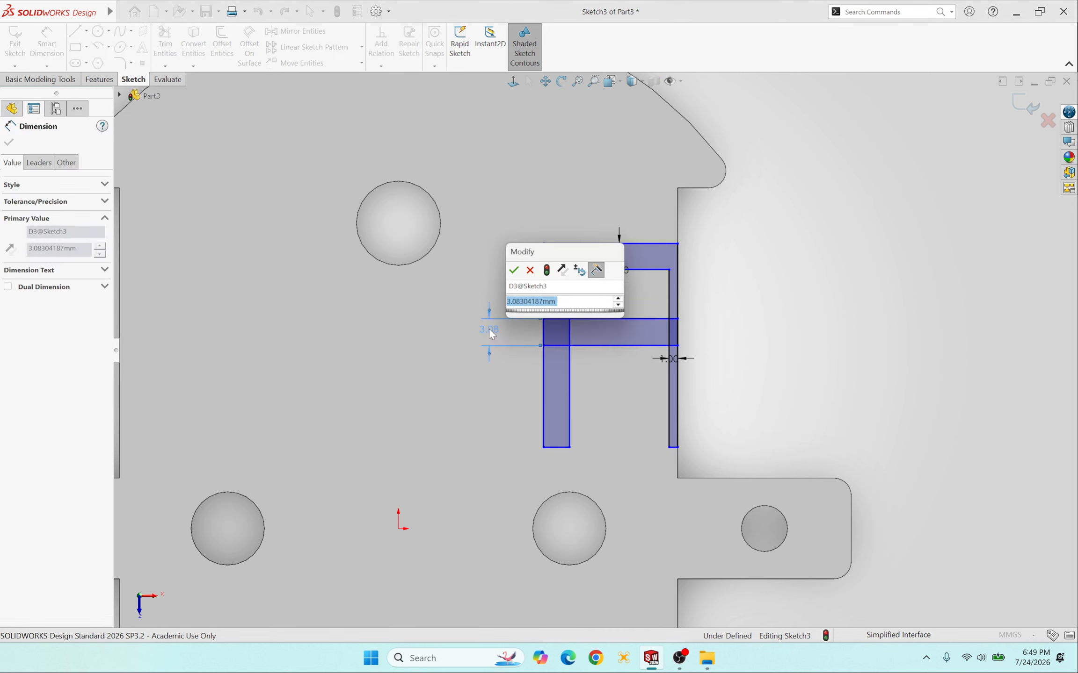
text(3)
key(Return)
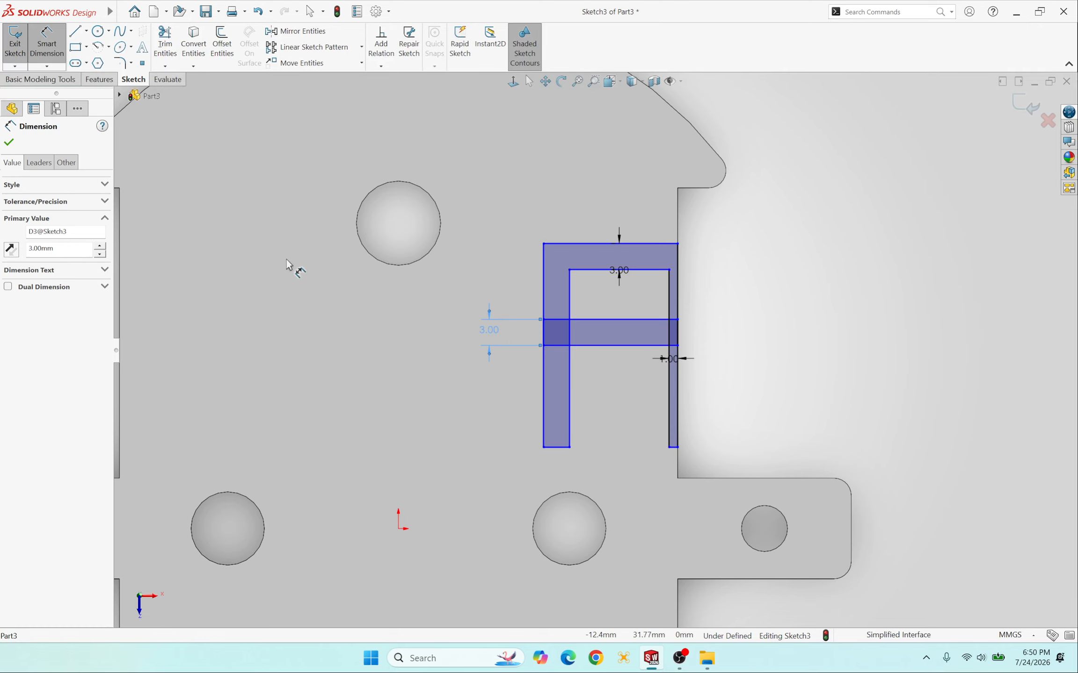
Step: Dimension the distance from the profile's top line to the crossing rectangle's upper line and set it to 6 mm
click(165, 43)
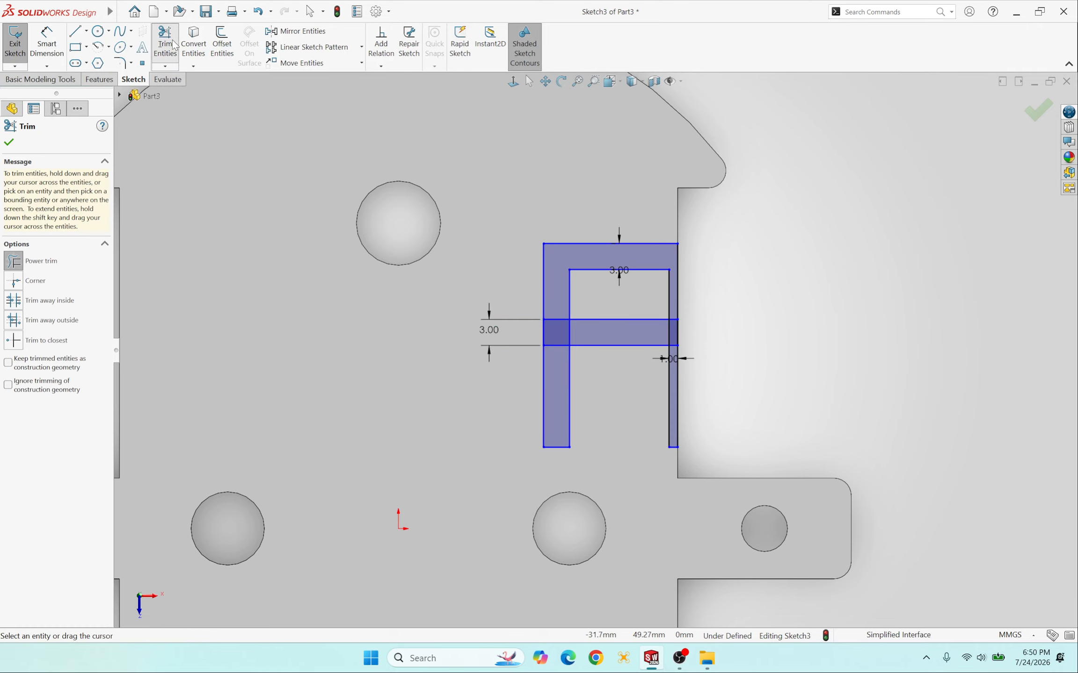
scroll(629, 345, down, 1)
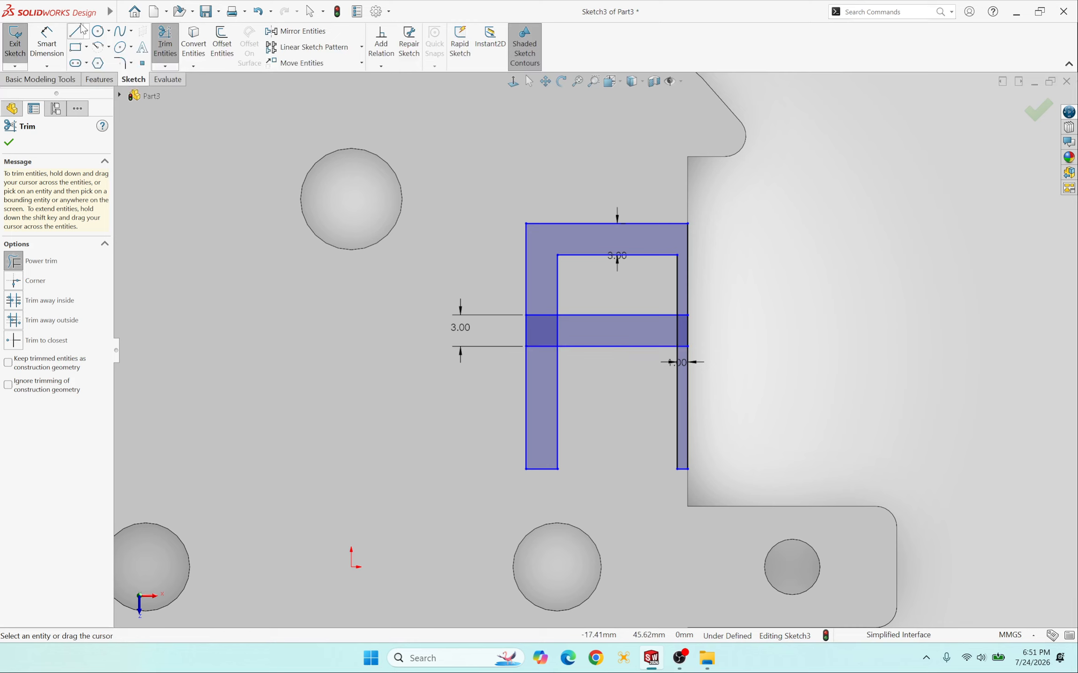
click(47, 44)
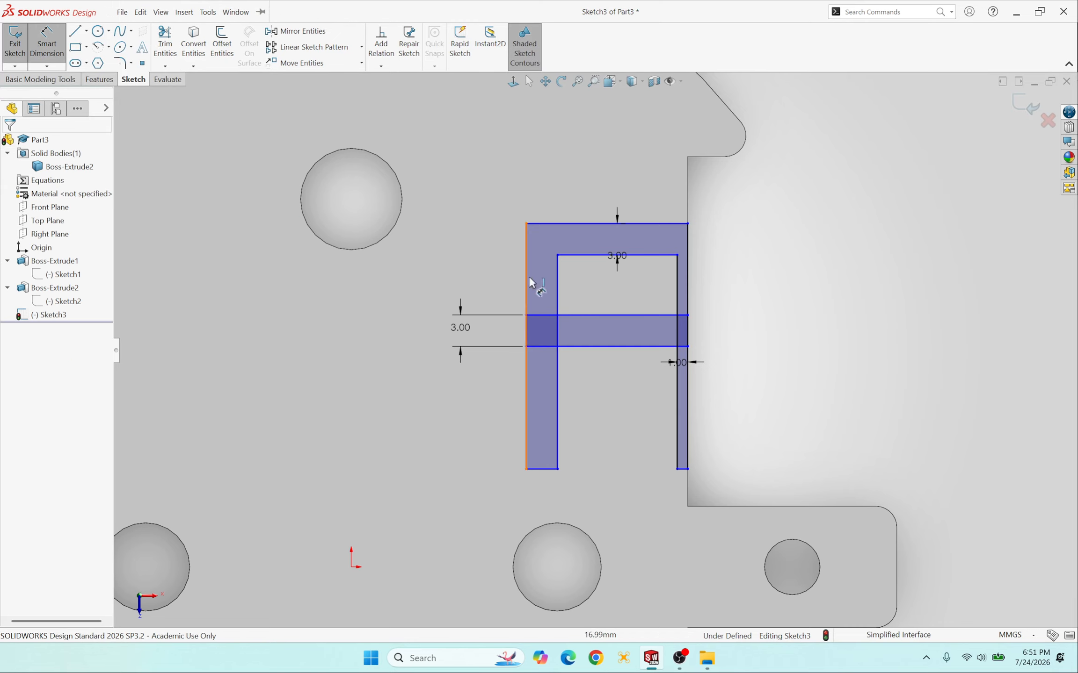
click(539, 315)
click(538, 224)
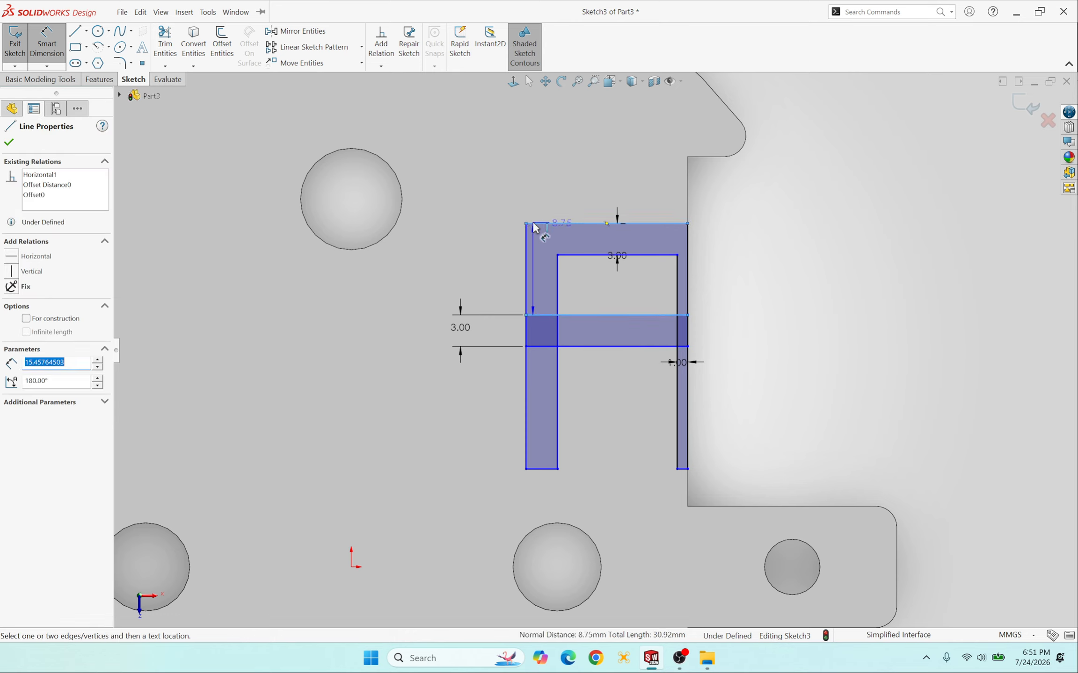
click(468, 265)
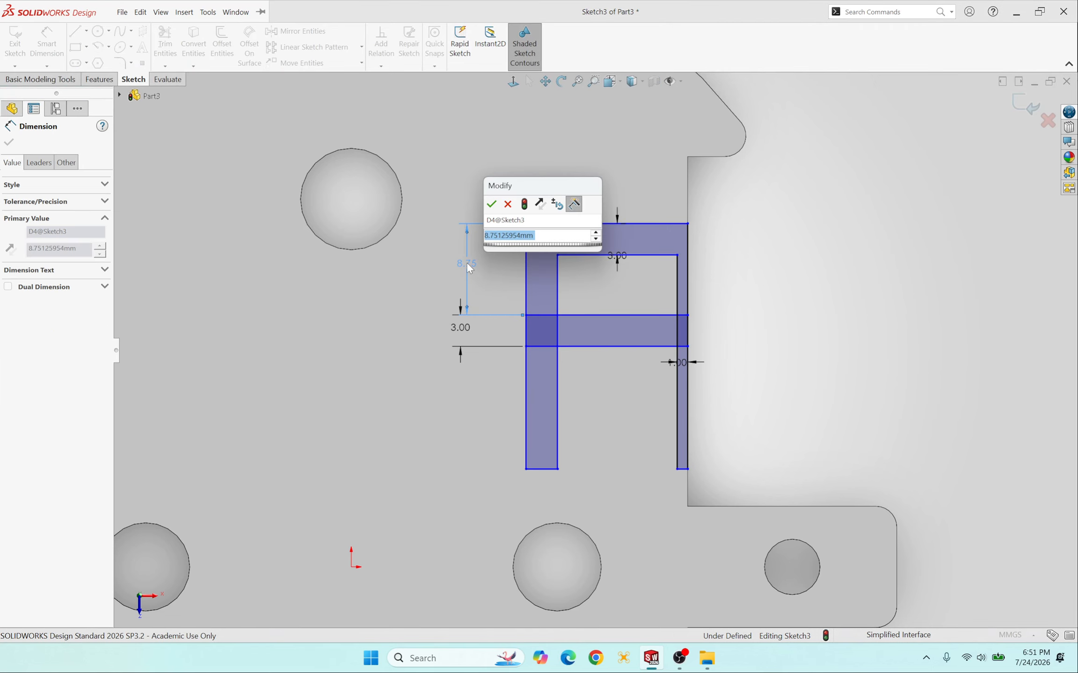
text(6)
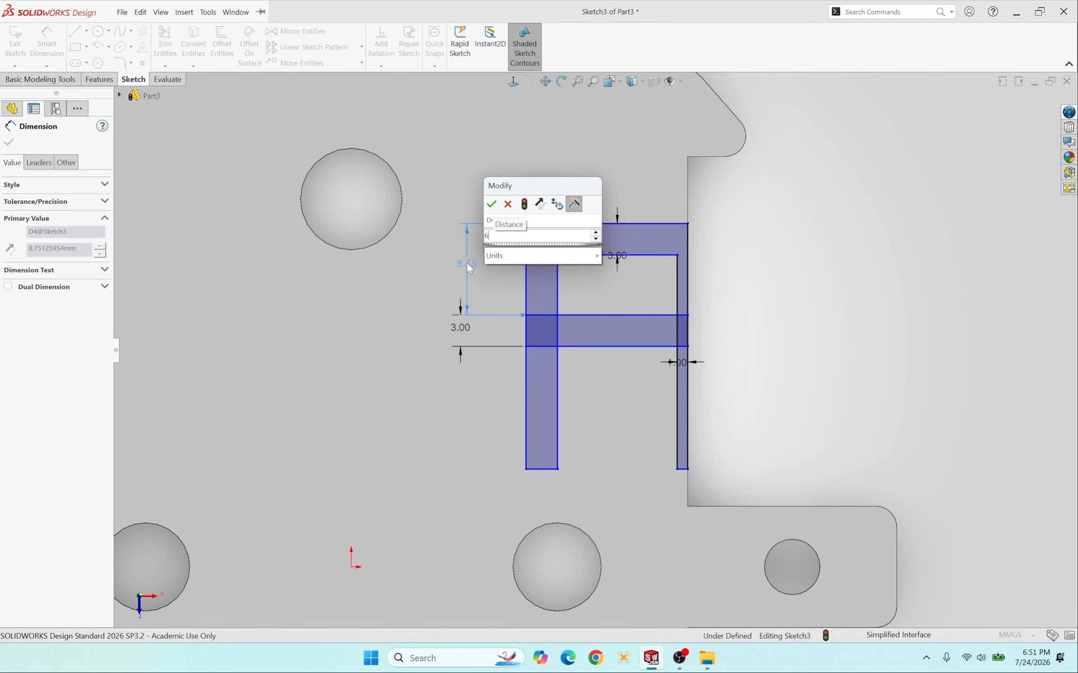
key(Return)
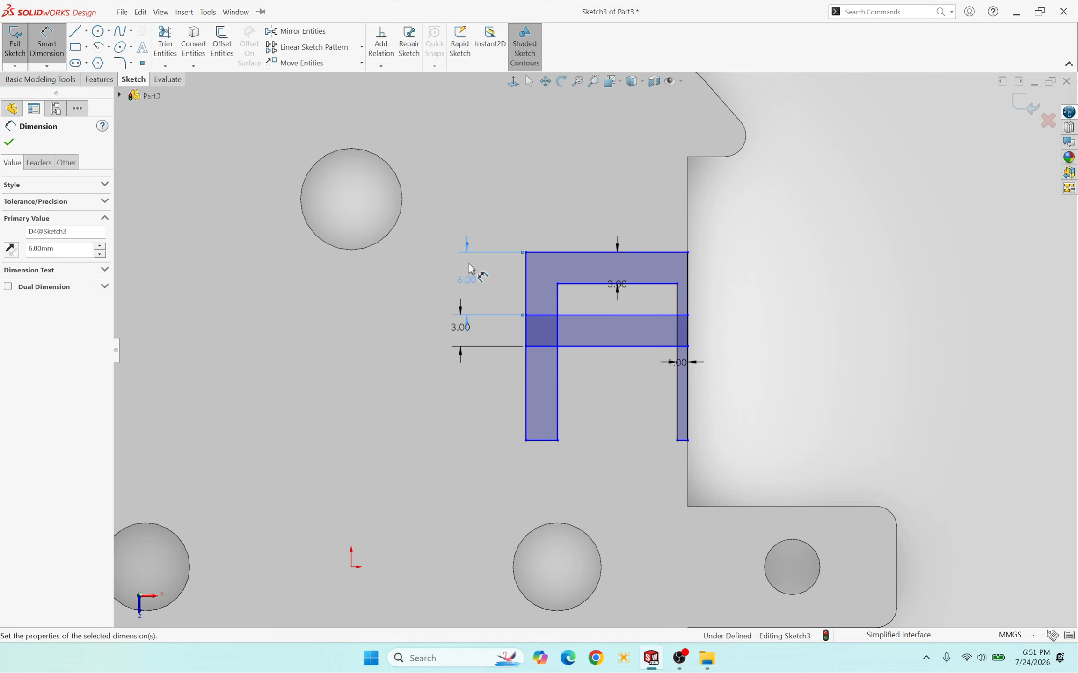
scroll(598, 314, down, 2)
scroll(580, 349, down, 2)
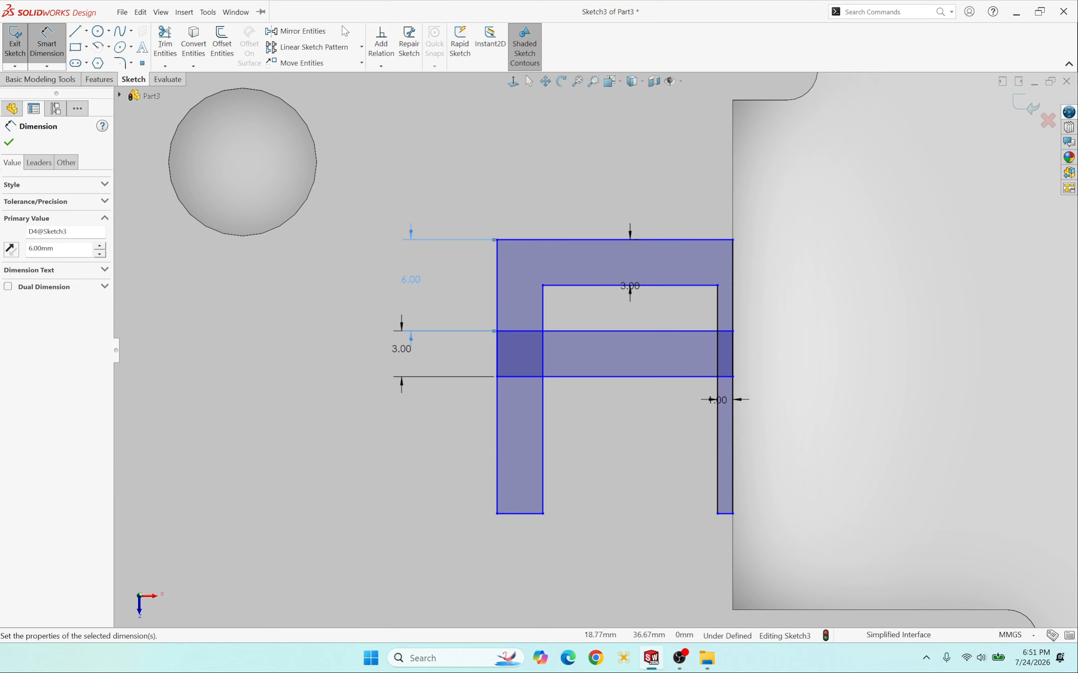
click(8, 142)
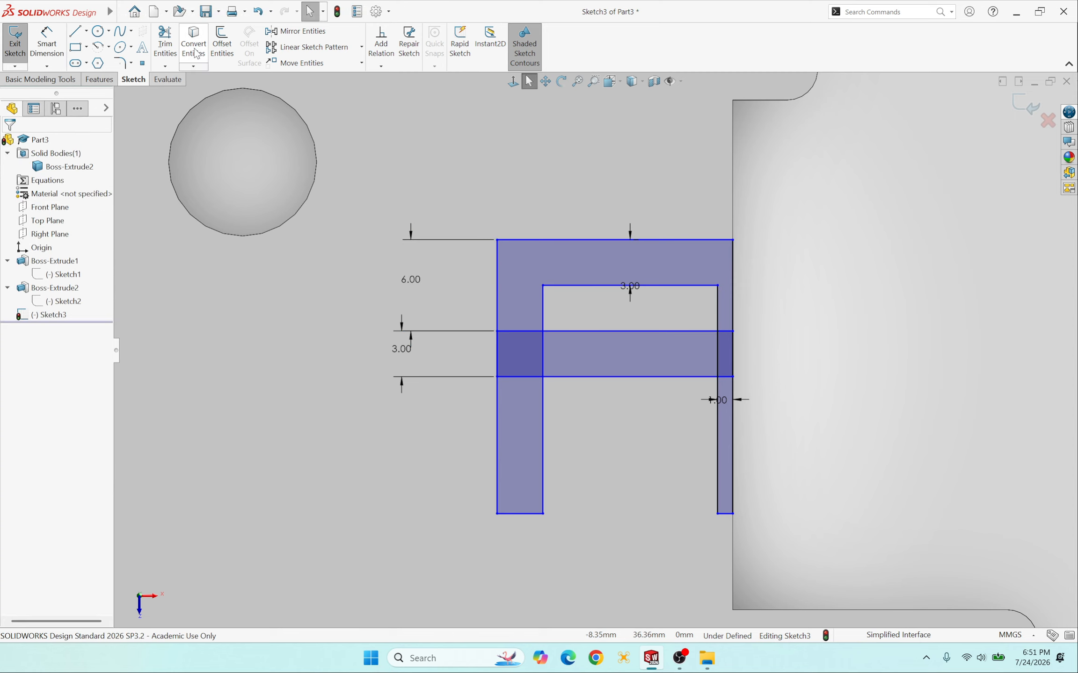
Step: Trim away all lines inside and across the 3 mm band, leaving a gap between the upper U-shaped contour and the two lower legs
click(164, 44)
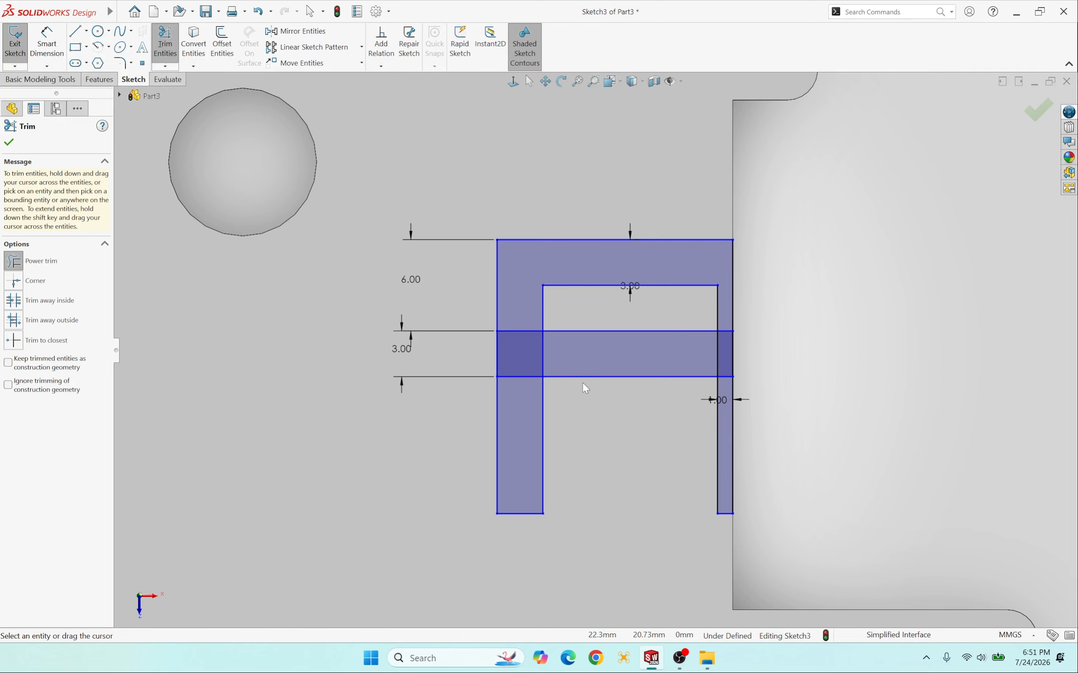
drag(609, 331, 622, 332)
scroll(620, 326, down, 3)
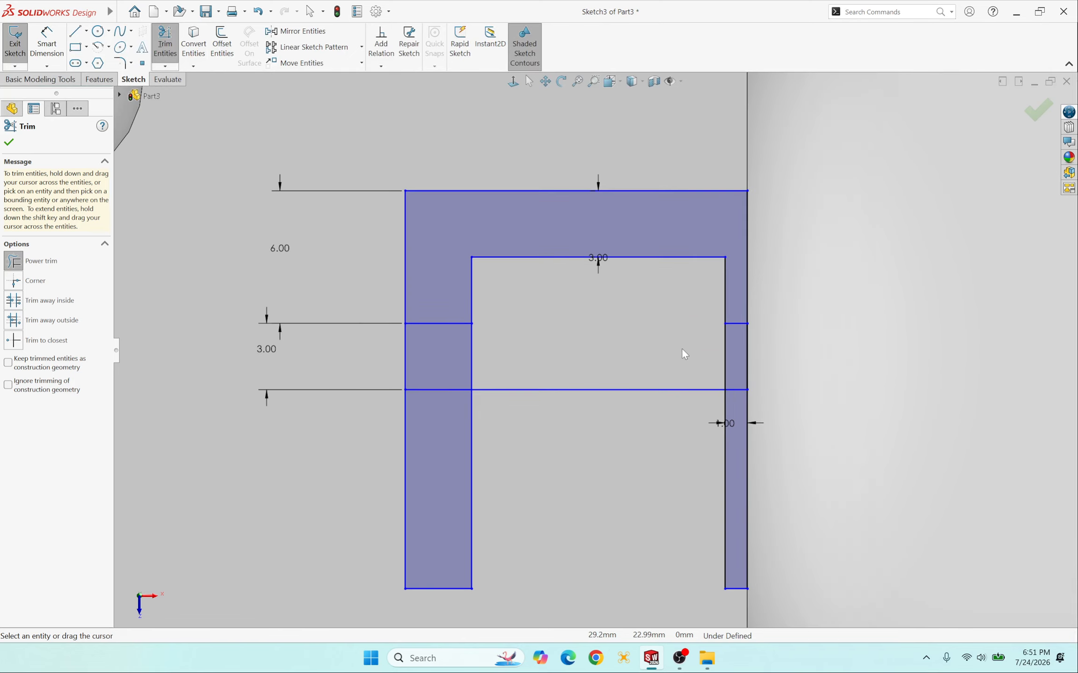
drag(698, 347, 749, 350)
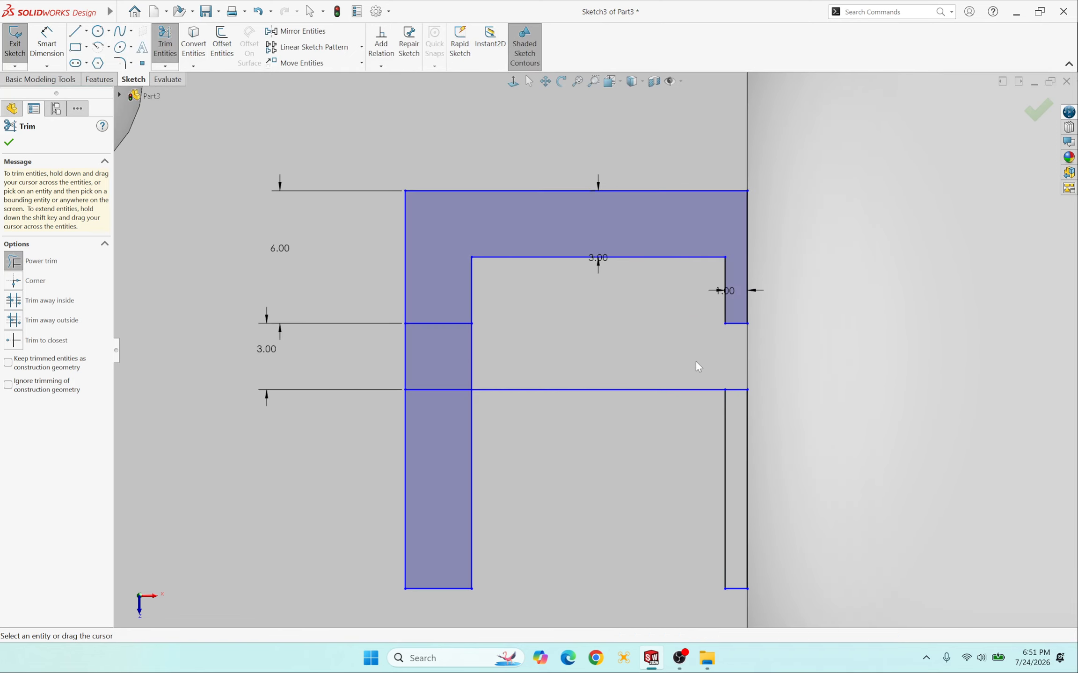
drag(658, 389, 577, 373)
drag(495, 349, 377, 348)
scroll(746, 377, up, 2)
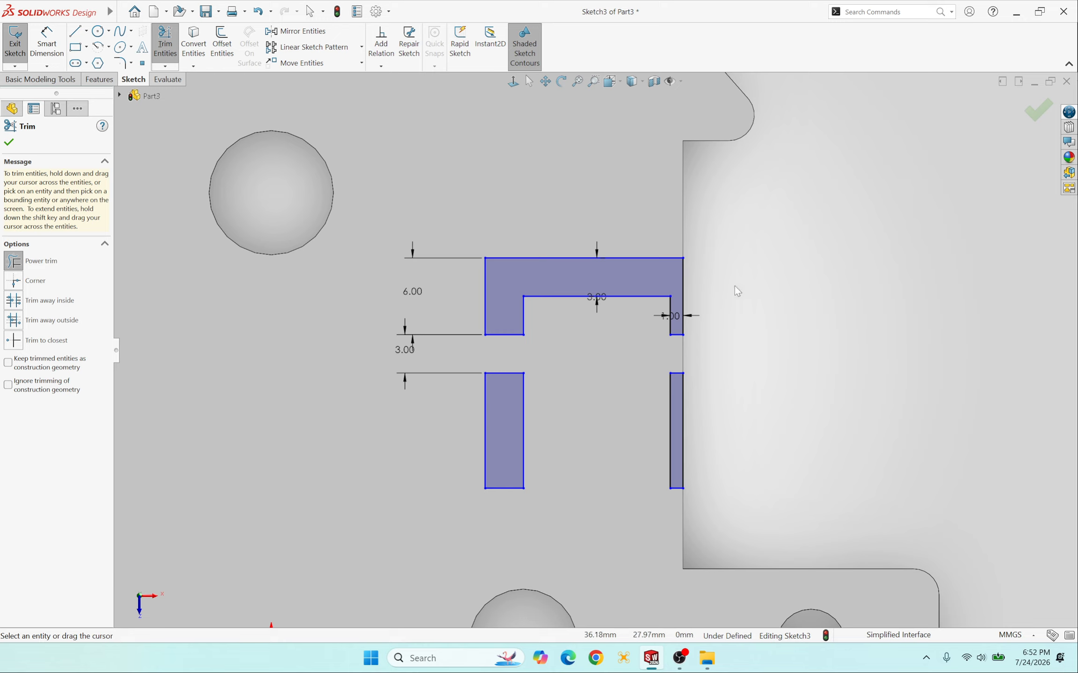
click(8, 142)
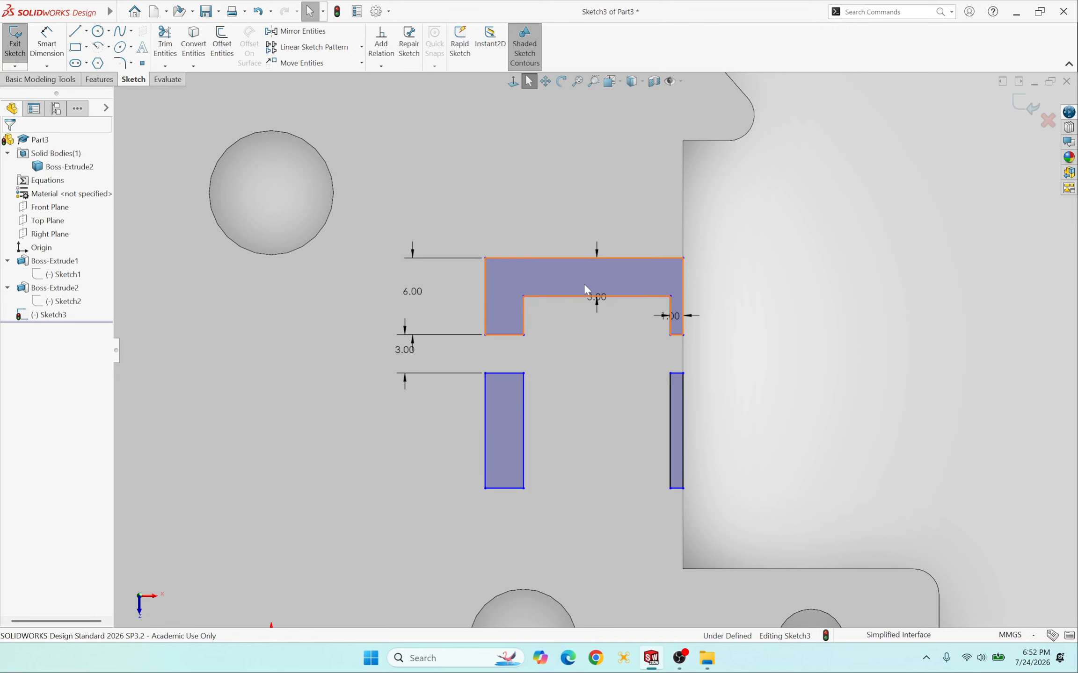
Step: Sketch a center rectangle about 2 mm wide and 14 mm tall, centred on the midpoint of the U-shaped profile's top line
click(77, 49)
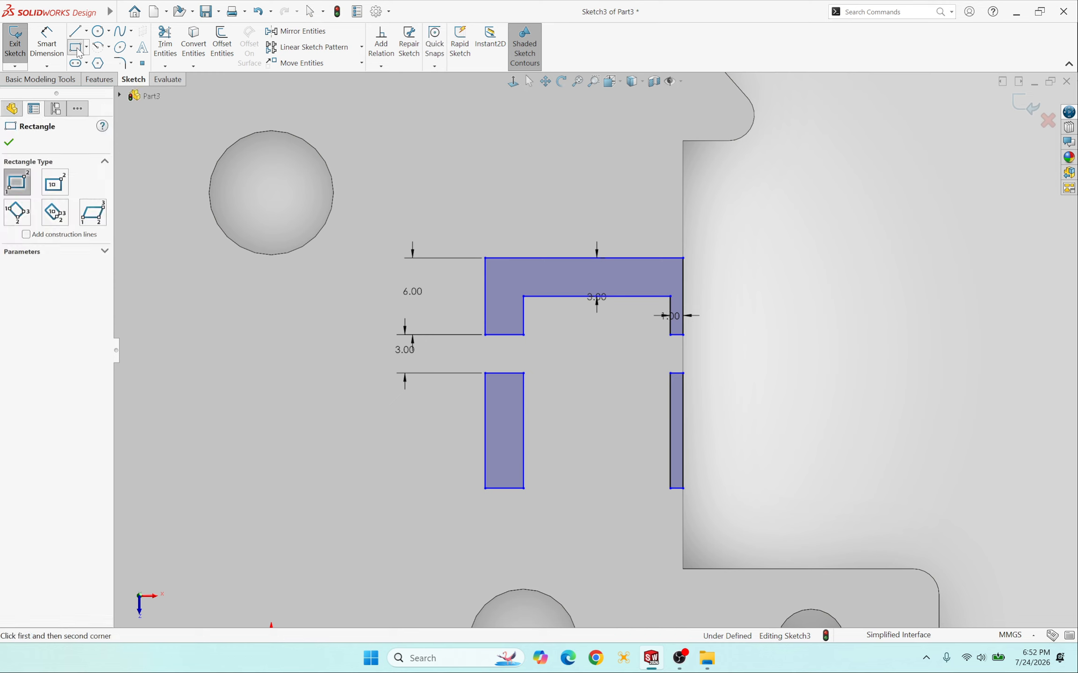
click(55, 185)
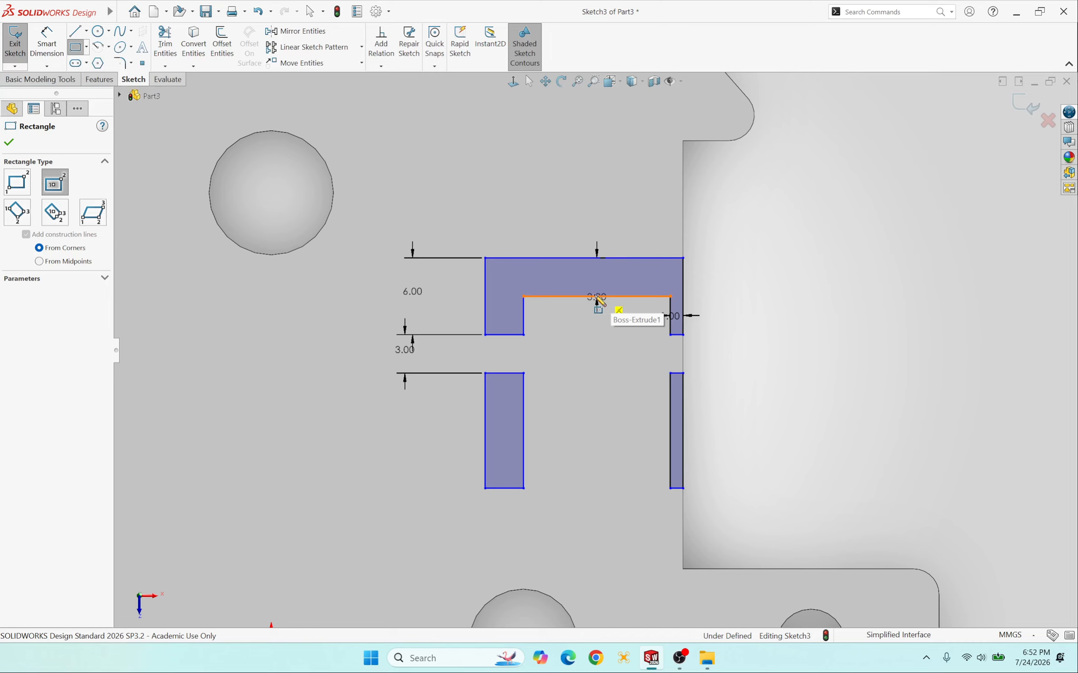
scroll(607, 302, down, 6)
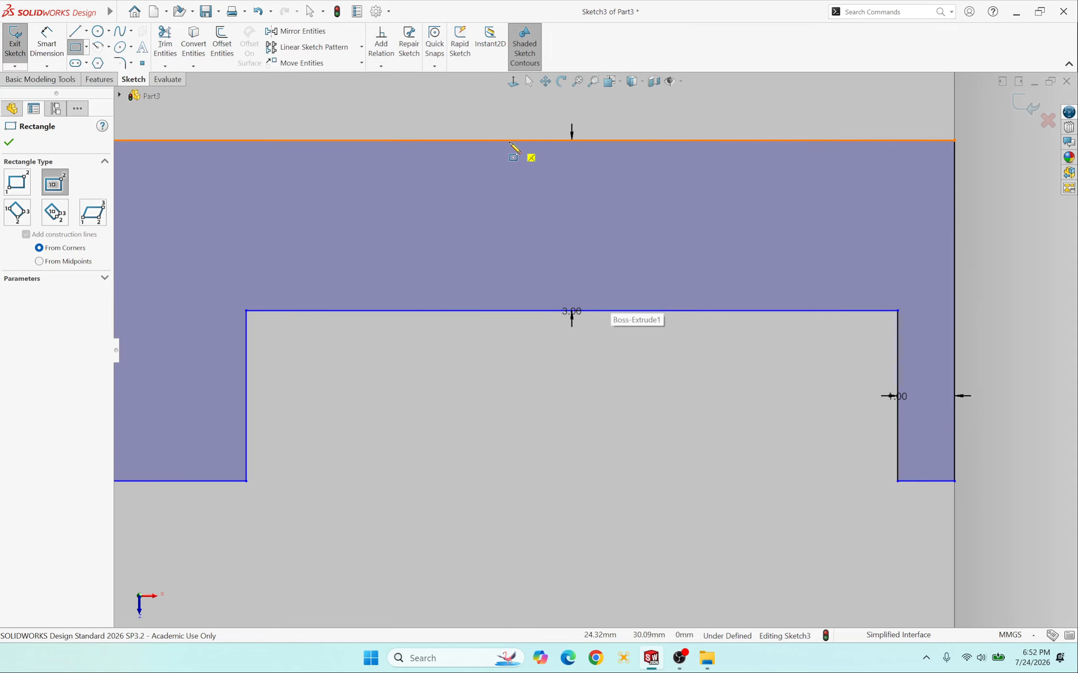
scroll(608, 281, up, 3)
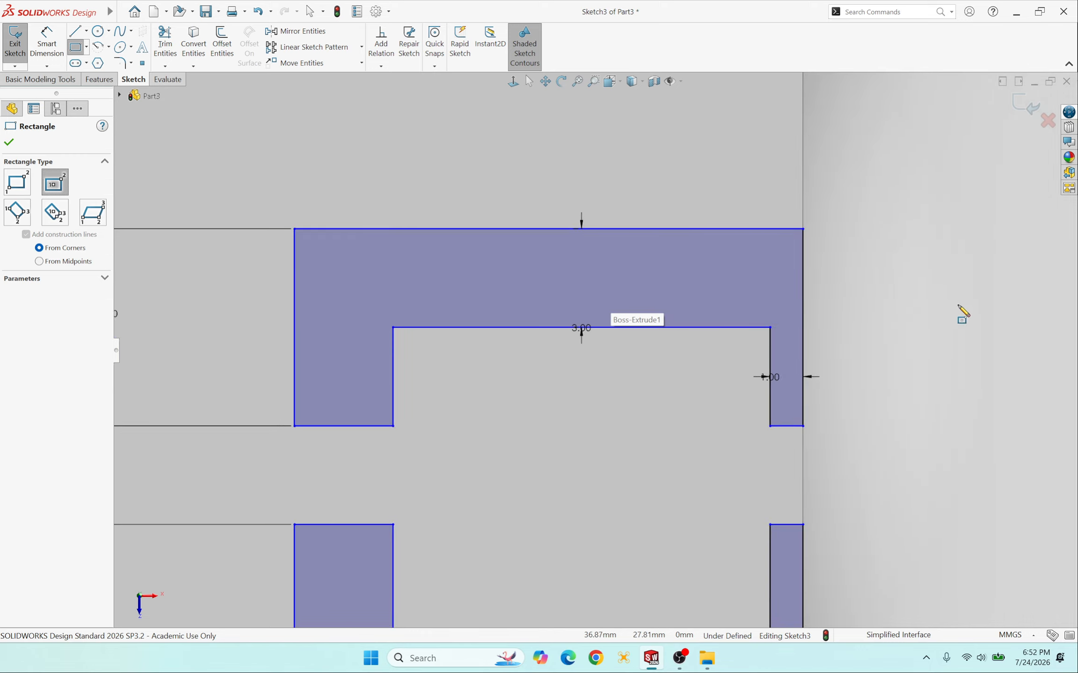
scroll(595, 351, up, 3)
scroll(676, 371, down, 3)
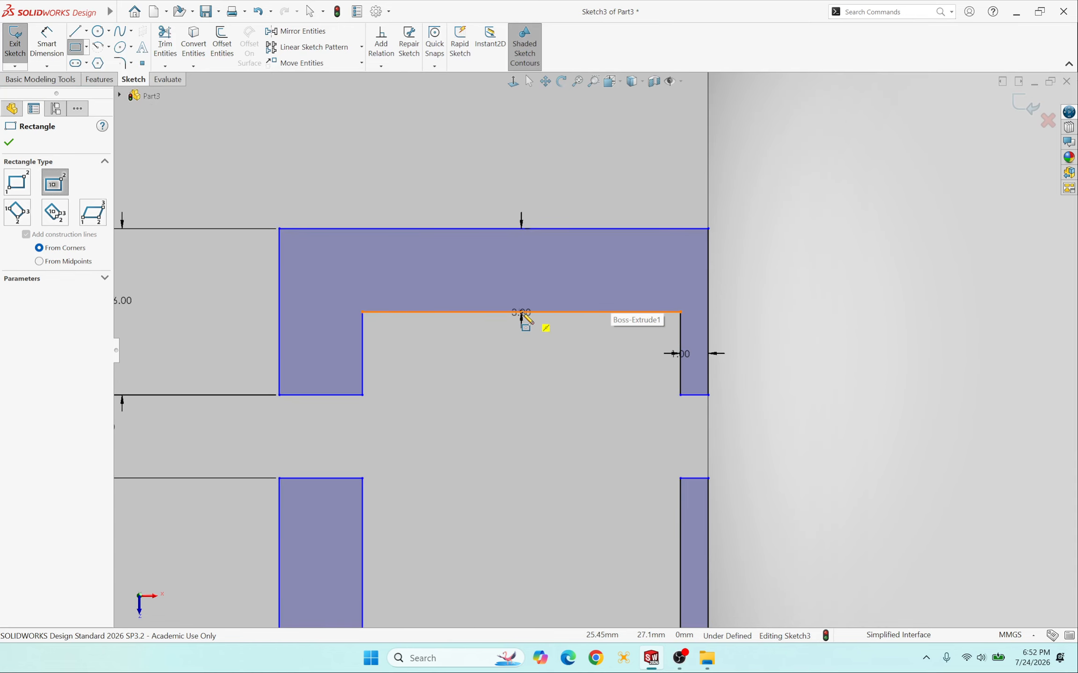
scroll(520, 318, down, 4)
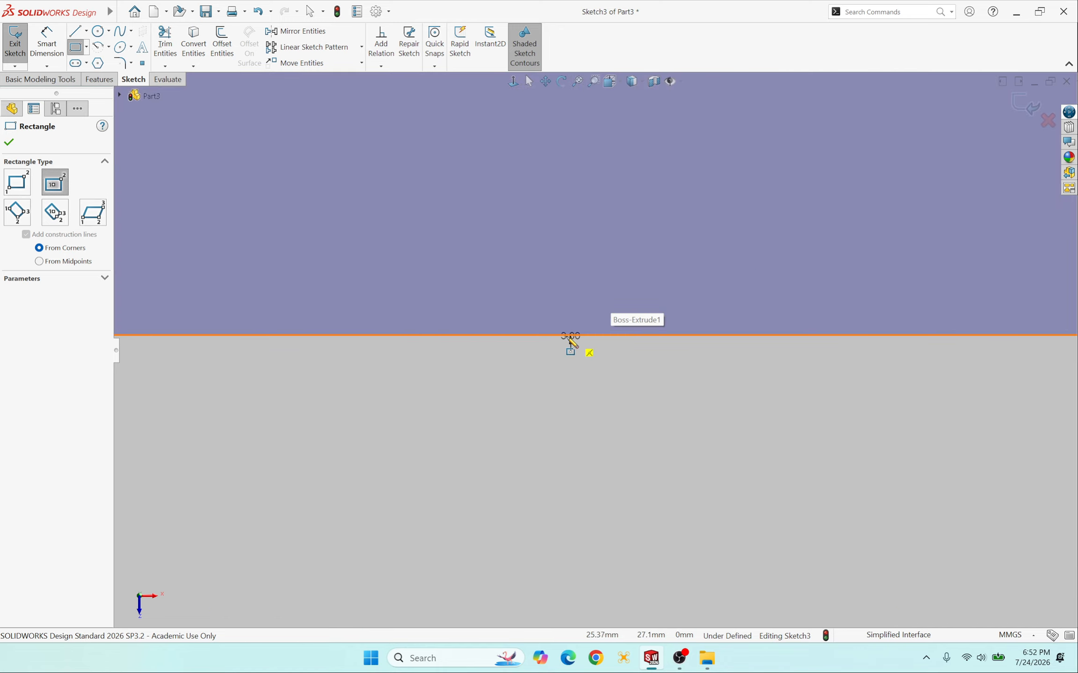
scroll(571, 335, up, 3)
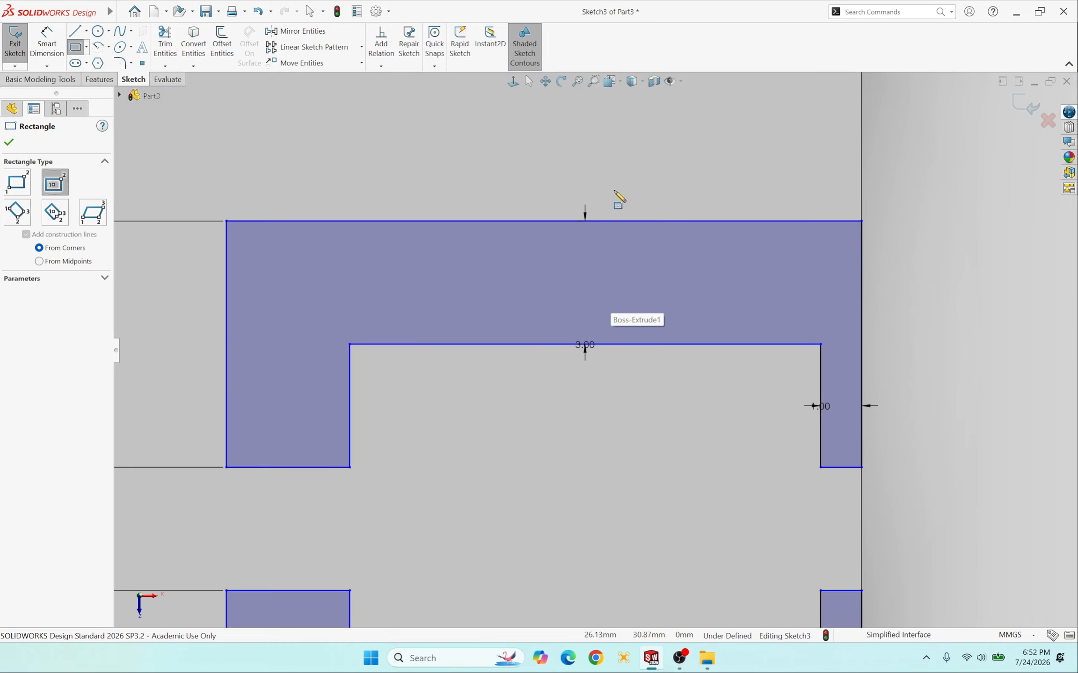
click(544, 221)
scroll(580, 286, up, 2)
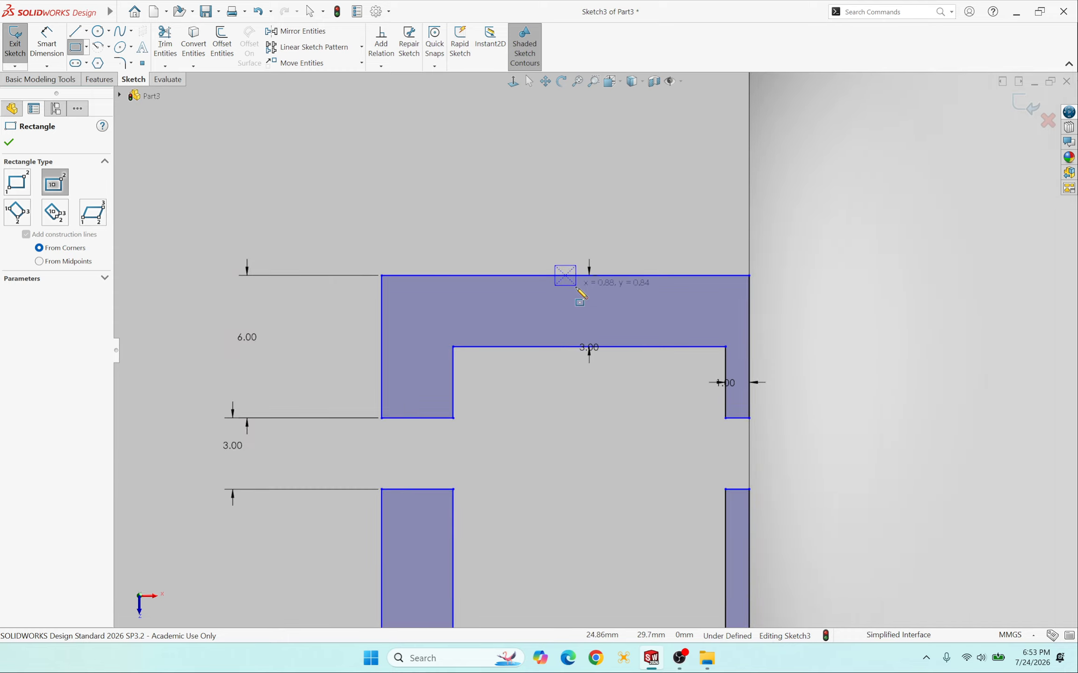
scroll(584, 356, up, 3)
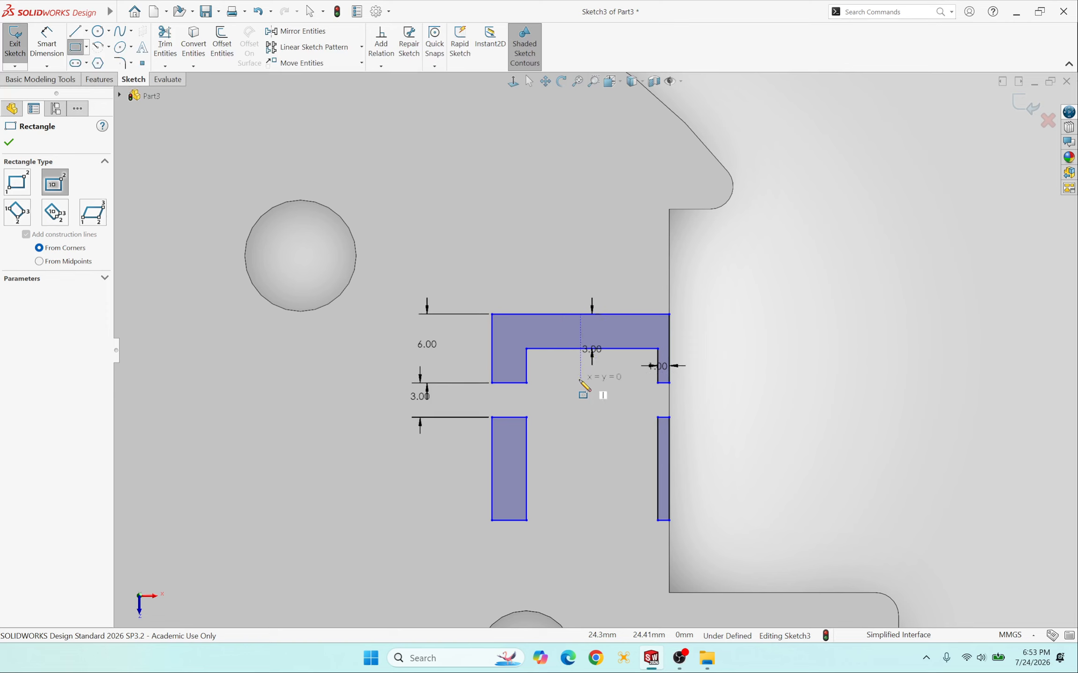
scroll(590, 391, up, 1)
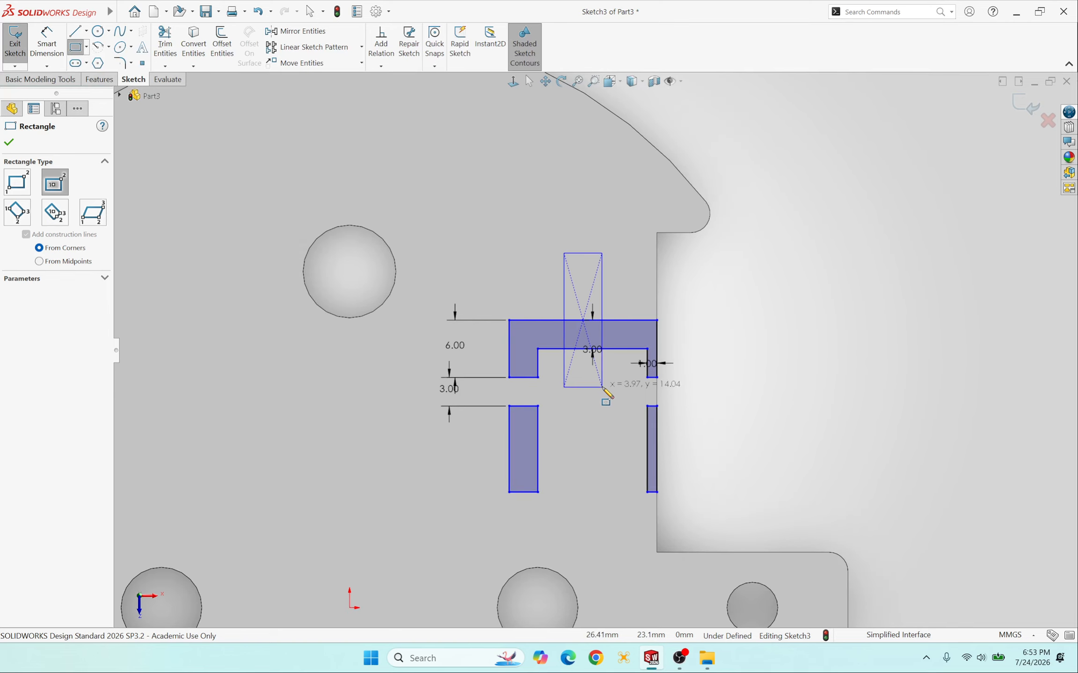
click(592, 385)
scroll(600, 359, down, 3)
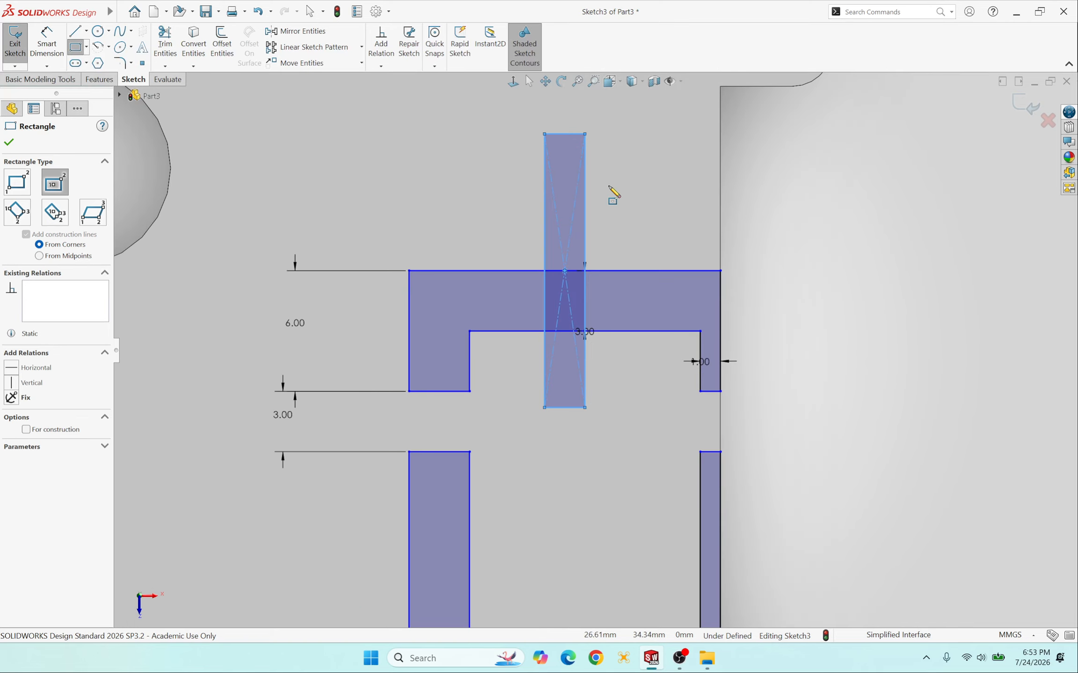
Step: Dimension the center rectangle's width and set it to 3 mm
click(164, 43)
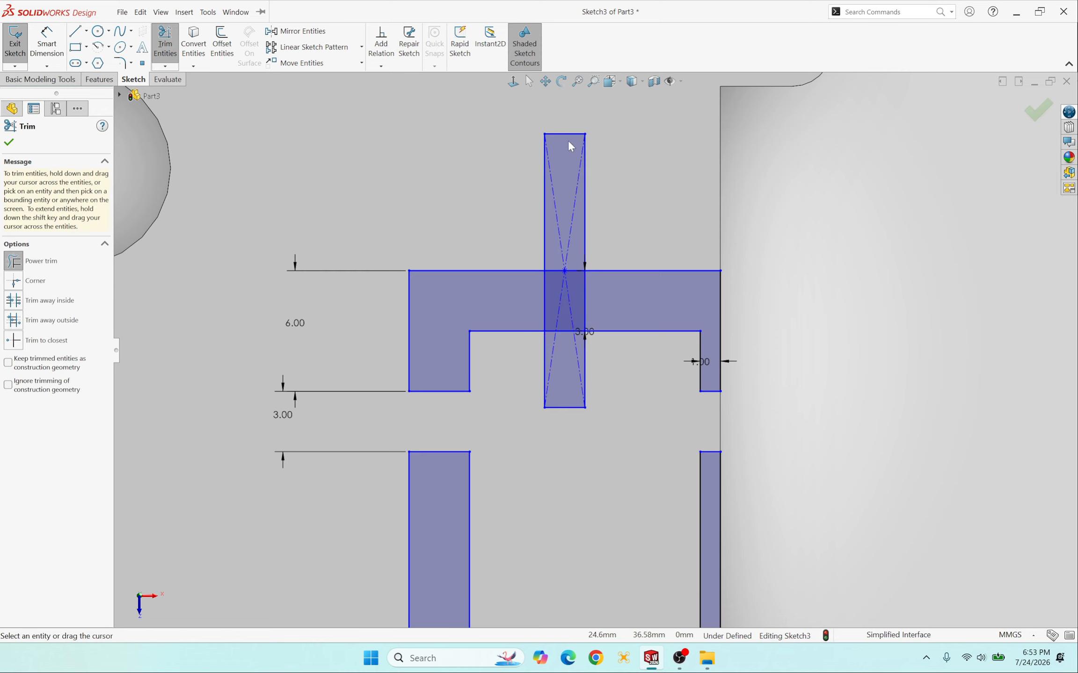
click(42, 46)
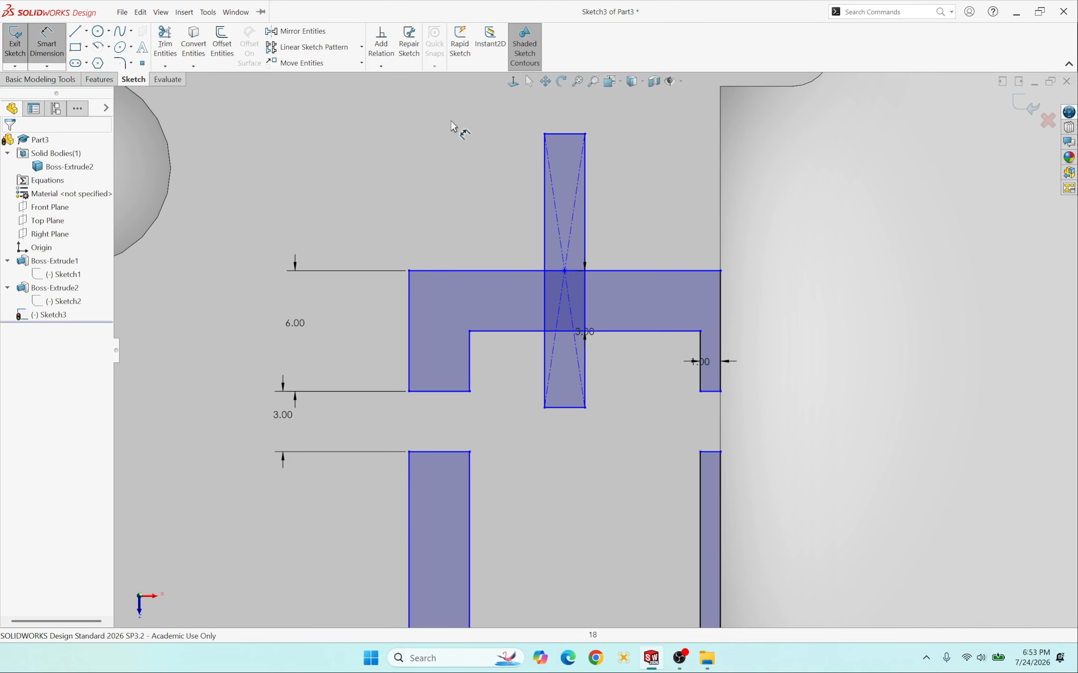
click(568, 133)
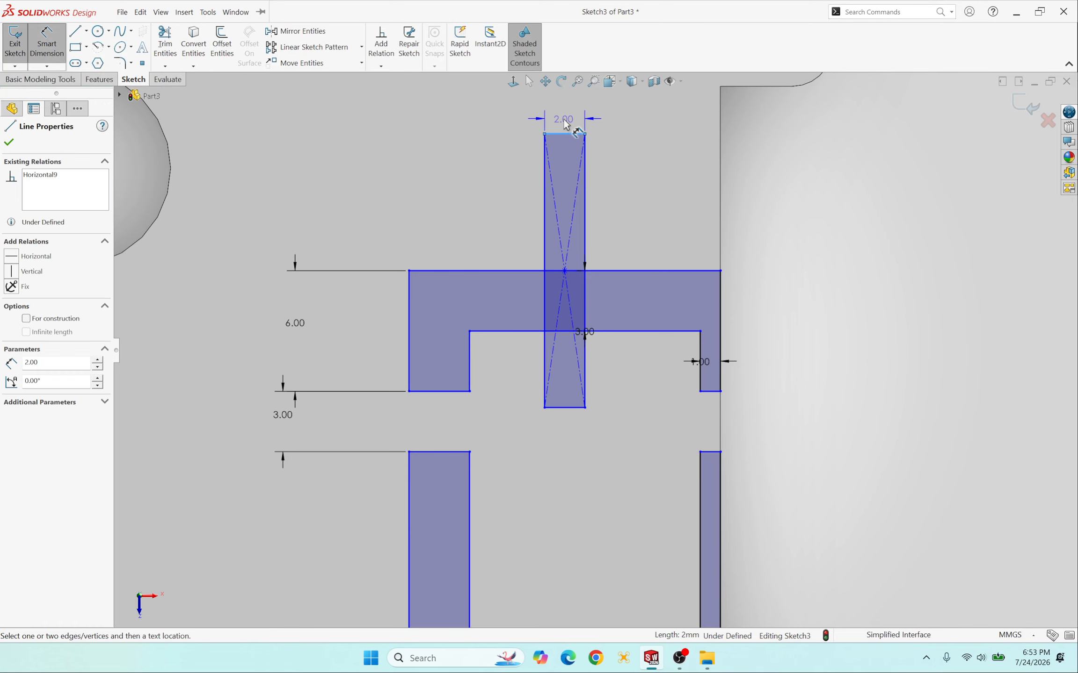
click(564, 122)
text(3)
key(Return)
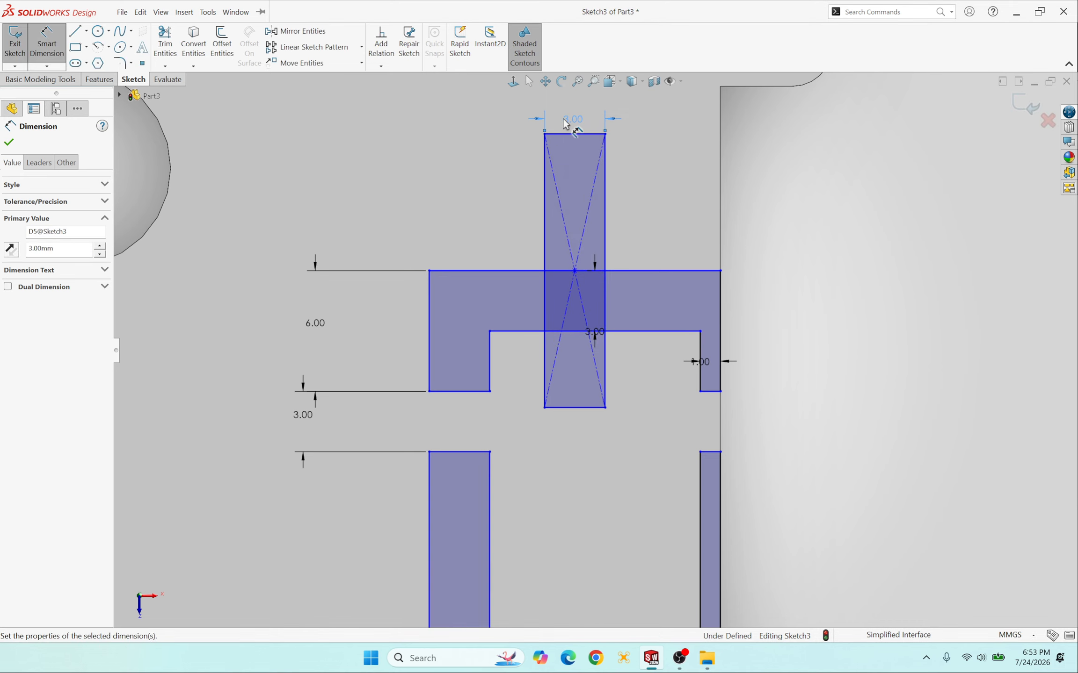
Step: Trim away the center rectangle's excess lines and the profile lines between its sides, splitting the upper contour into two L-shaped profiles
click(164, 45)
scroll(502, 199, down, 2)
mouse_move(661, 257)
mouse_down()
mouse_move(586, 281)
mouse_move(649, 178)
mouse_up()
scroll(625, 308, down, 2)
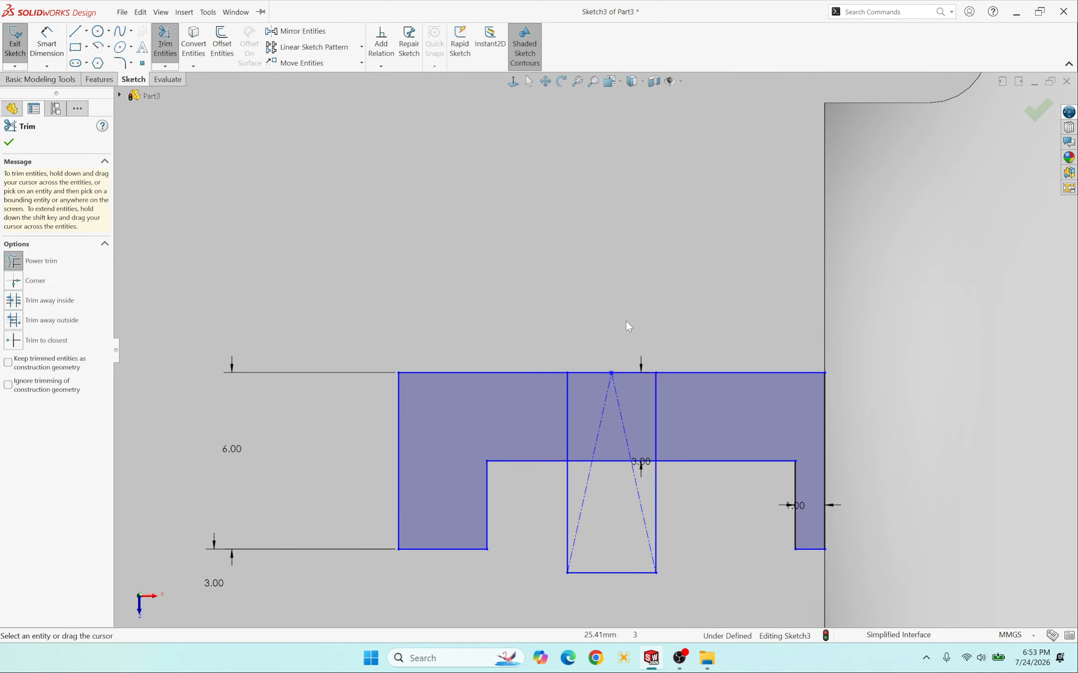
scroll(625, 320, up, 3)
mouse_move(621, 318)
mouse_down()
mouse_move(602, 411)
mouse_move(600, 369)
mouse_move(588, 408)
mouse_move(607, 449)
mouse_move(625, 448)
mouse_move(587, 449)
mouse_move(586, 432)
mouse_up()
scroll(603, 421, down, 6)
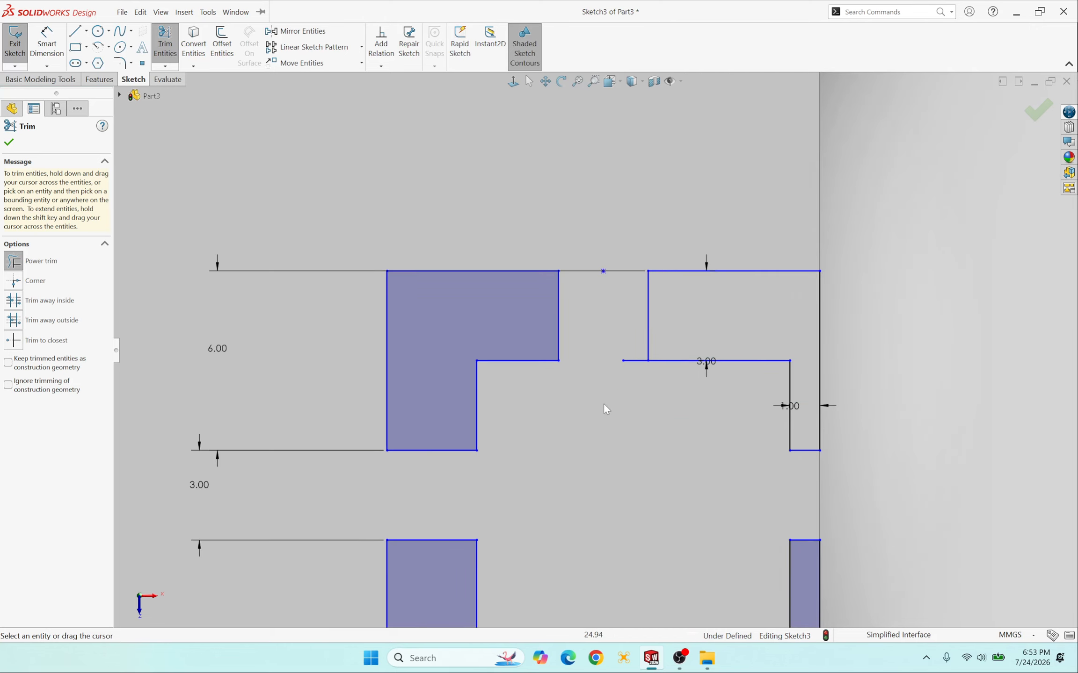
scroll(648, 314, up, 10)
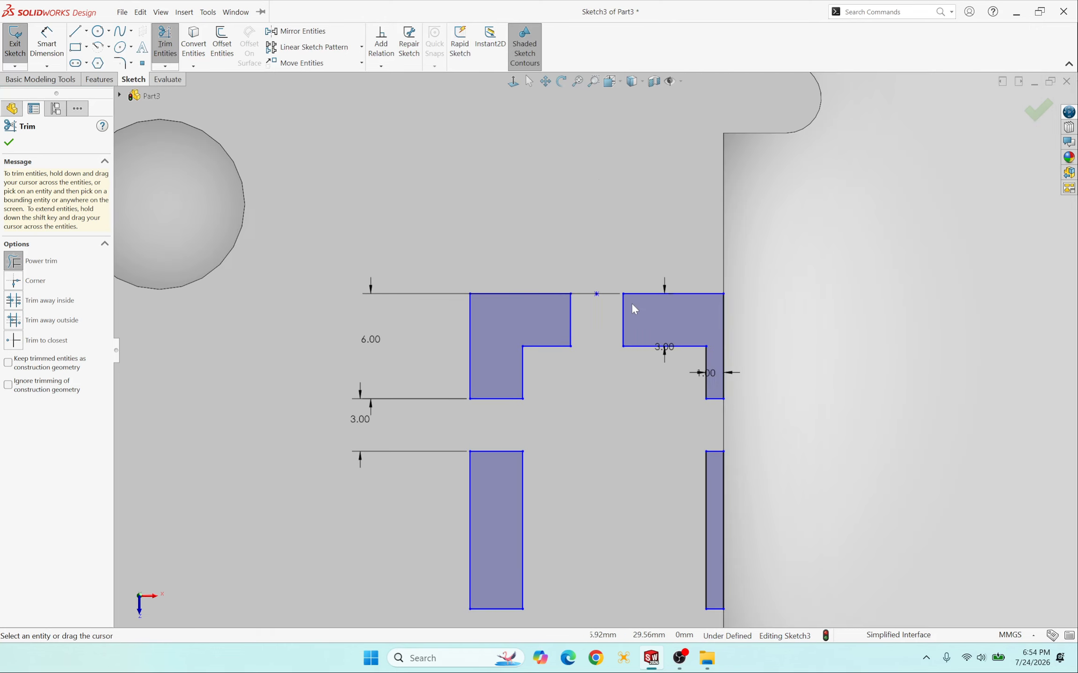
scroll(604, 394, down, 4)
scroll(645, 313, up, 3)
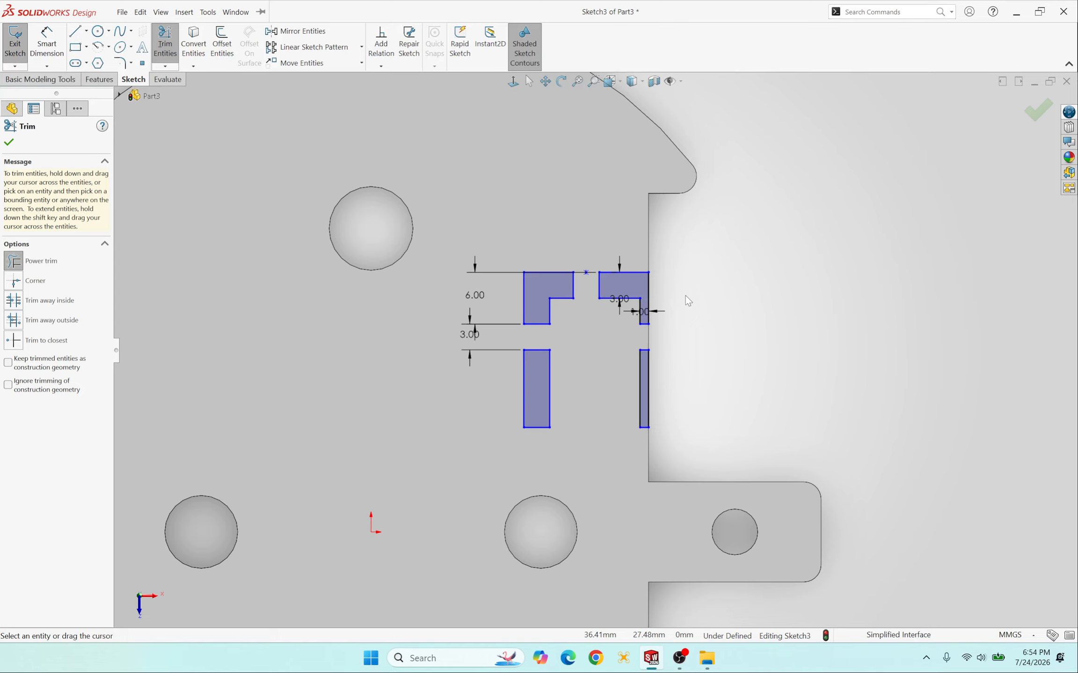
scroll(617, 318, up, 3)
scroll(606, 379, down, 2)
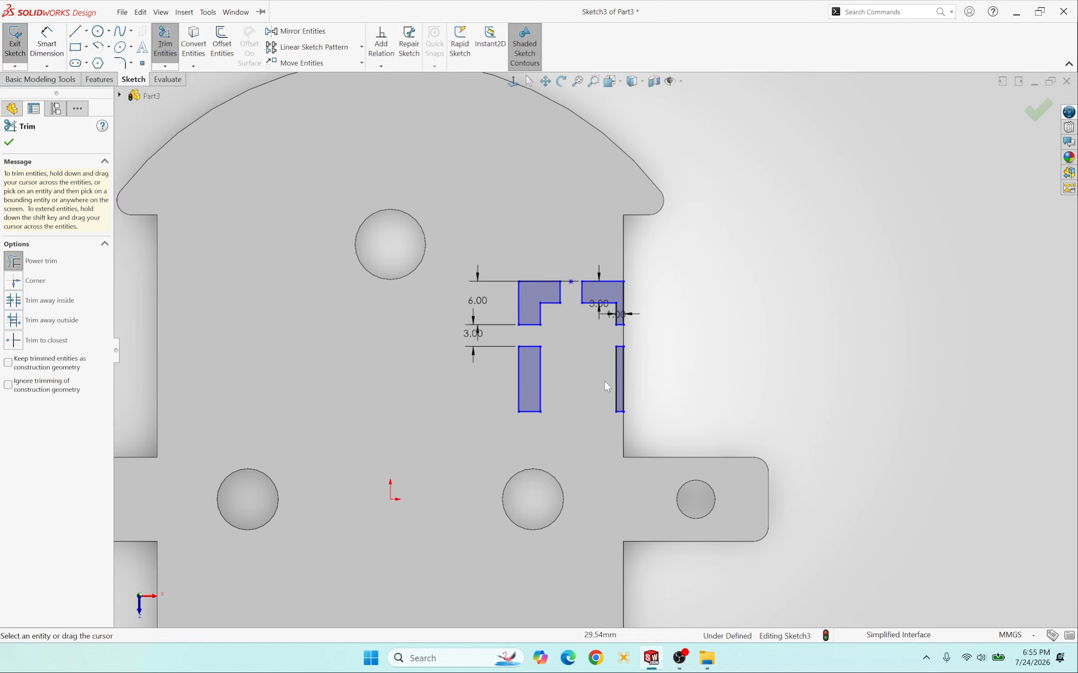
scroll(607, 386, down, 1)
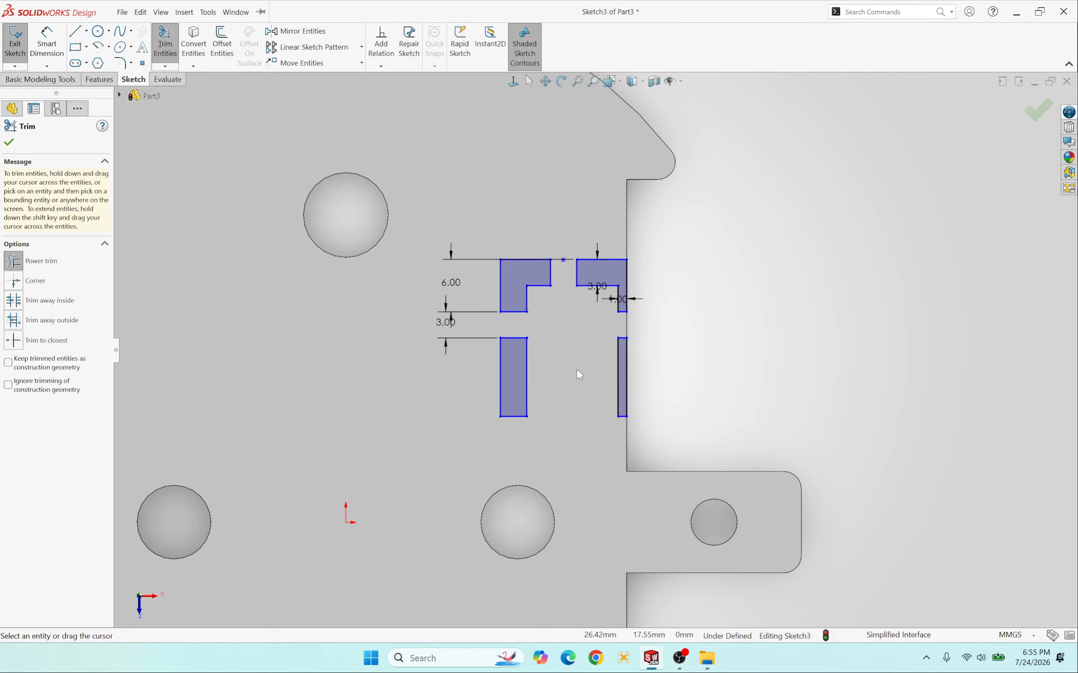
Step: Sketch a horizontal centerline across the plate, from the midpoint of the left tab's end edge to that of the right tab
scroll(575, 368, up, 3)
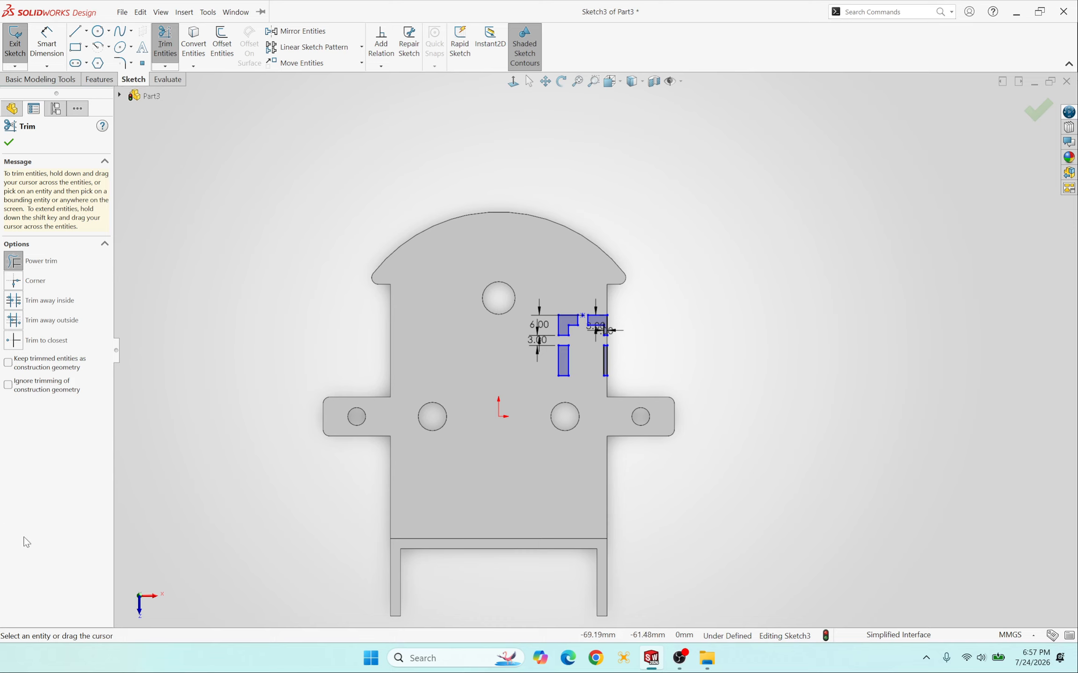
click(8, 142)
click(87, 31)
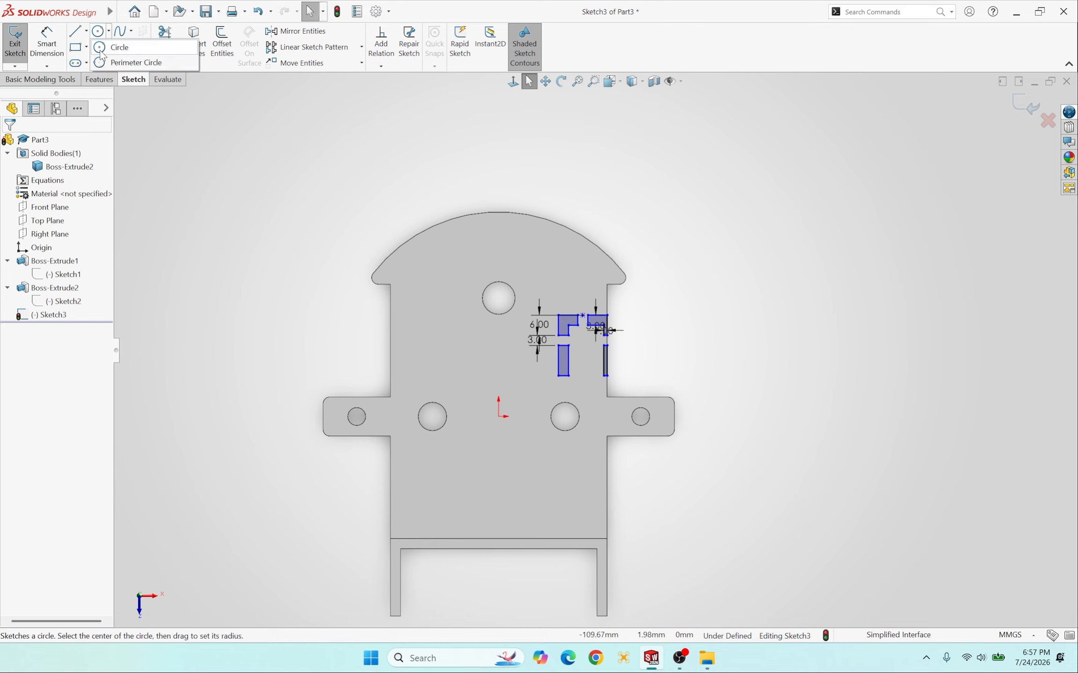
click(94, 61)
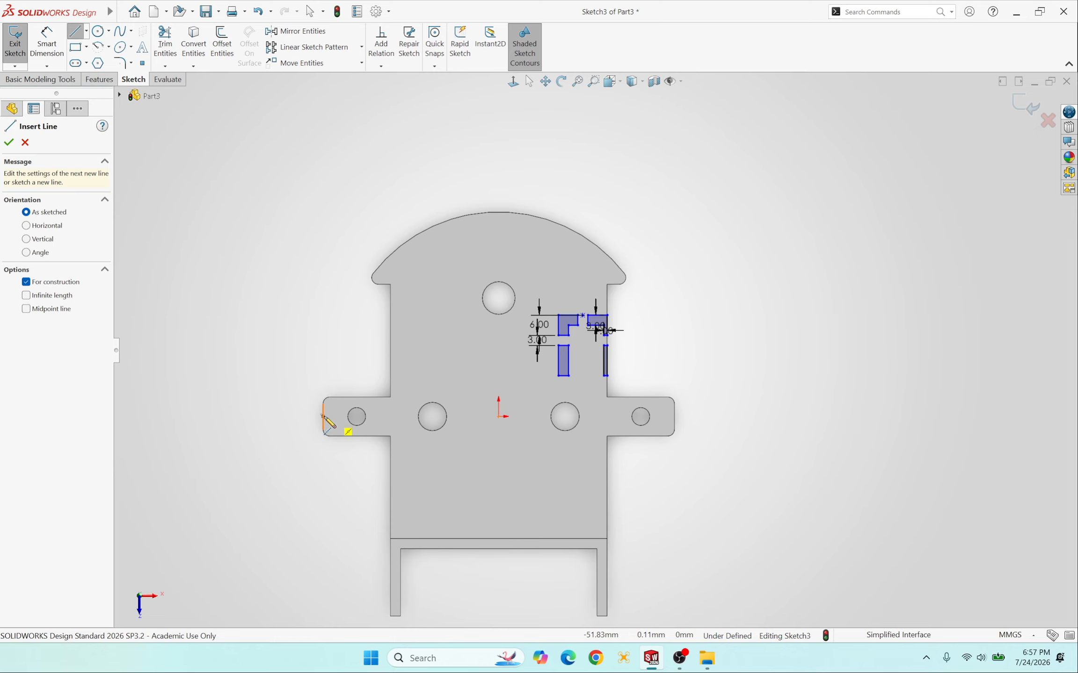
scroll(322, 415, down, 4)
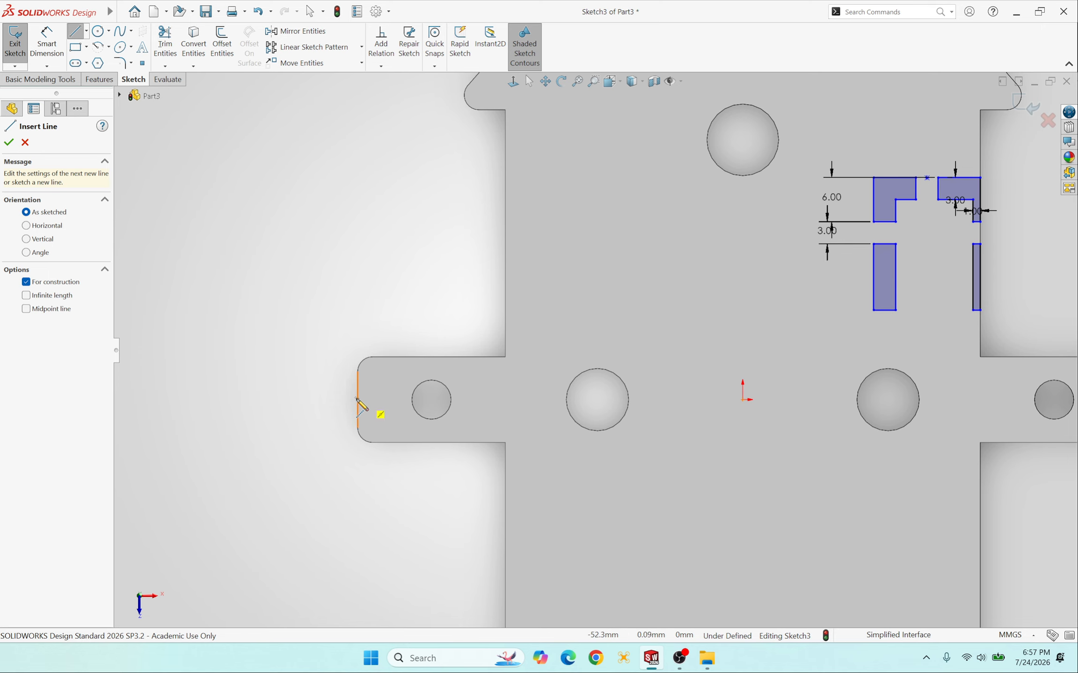
click(357, 399)
scroll(593, 351, up, 3)
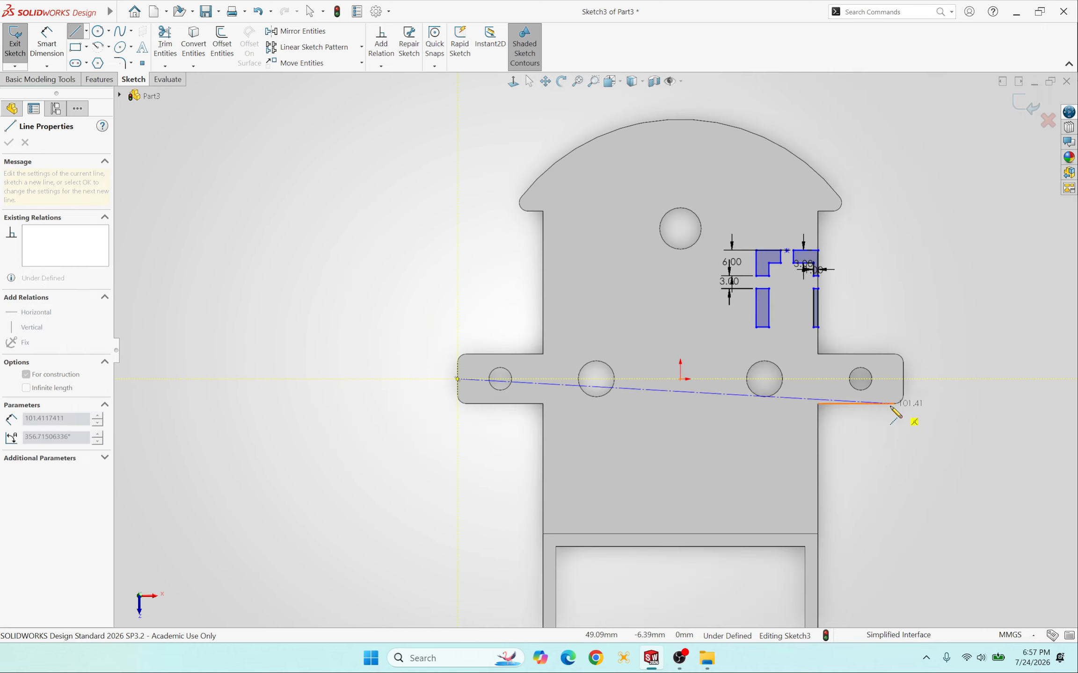
click(903, 379)
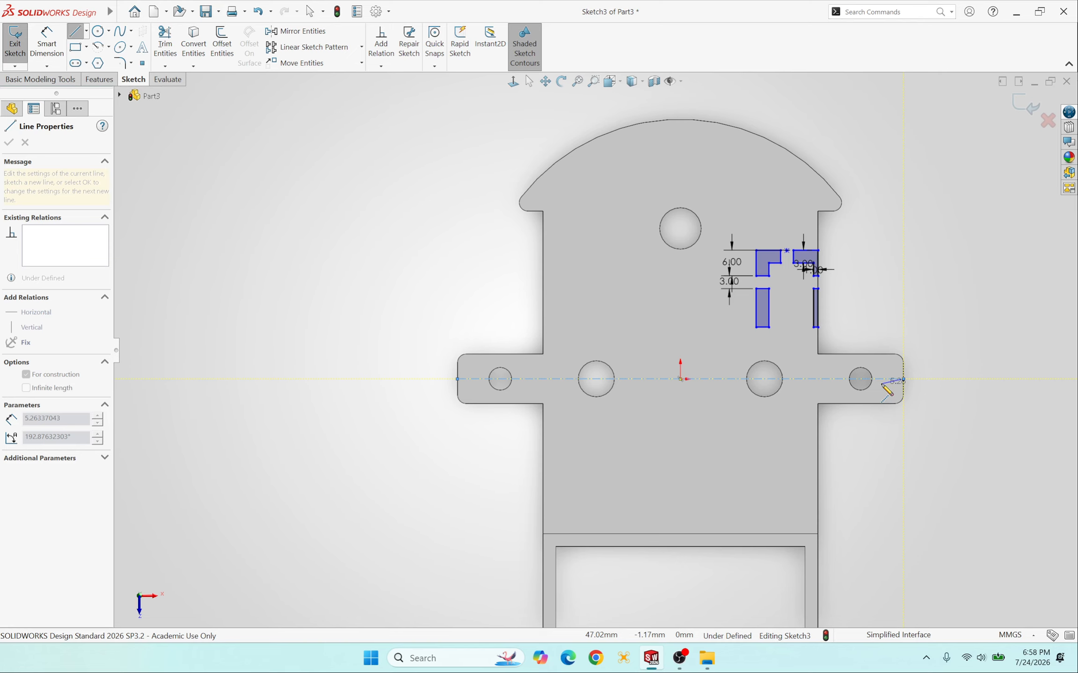
key(Escape)
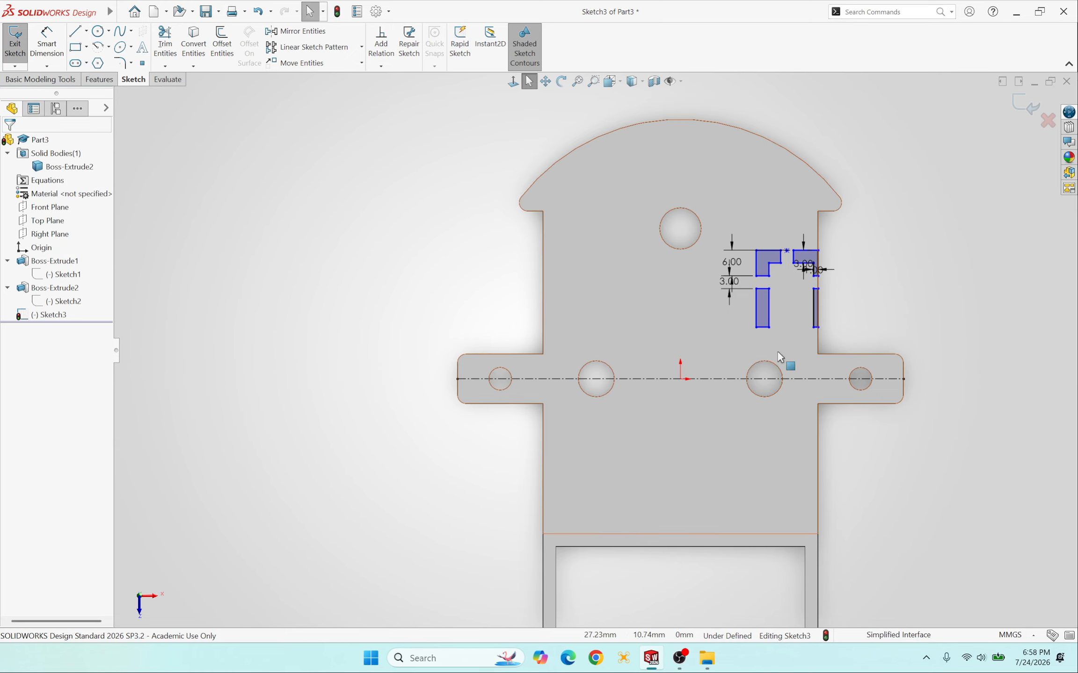
Step: Mirror all lines of the L-shaped and rectangular profiles about the horizontal centerline, keeping the originals
scroll(767, 354, down, 3)
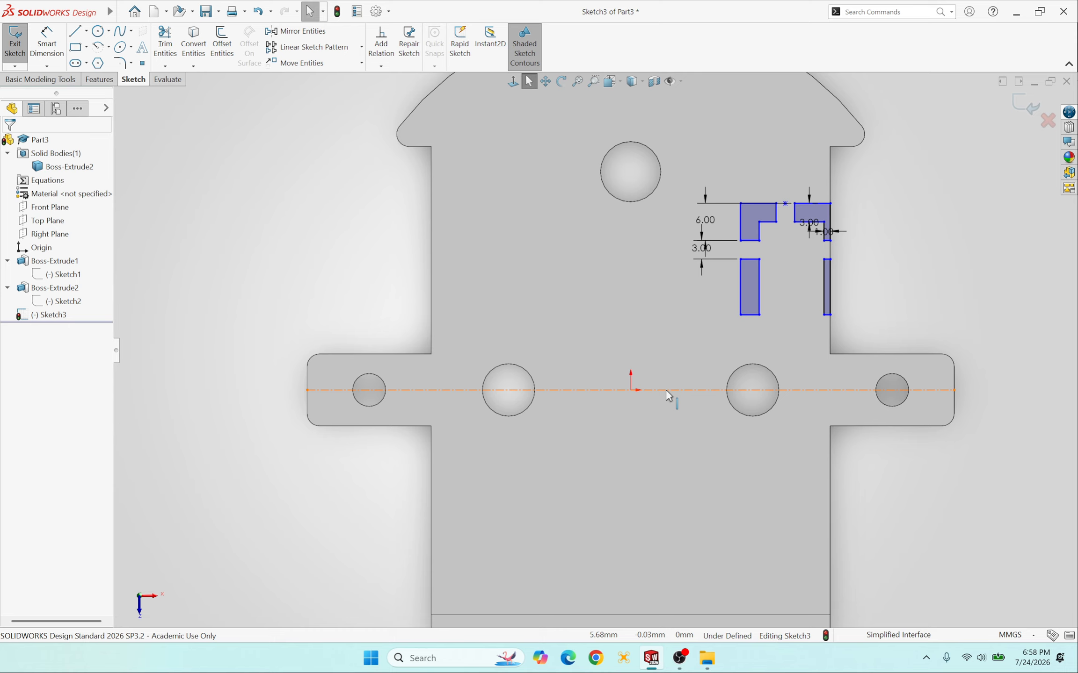
scroll(669, 396, up, 3)
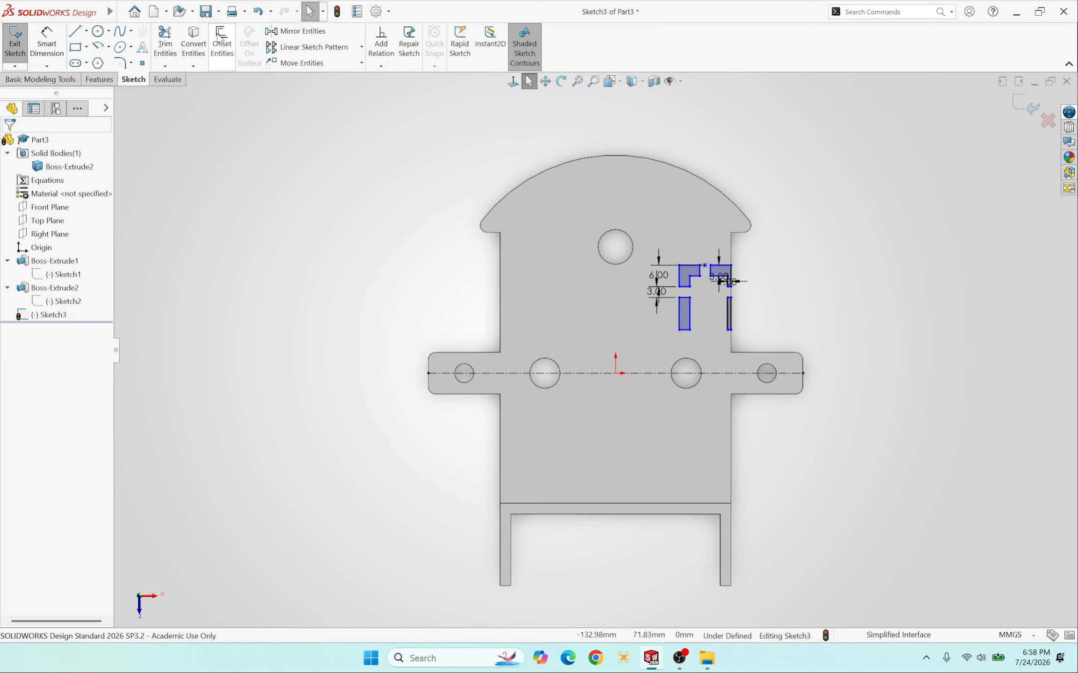
click(300, 31)
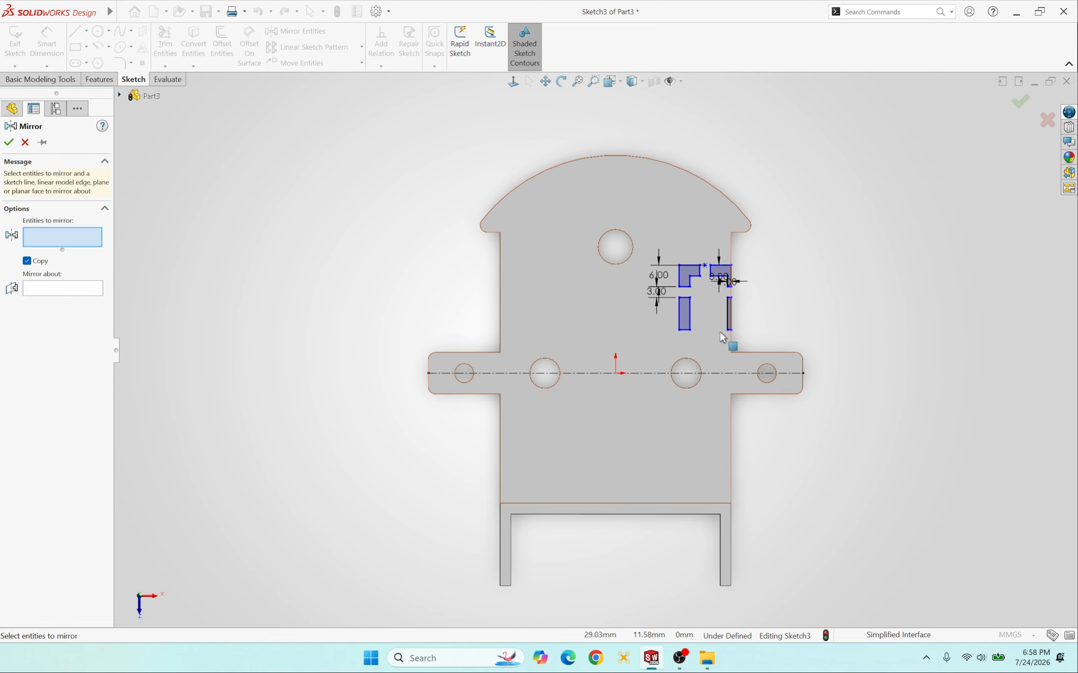
scroll(729, 330, down, 2)
scroll(715, 339, down, 2)
scroll(702, 320, up, 2)
scroll(673, 308, down, 1)
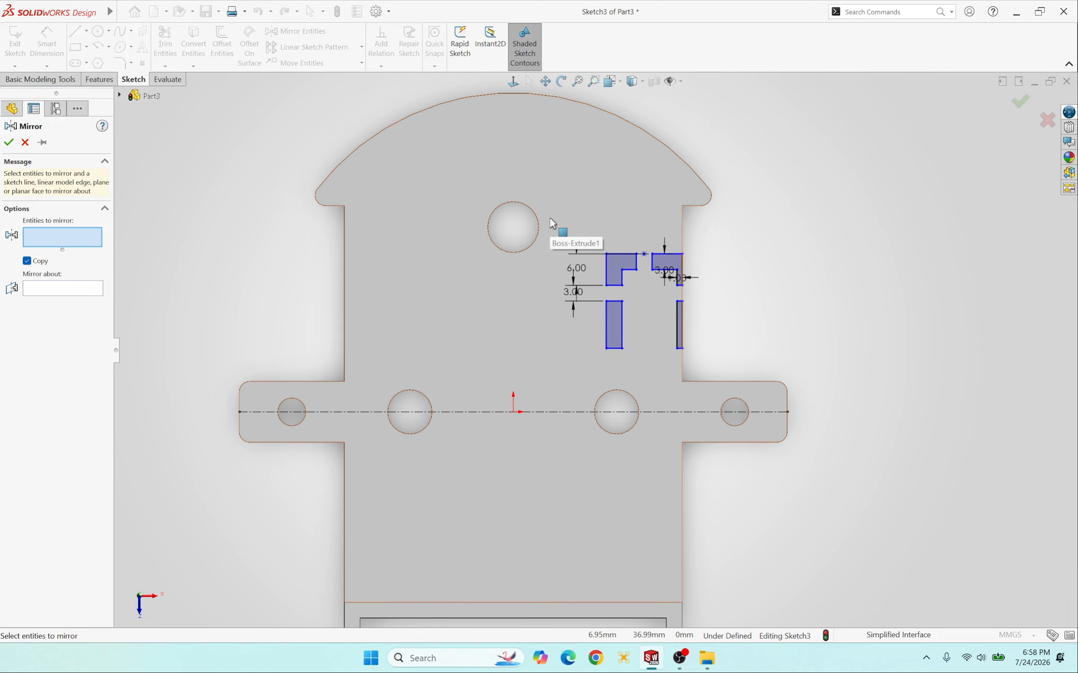
drag(550, 219, 714, 370)
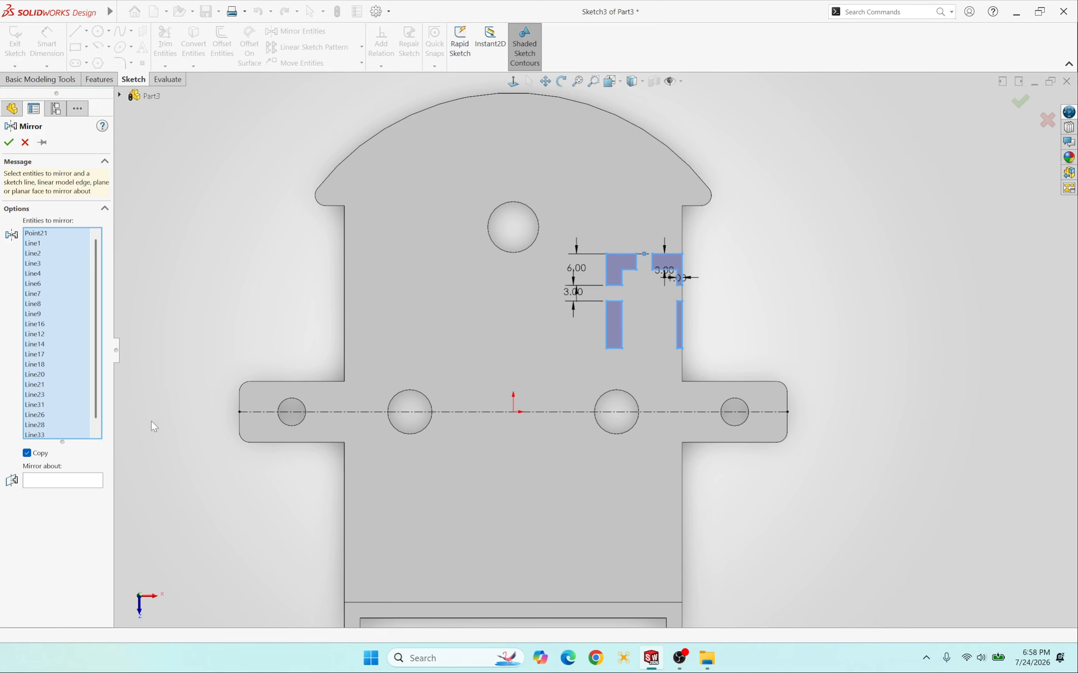
click(58, 482)
click(463, 412)
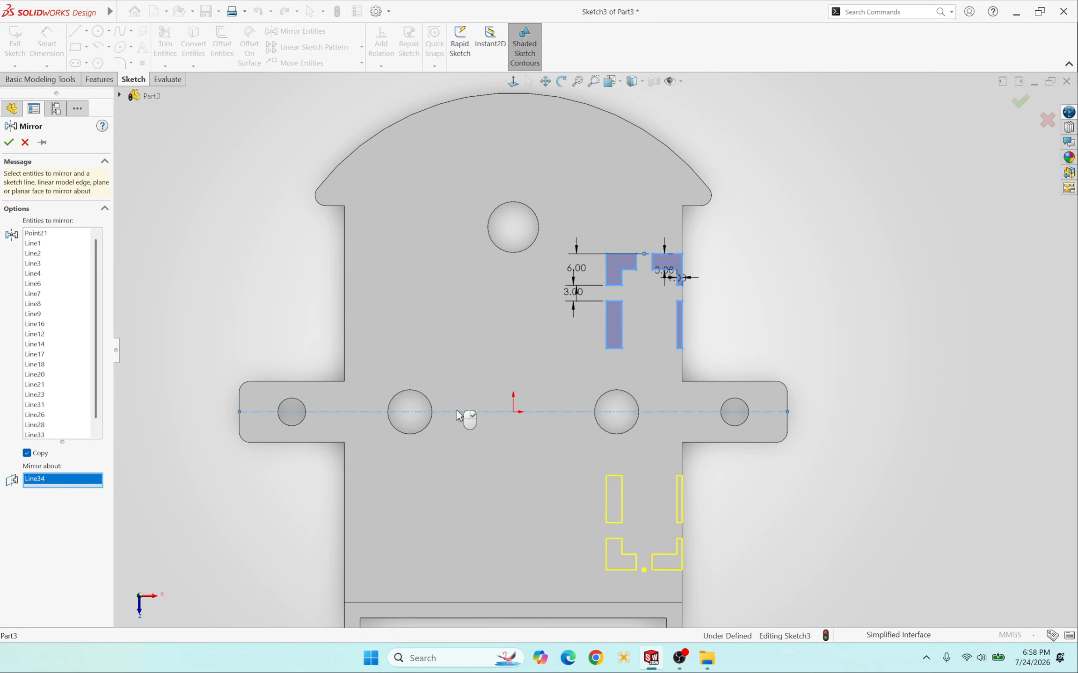
click(9, 142)
scroll(596, 365, up, 4)
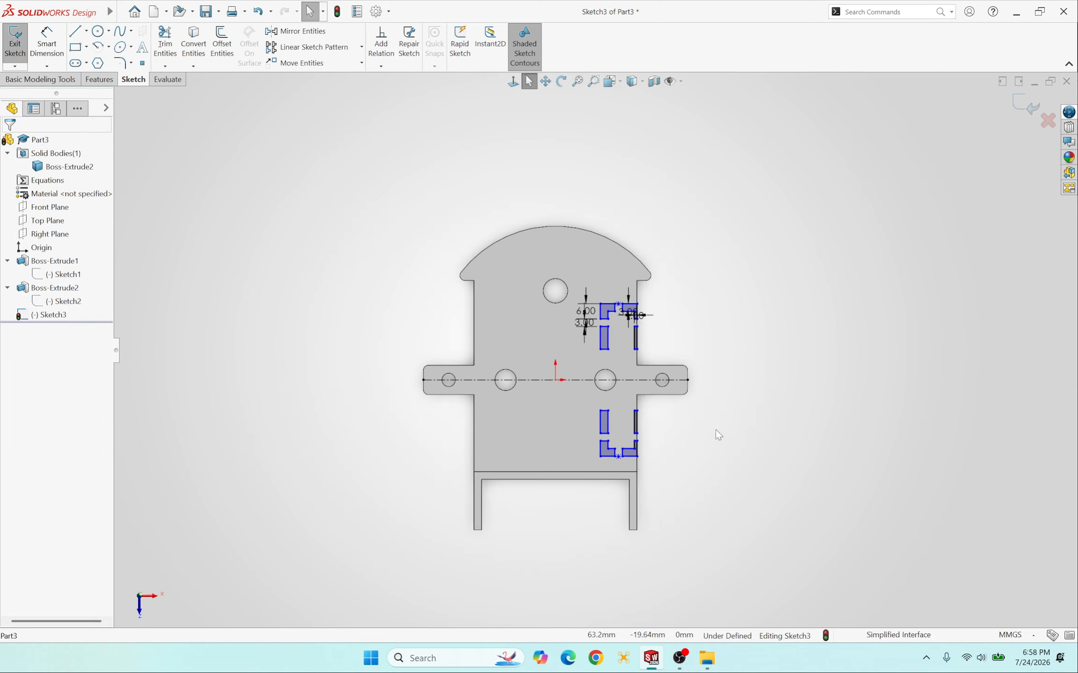
Step: Sketch a vertical centerline from the origin to just above the plate's arched edge
scroll(727, 463, down, 2)
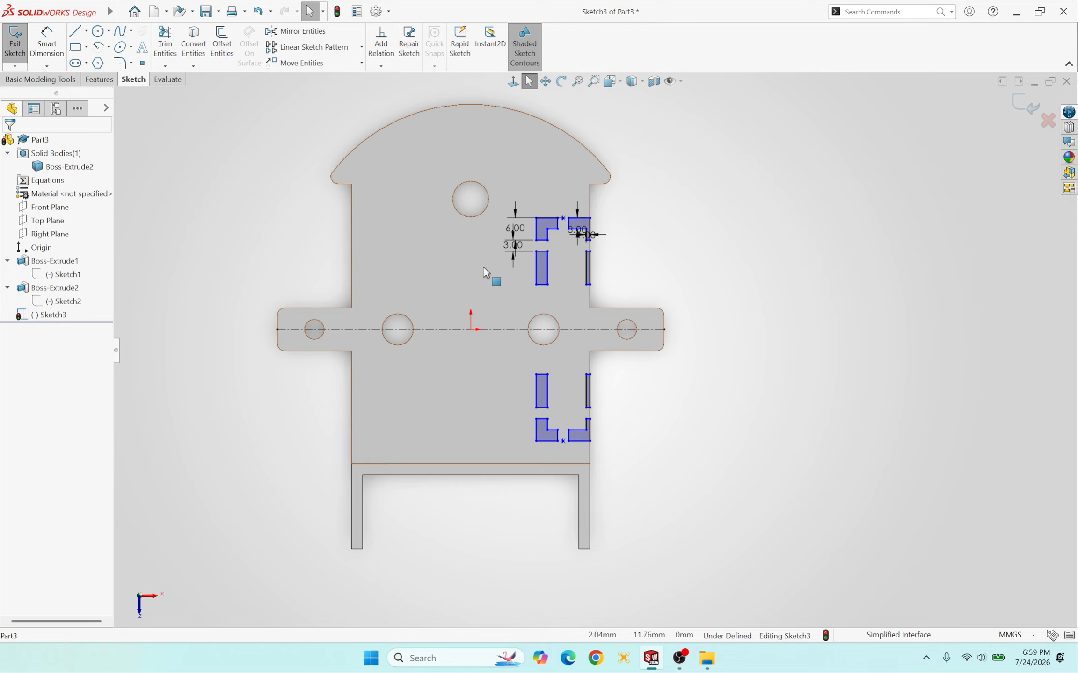
click(87, 31)
click(97, 63)
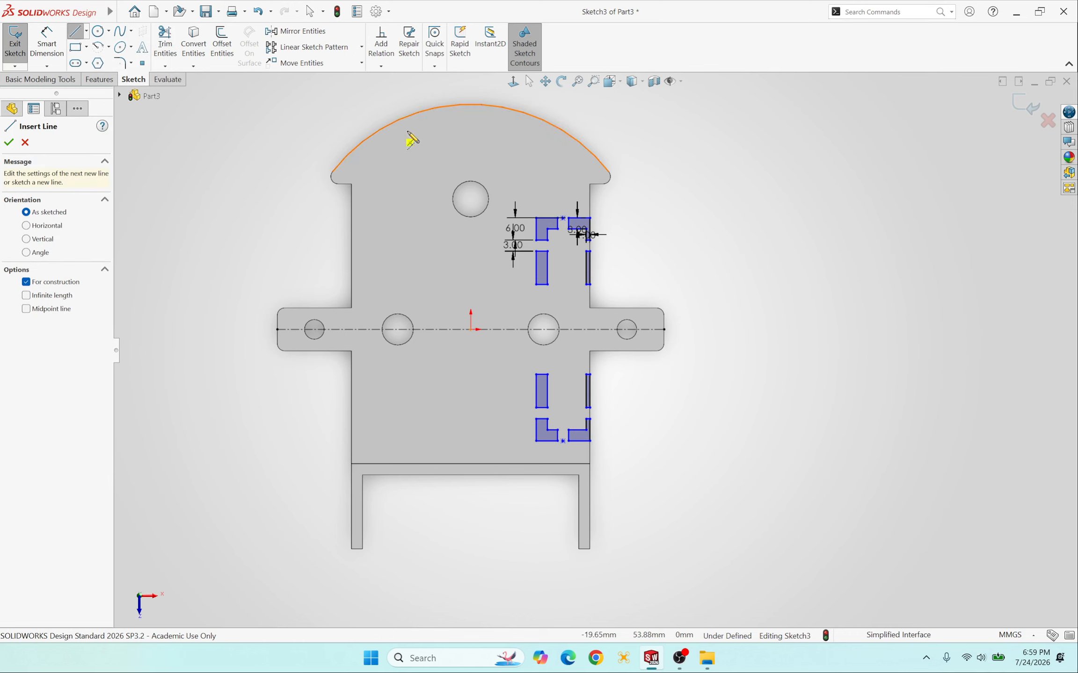
click(470, 329)
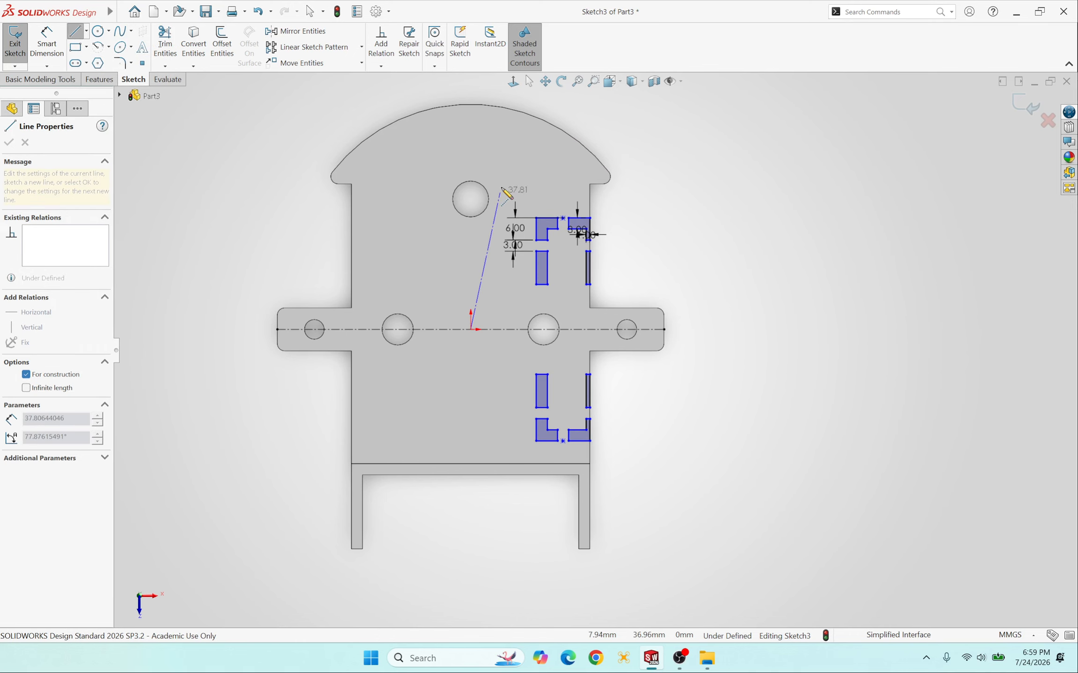
click(471, 93)
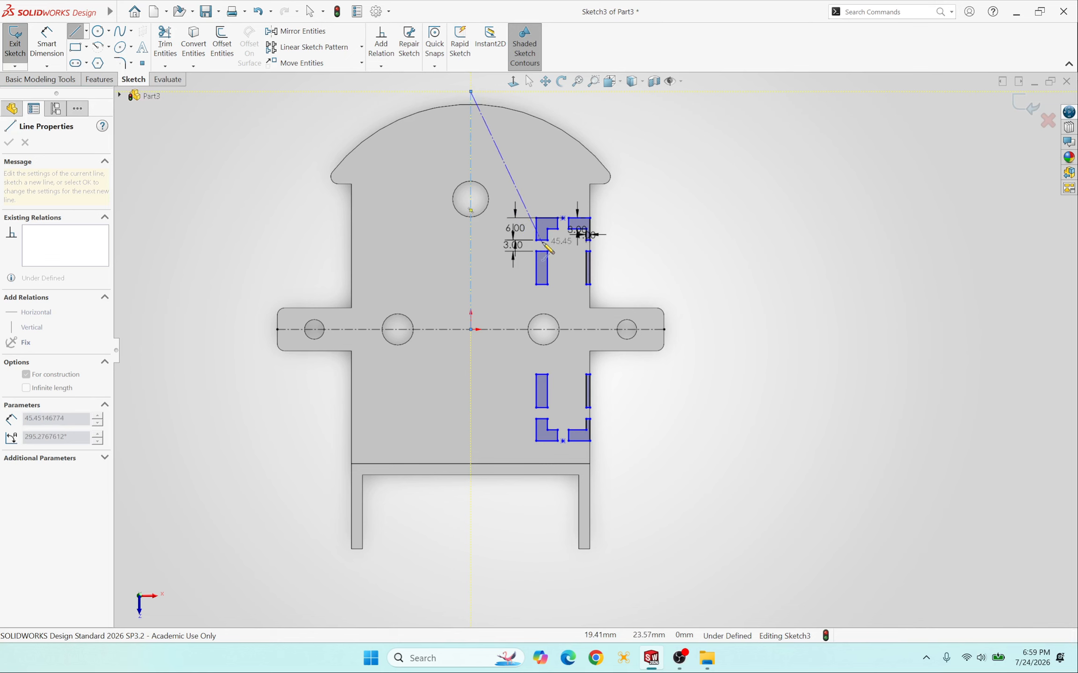
key(Escape)
scroll(513, 298, down, 3)
scroll(505, 305, up, 2)
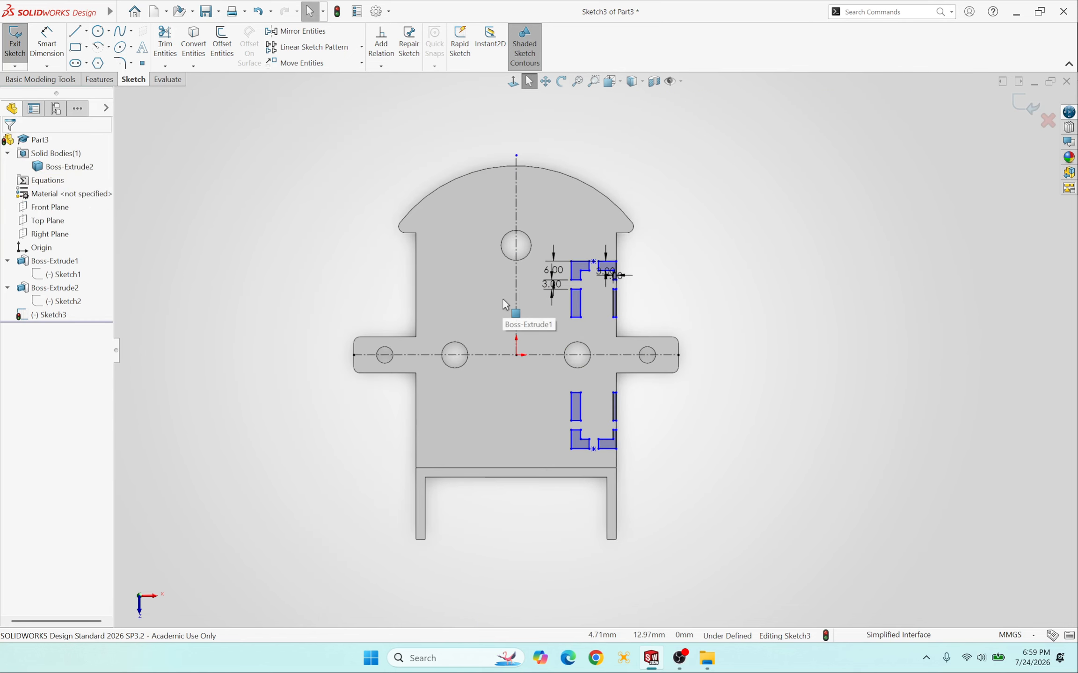
Step: Mirror all L-shaped and rectangular profiles about the vertical centerline, keeping the originals
scroll(535, 289, down, 2)
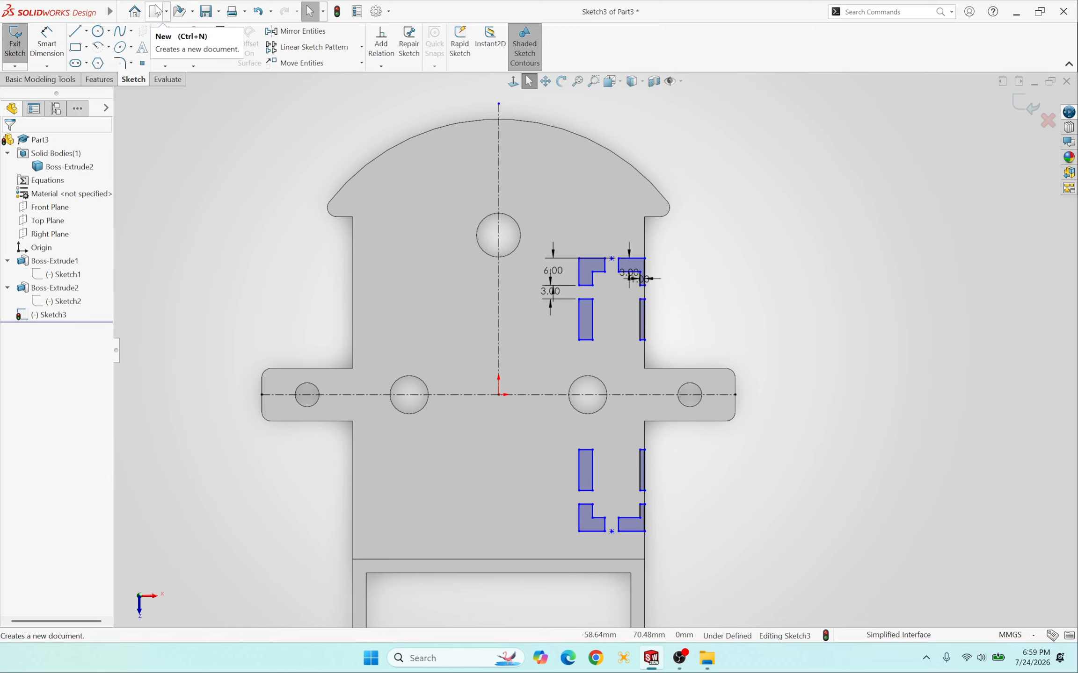
click(301, 32)
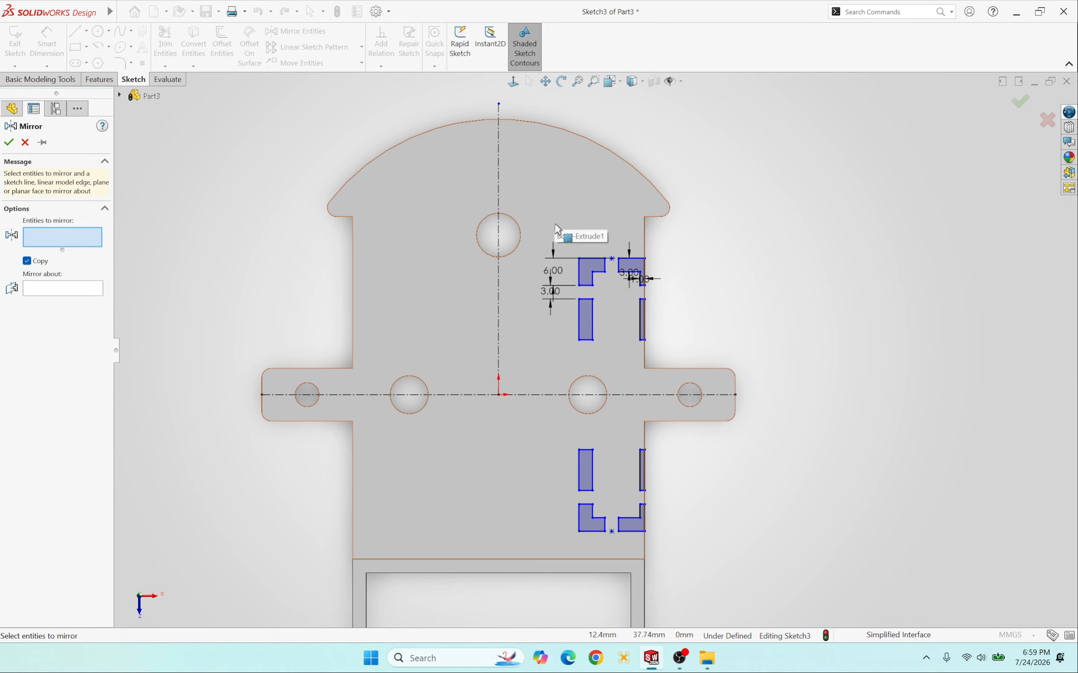
drag(557, 224, 680, 365)
mouse_move(556, 435)
mouse_down()
mouse_move(668, 508)
mouse_move(702, 555)
mouse_up()
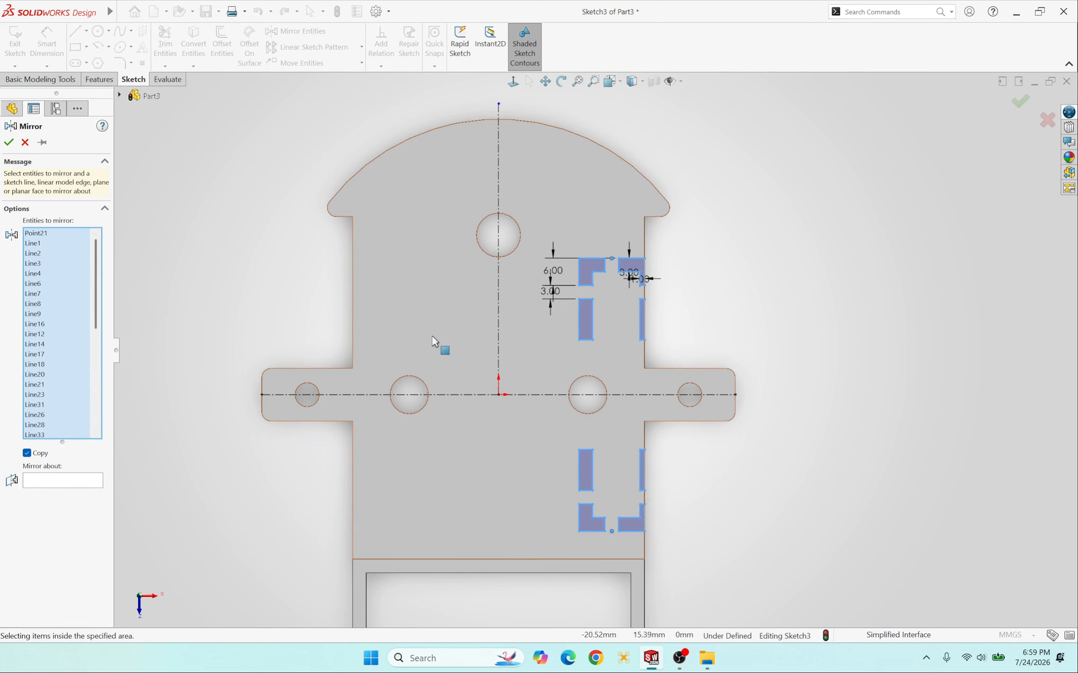
click(87, 486)
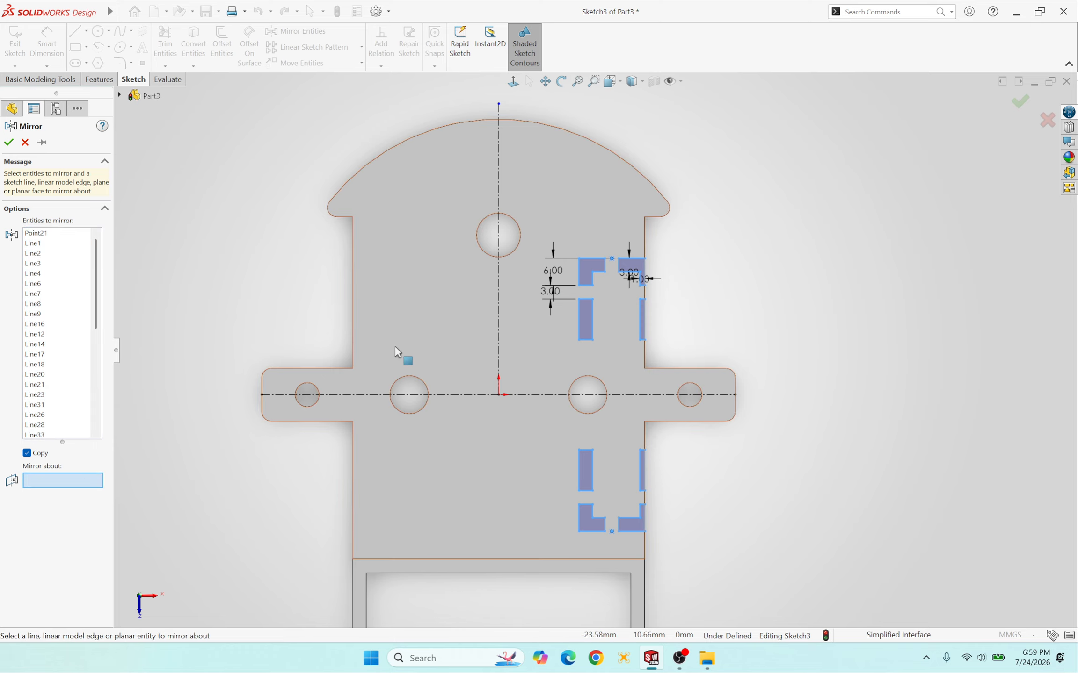
click(499, 316)
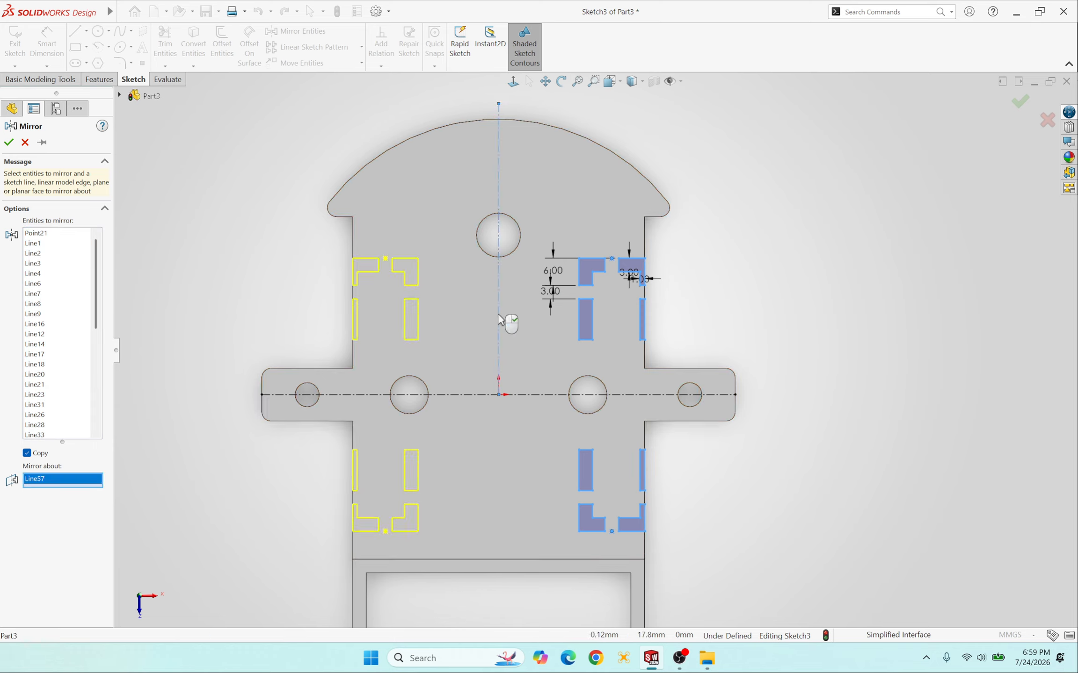
click(8, 142)
scroll(711, 411, up, 3)
scroll(671, 390, down, 3)
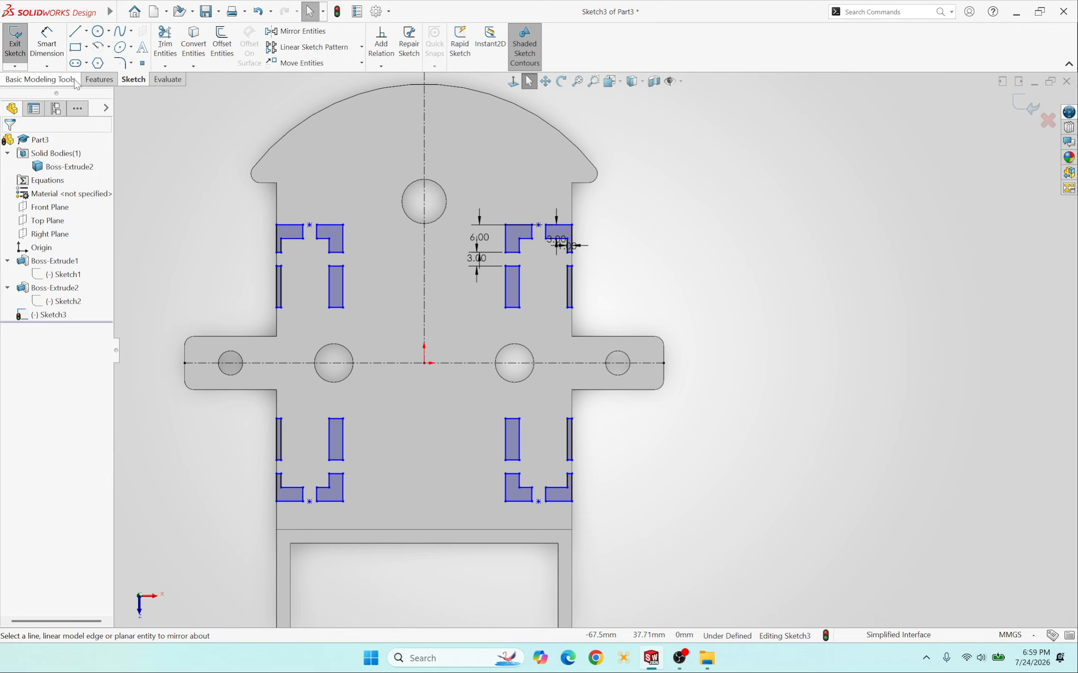
Step: Extrude all the L-shaped and rectangular profiles 20 mm upward from the plate's top face as a blind boss with merged result
click(96, 80)
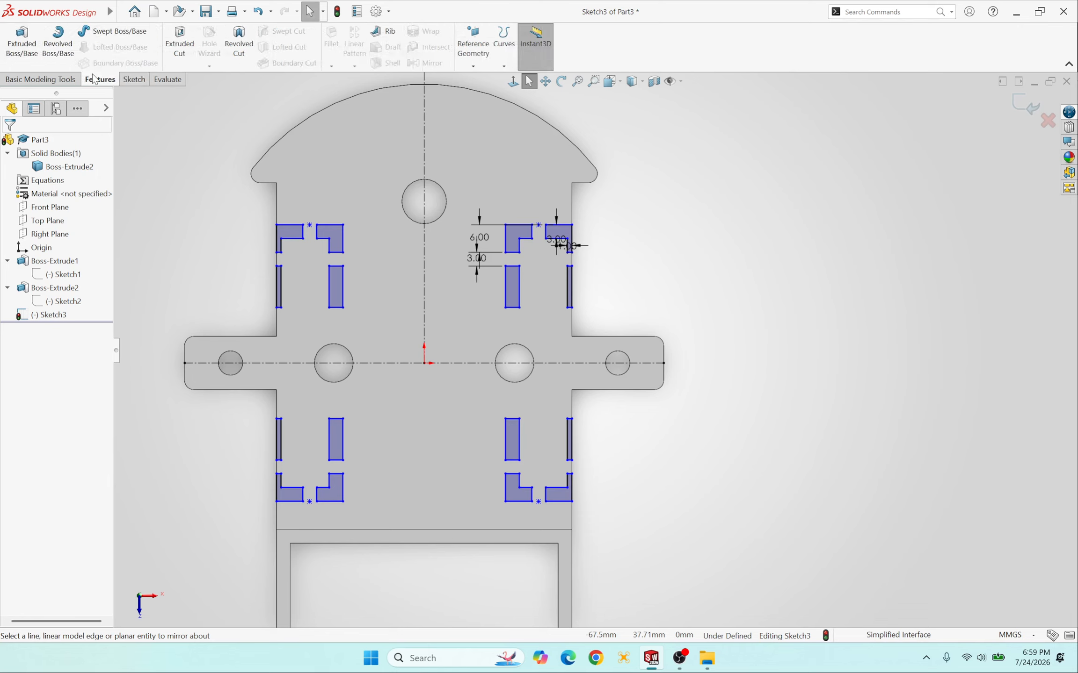
click(30, 45)
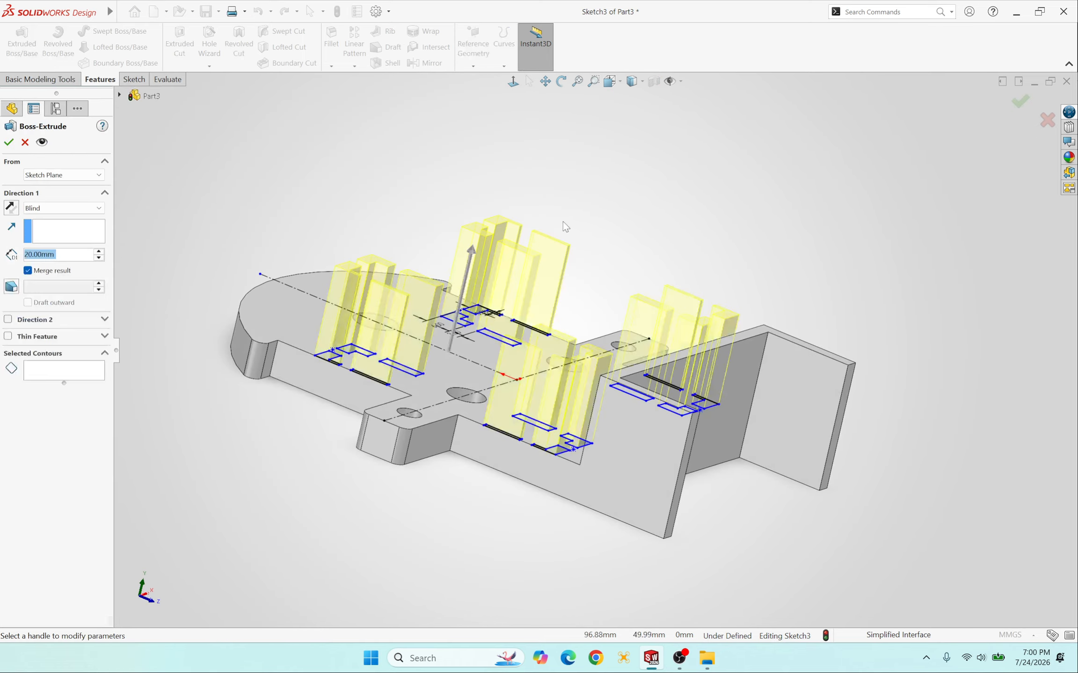
middle_drag(432, 308, 464, 258)
middle_drag(412, 249, 307, 273)
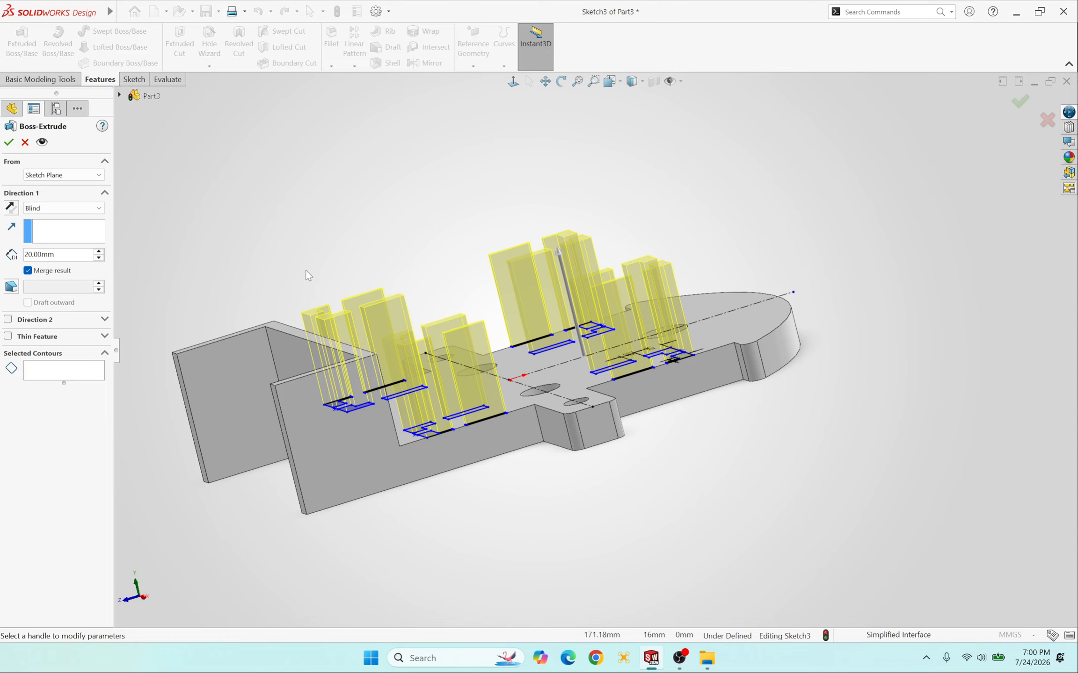
click(9, 141)
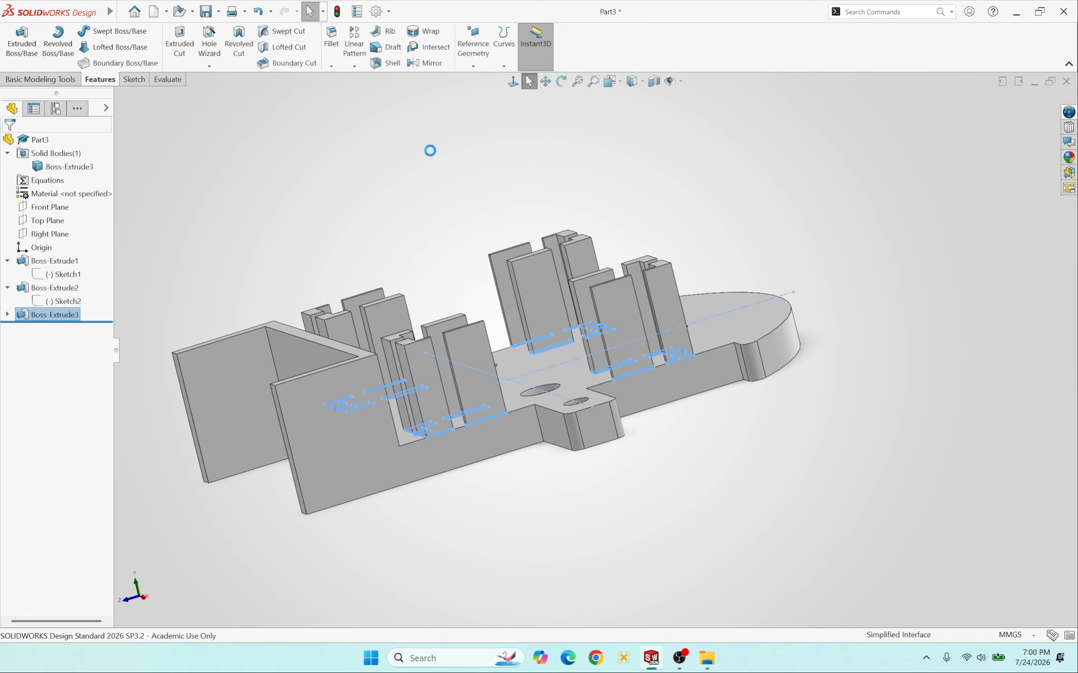
middle_drag(430, 150, 500, 296)
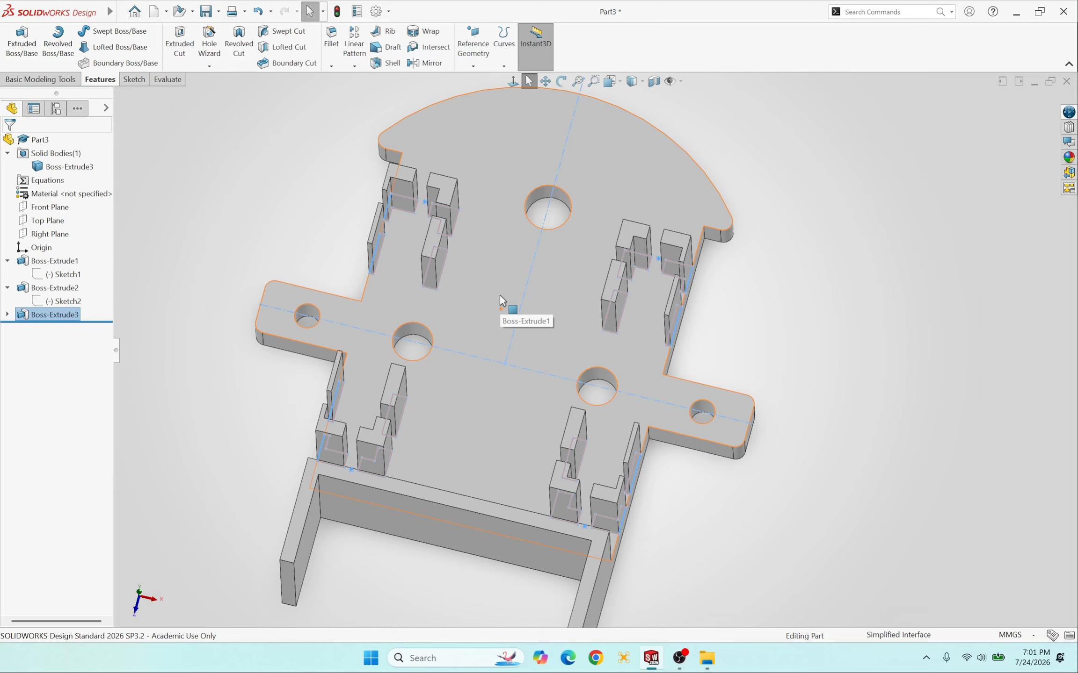
key(Escape)
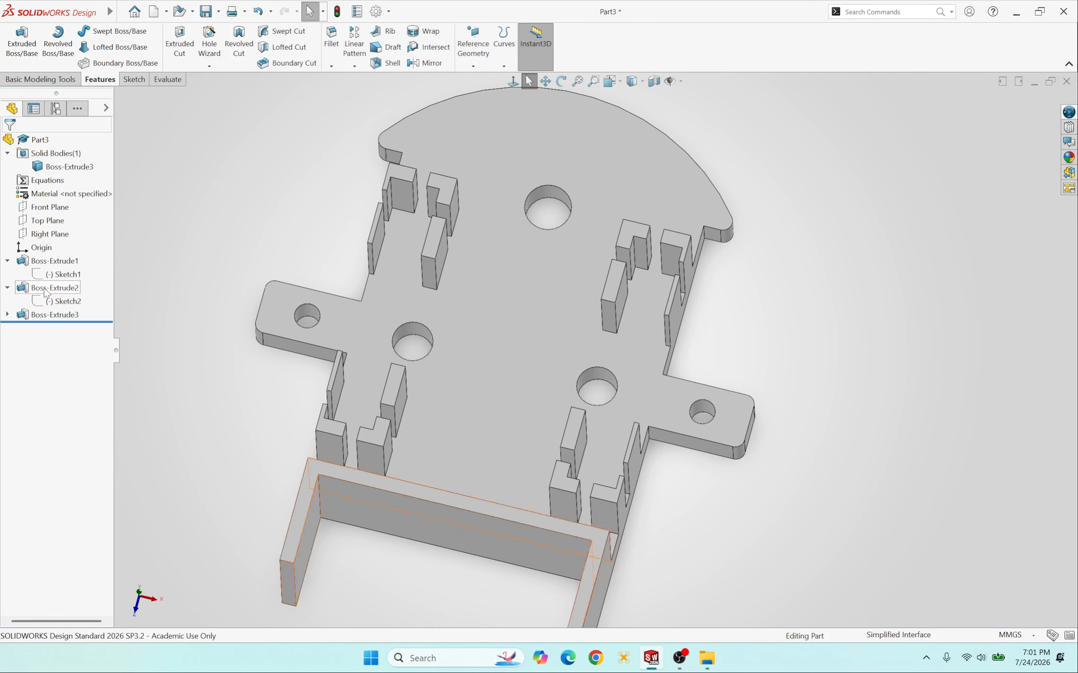
Step: Reopen the upright blocks' sketch for editing, and undo the extrusion and the mirroring about the vertical centerline
click(7, 315)
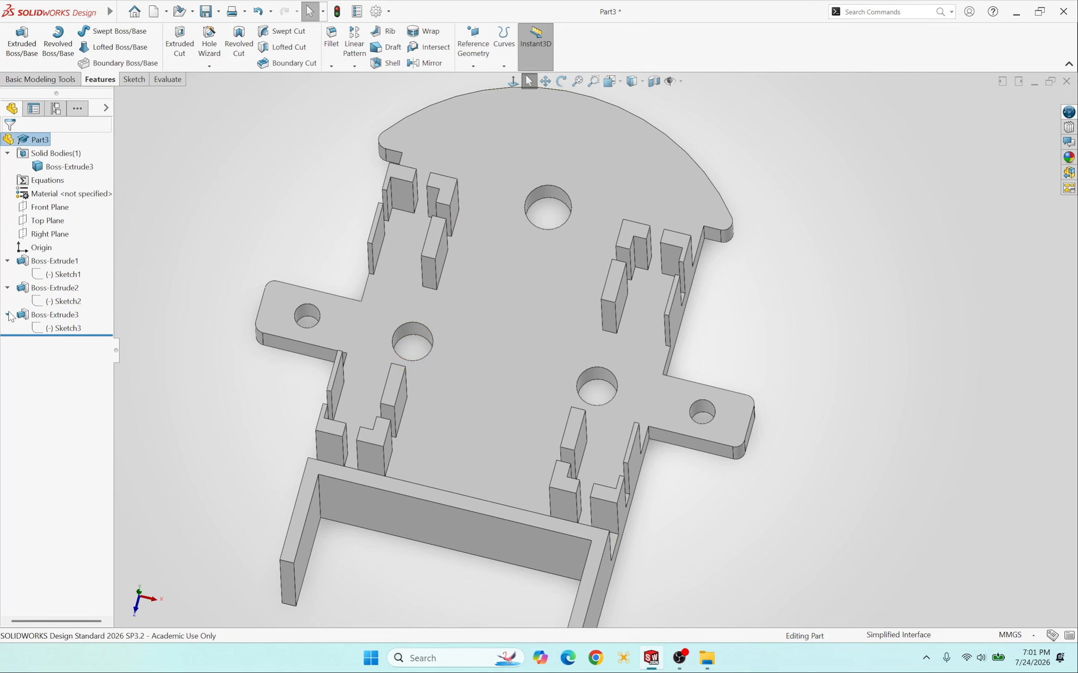
click(53, 329)
click(62, 299)
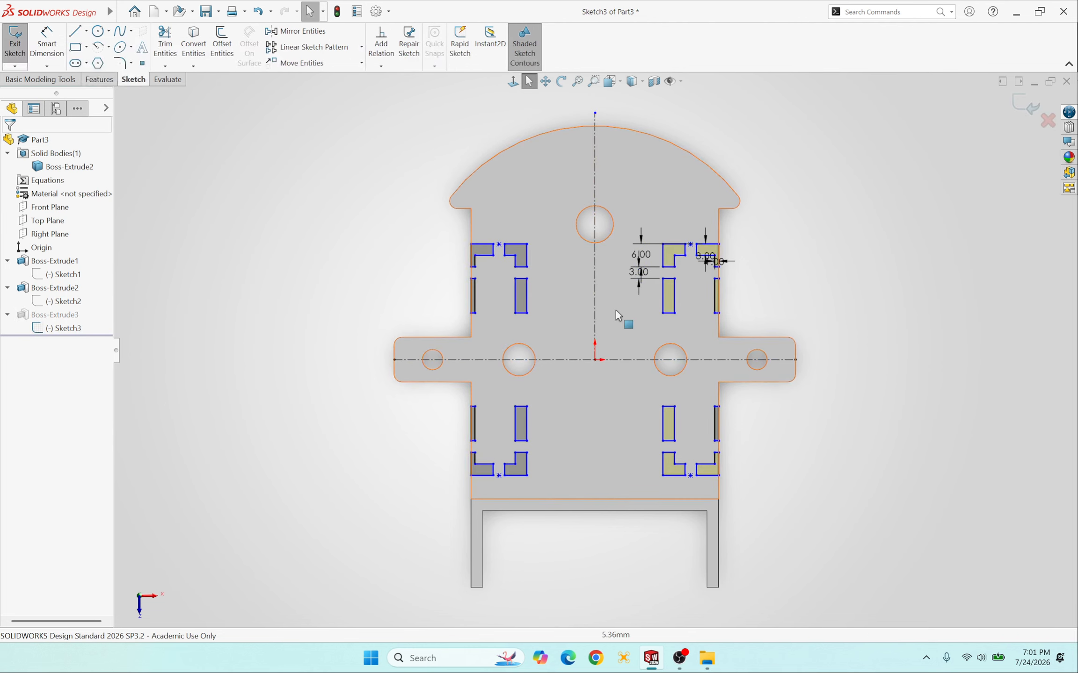
click(258, 12)
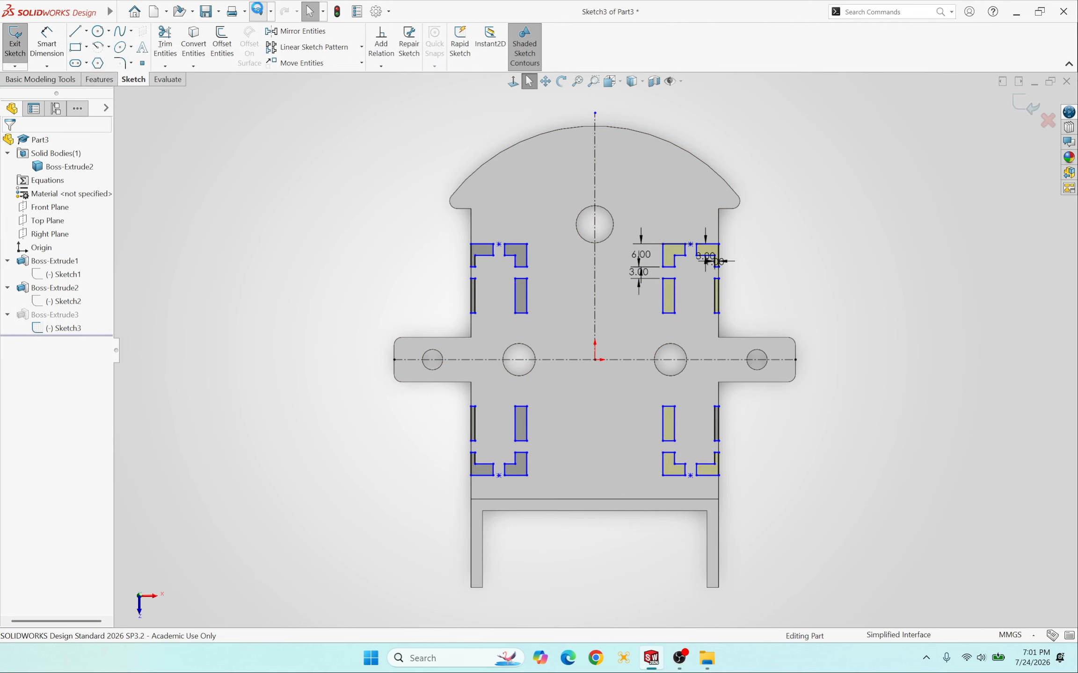
click(257, 11)
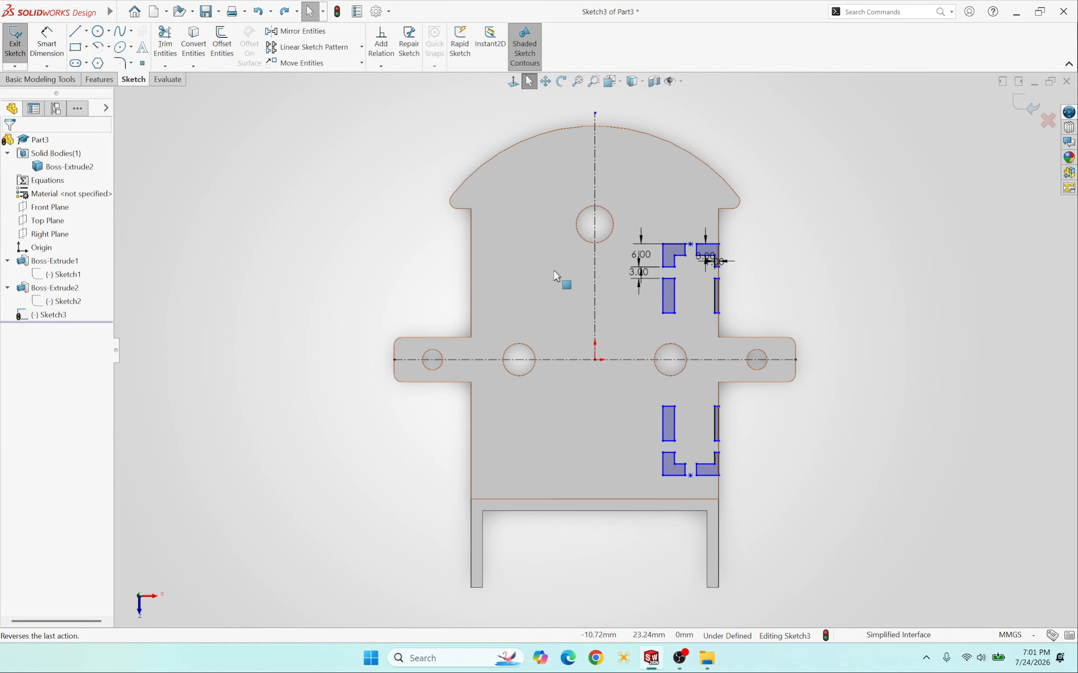
scroll(684, 453, down, 3)
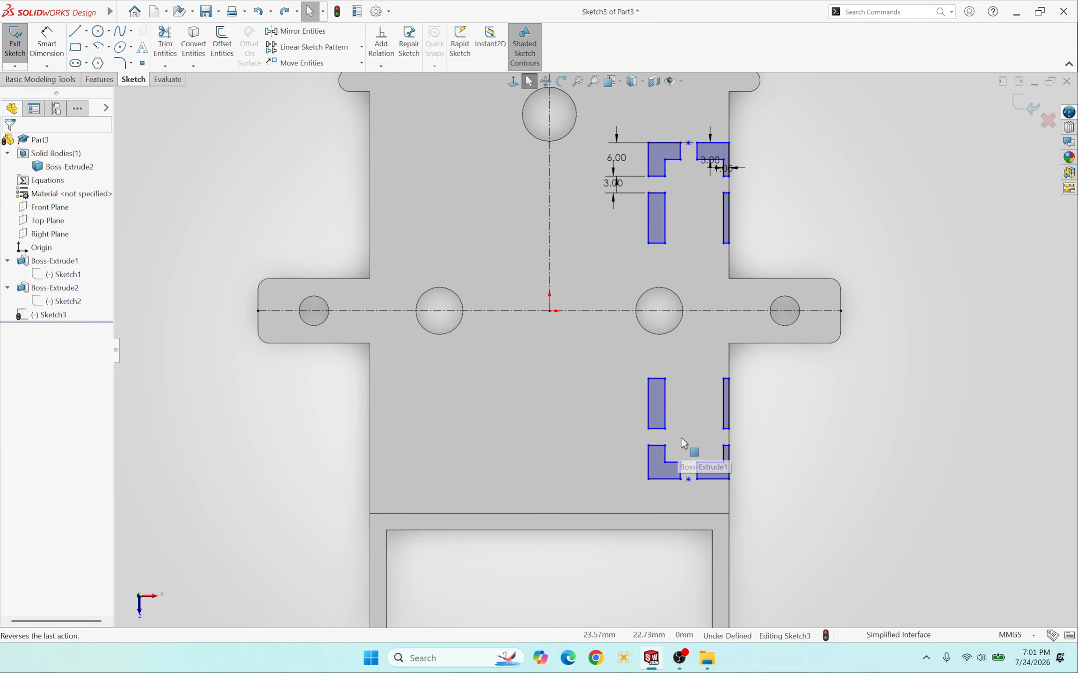
scroll(677, 438, up, 2)
scroll(682, 440, down, 2)
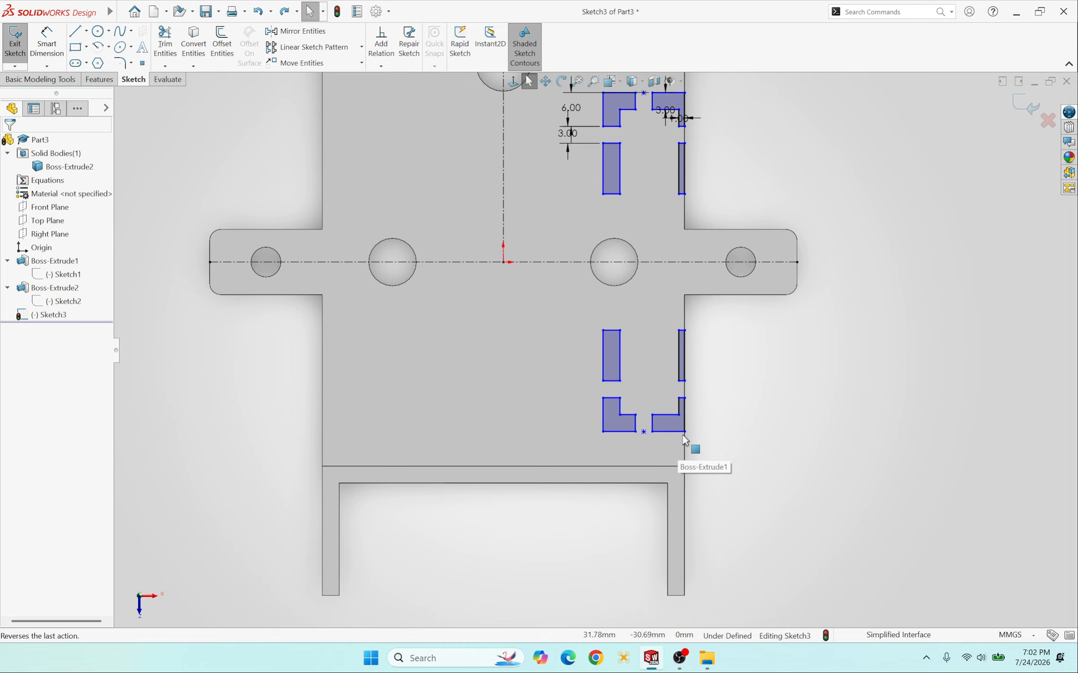
scroll(621, 356, up, 3)
scroll(613, 337, down, 3)
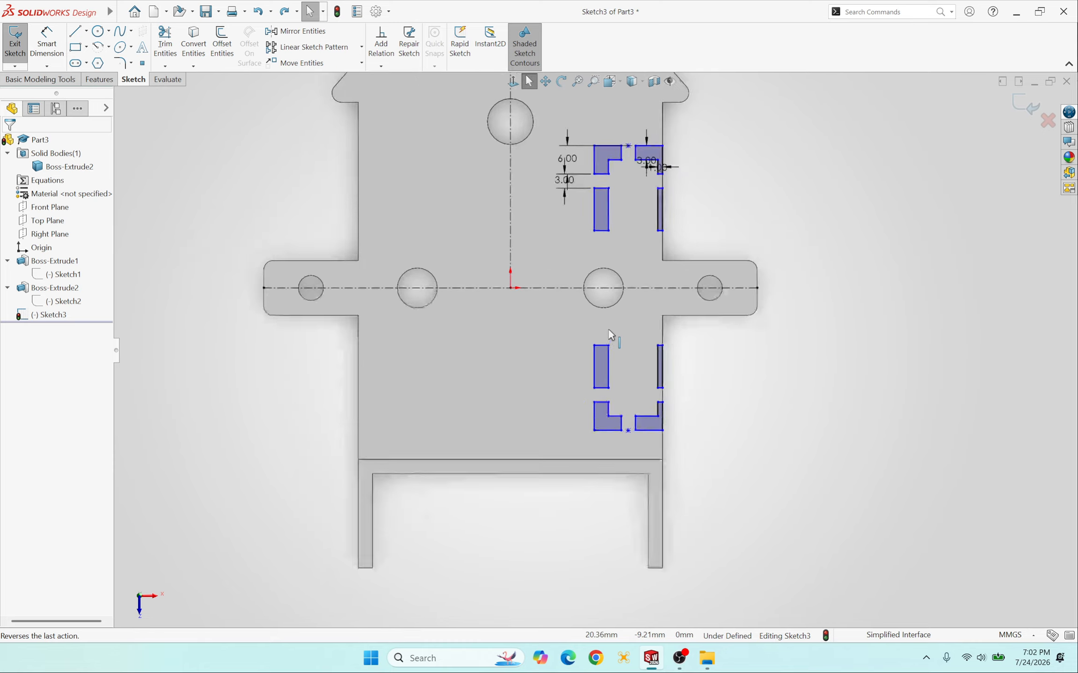
scroll(607, 331, up, 3)
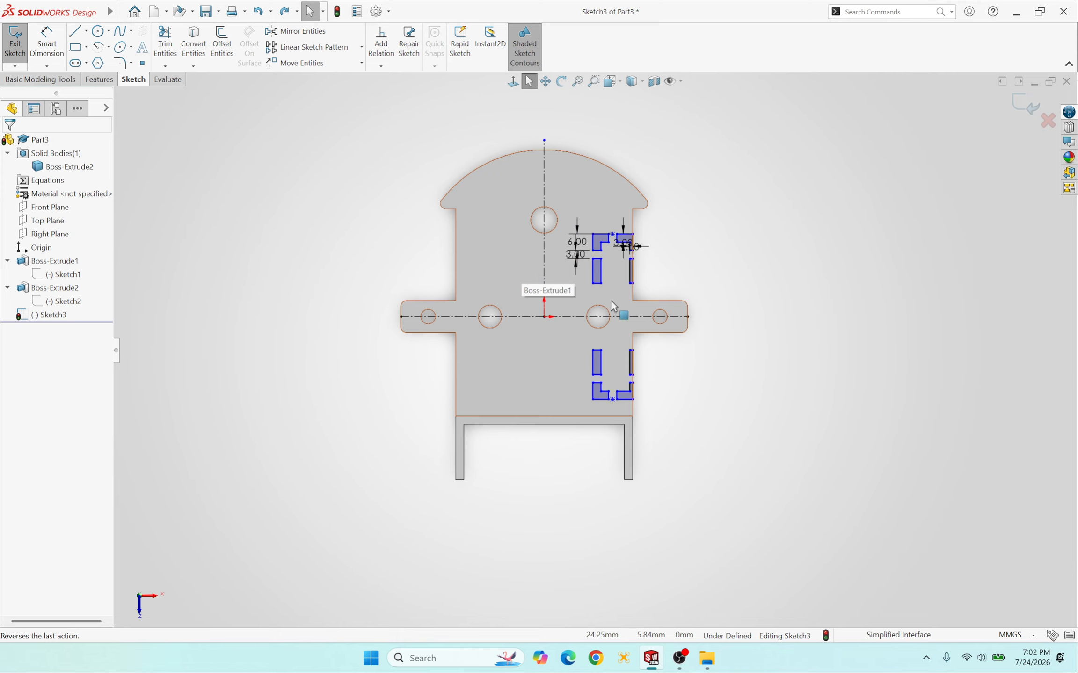
scroll(587, 382, down, 4)
scroll(590, 382, down, 1)
scroll(597, 367, up, 3)
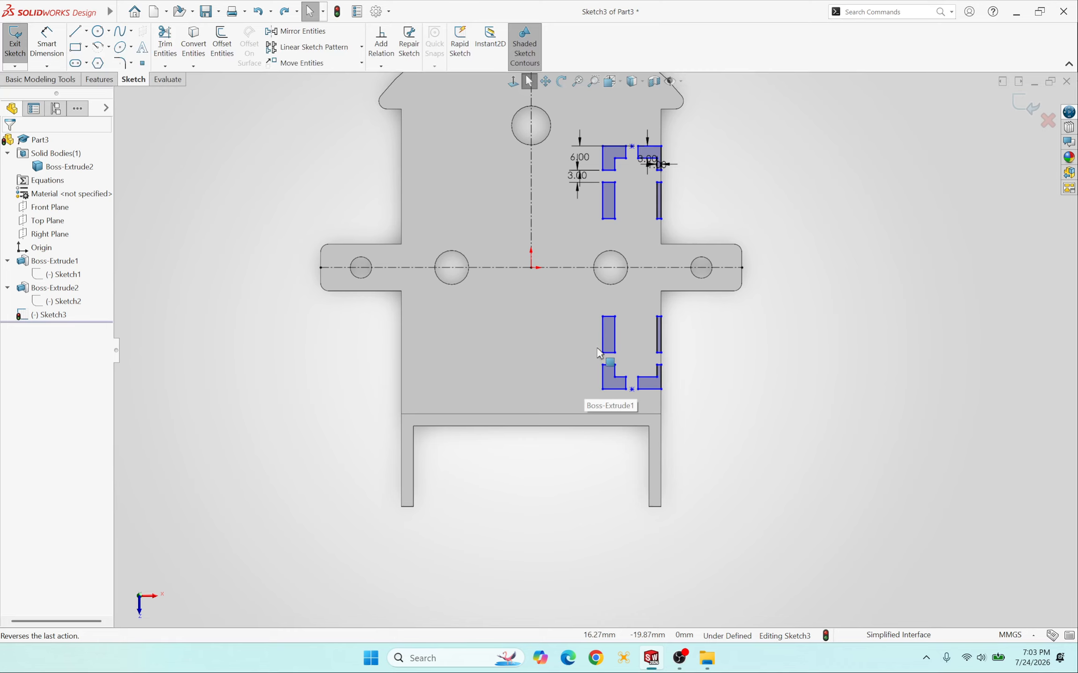
scroll(598, 352, up, 1)
scroll(595, 349, down, 2)
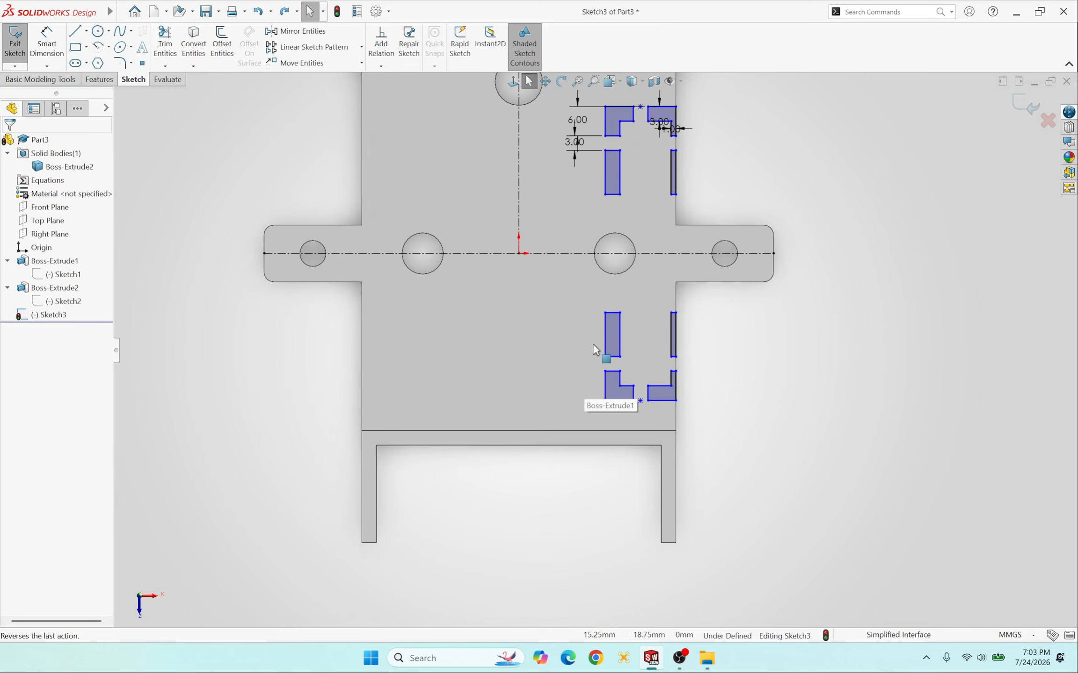
scroll(595, 350, up, 2)
scroll(592, 346, down, 3)
scroll(613, 271, up, 2)
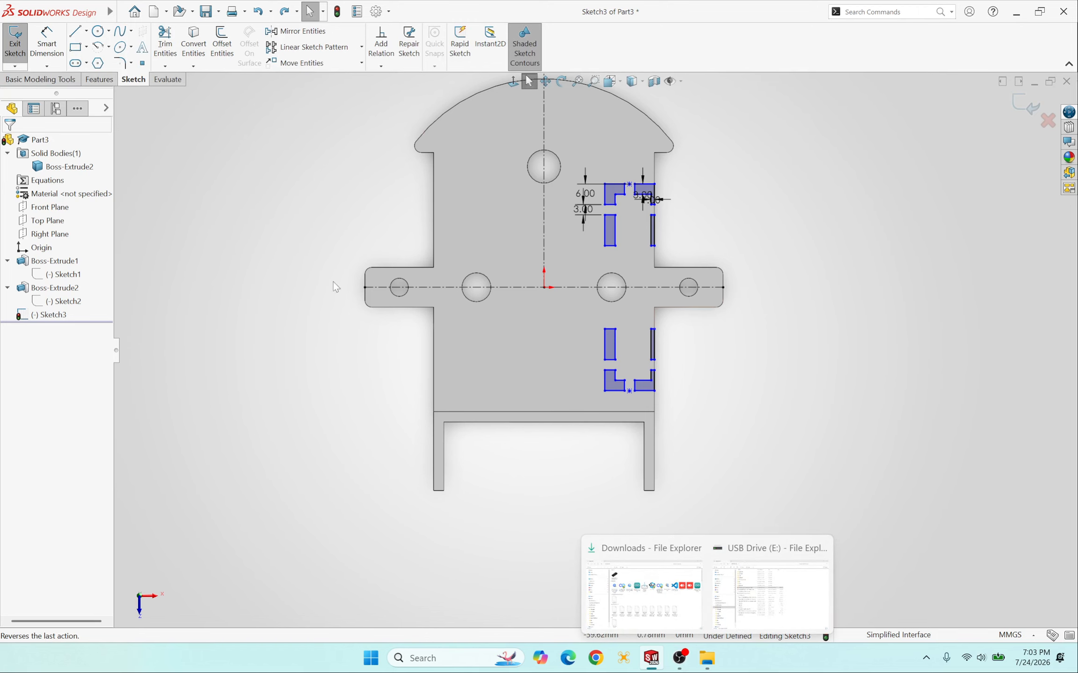
Step: Create a new part and start a sketch on its Top Plane
click(134, 11)
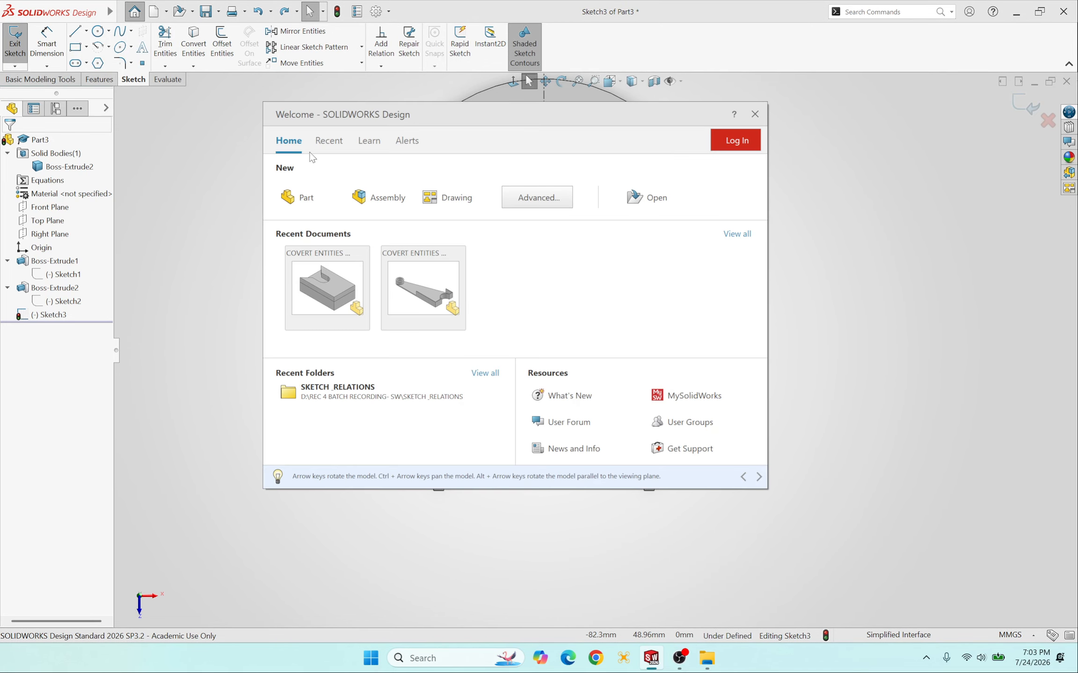
click(306, 198)
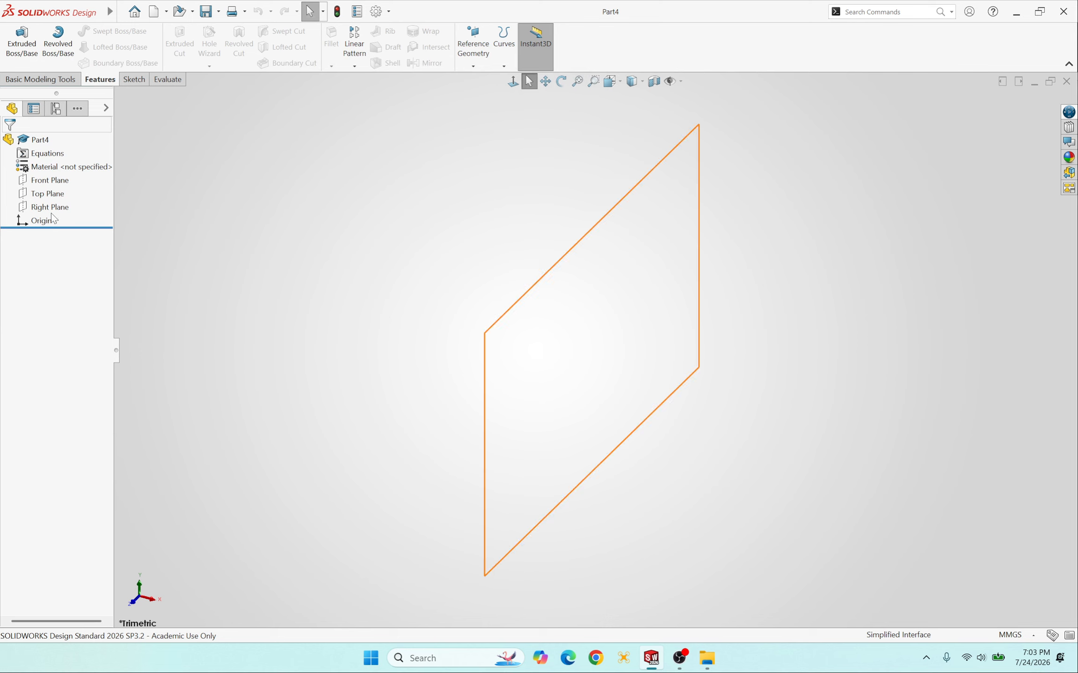
click(47, 193)
click(64, 174)
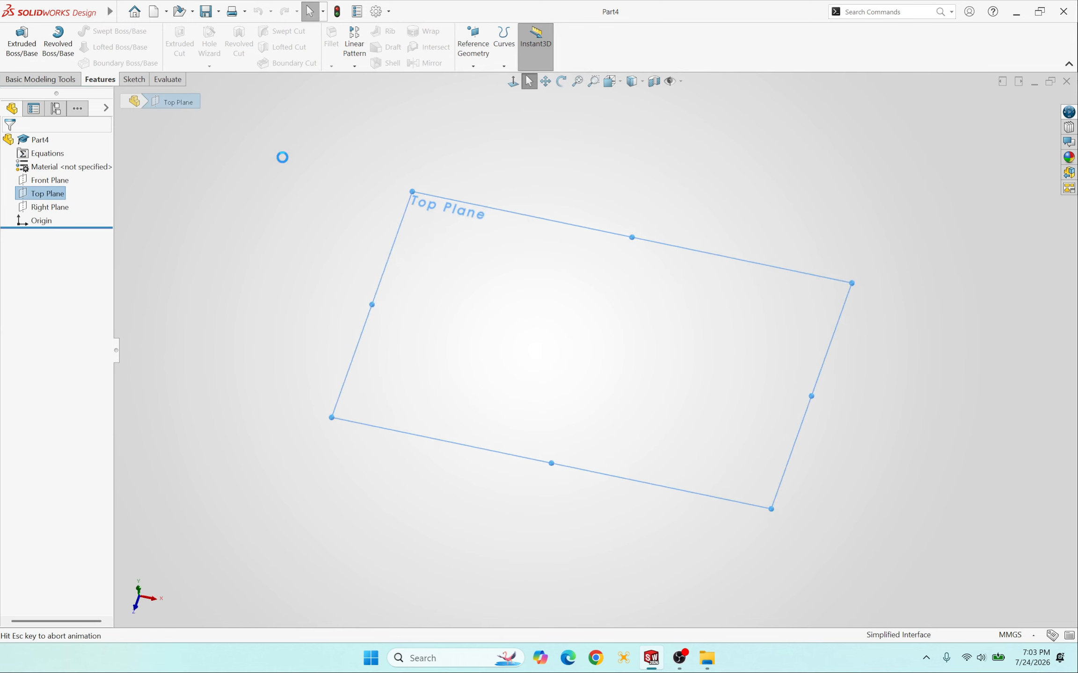
Step: Switch to Part3 and copy the upper group of L-shaped and rectangular profiles from its open sketch
click(651, 659)
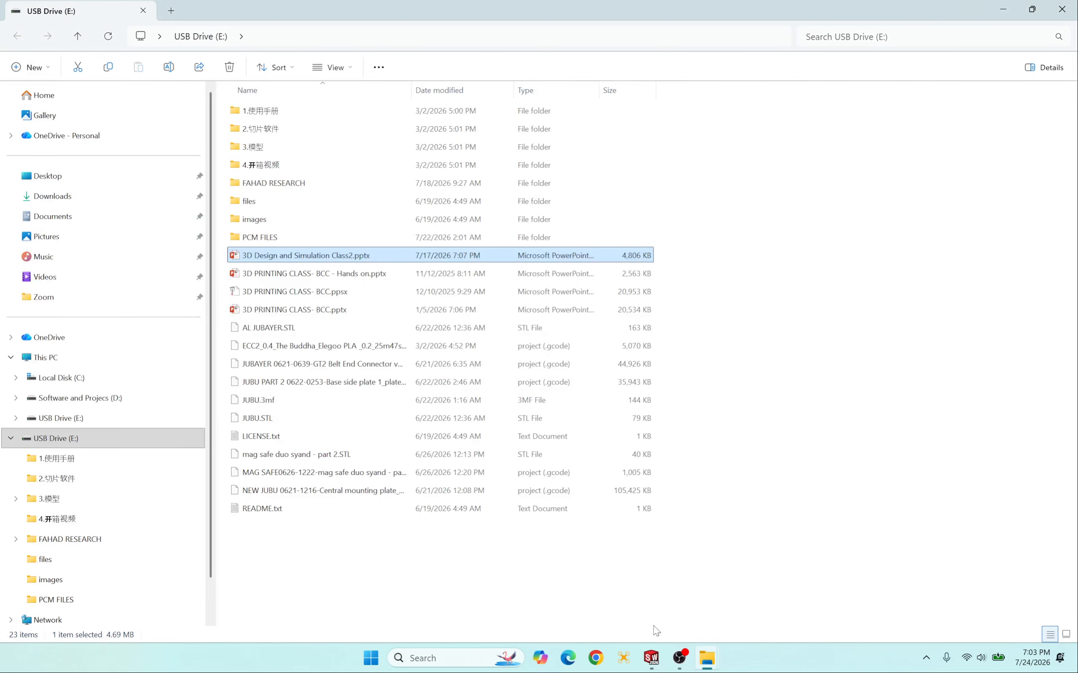
click(652, 658)
mouse_move(656, 660)
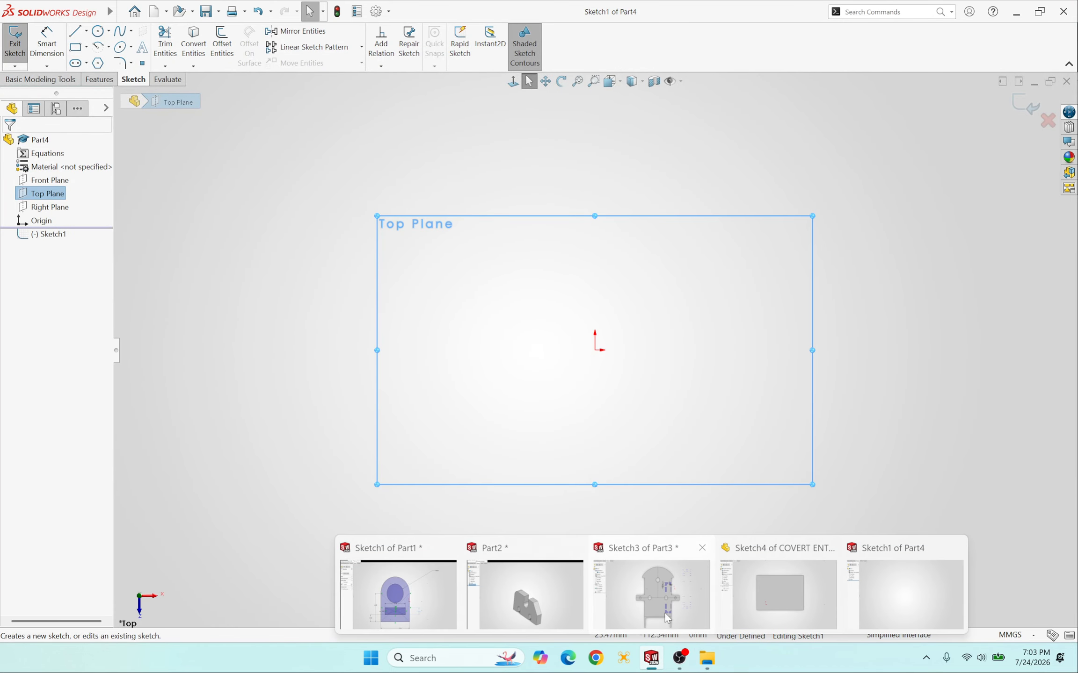
click(648, 590)
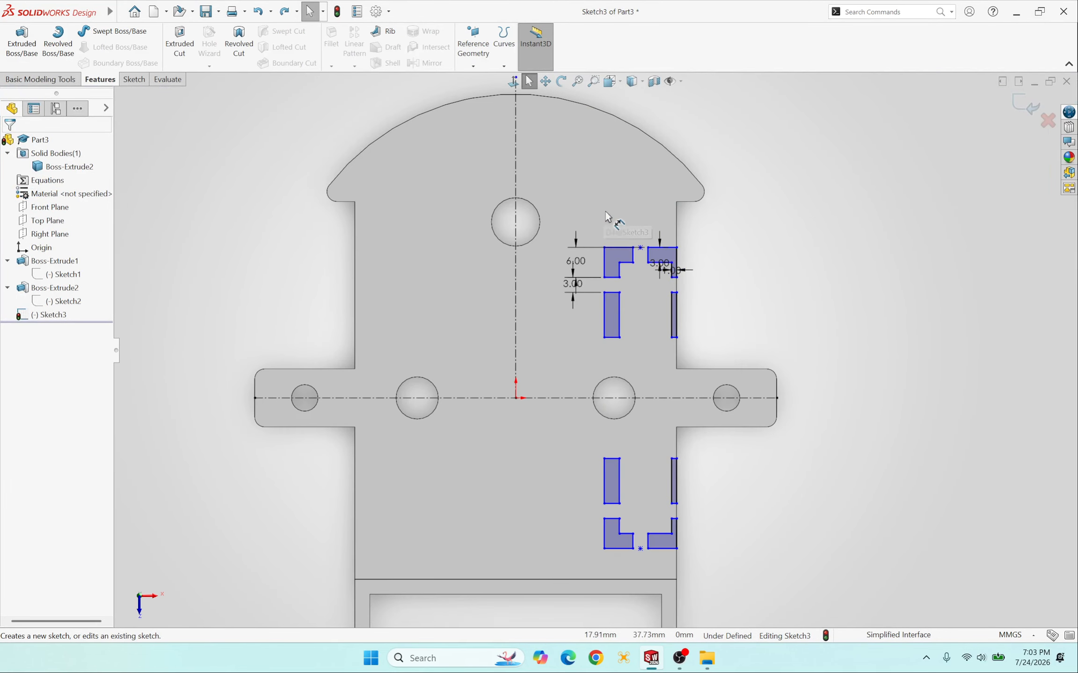
scroll(604, 207, down, 1)
drag(568, 207, 727, 398)
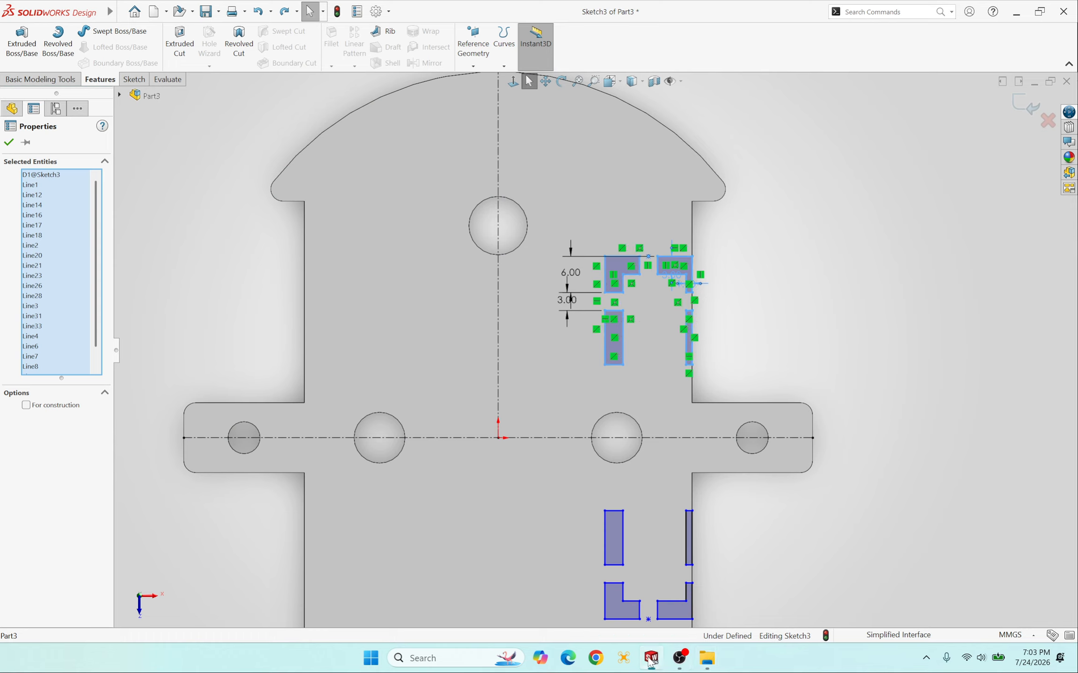
mouse_move(654, 666)
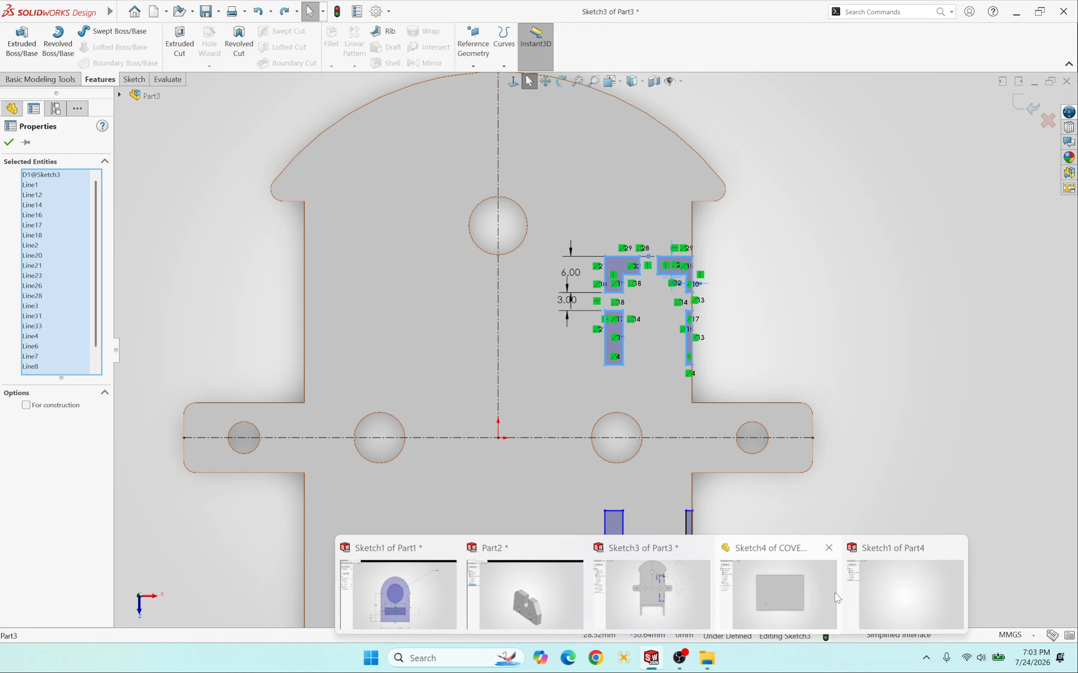
Step: Switch back to Part4 and paste the copied profiles into its Top Plane sketch around the origin
click(889, 585)
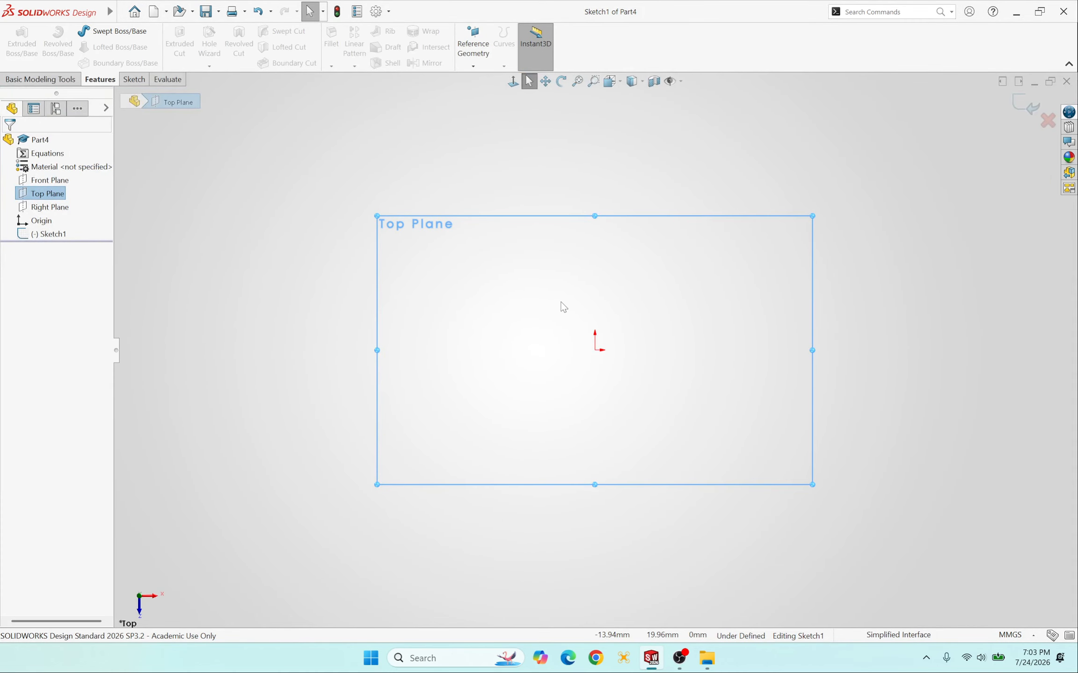
key(ctrl+v)
scroll(612, 370, down, 4)
scroll(599, 372, up, 3)
scroll(580, 376, down, 5)
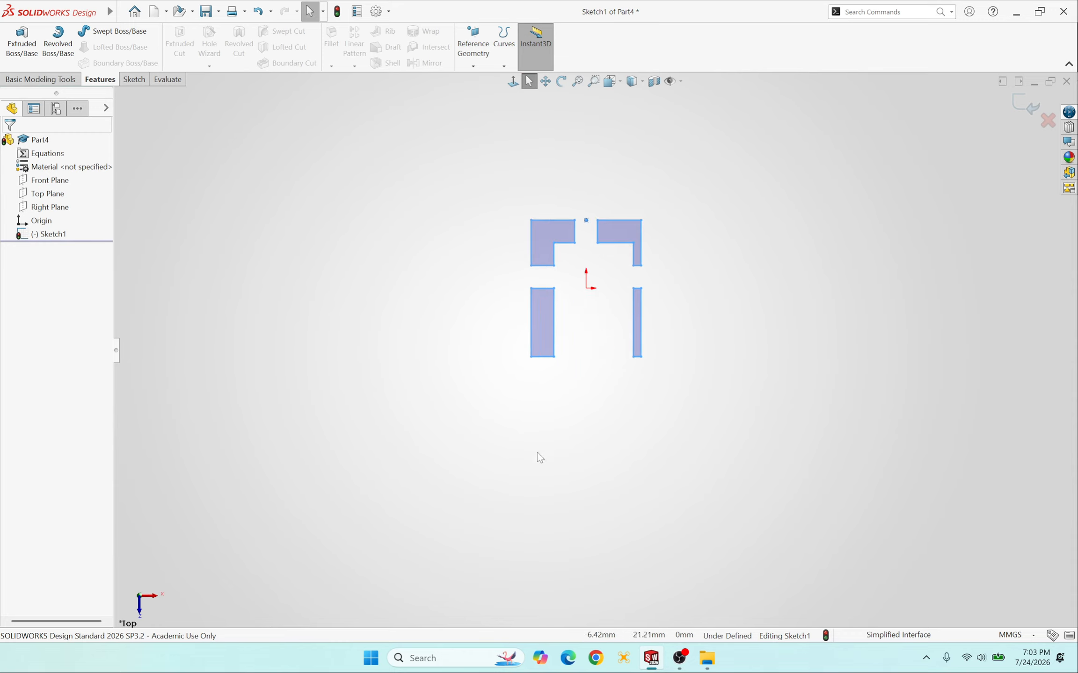
scroll(540, 526, up, 3)
scroll(606, 520, down, 4)
scroll(679, 271, up, 4)
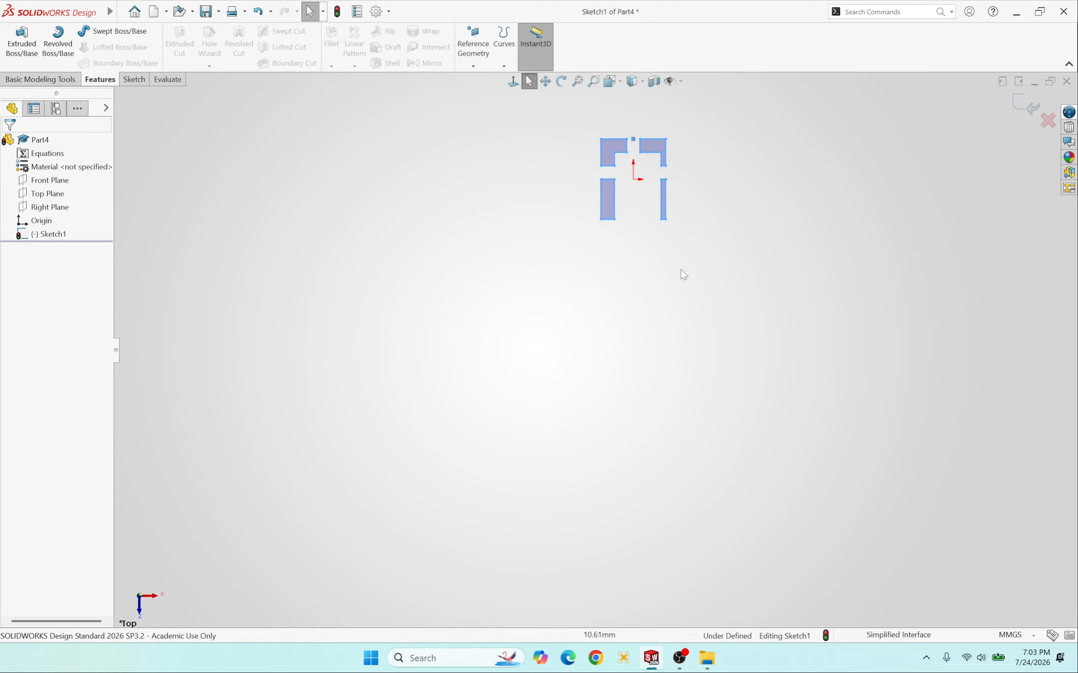
scroll(603, 192, down, 2)
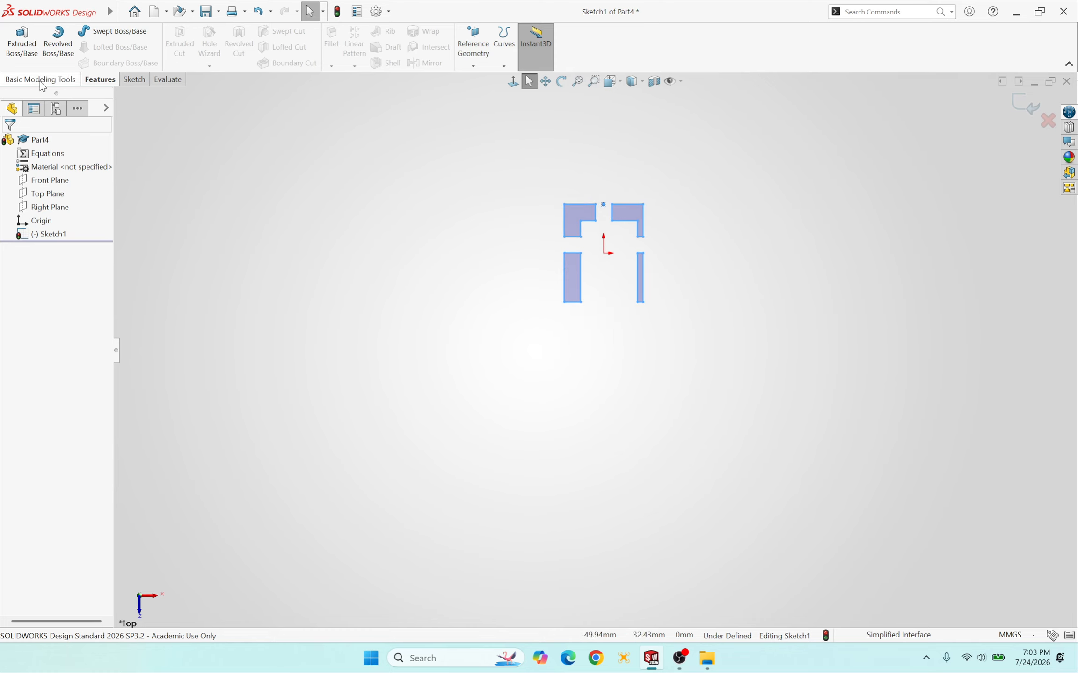
Step: Set up a linear sketch pattern of the pasted profiles along the X-axis with 2 instances spaced 40 mm
click(134, 80)
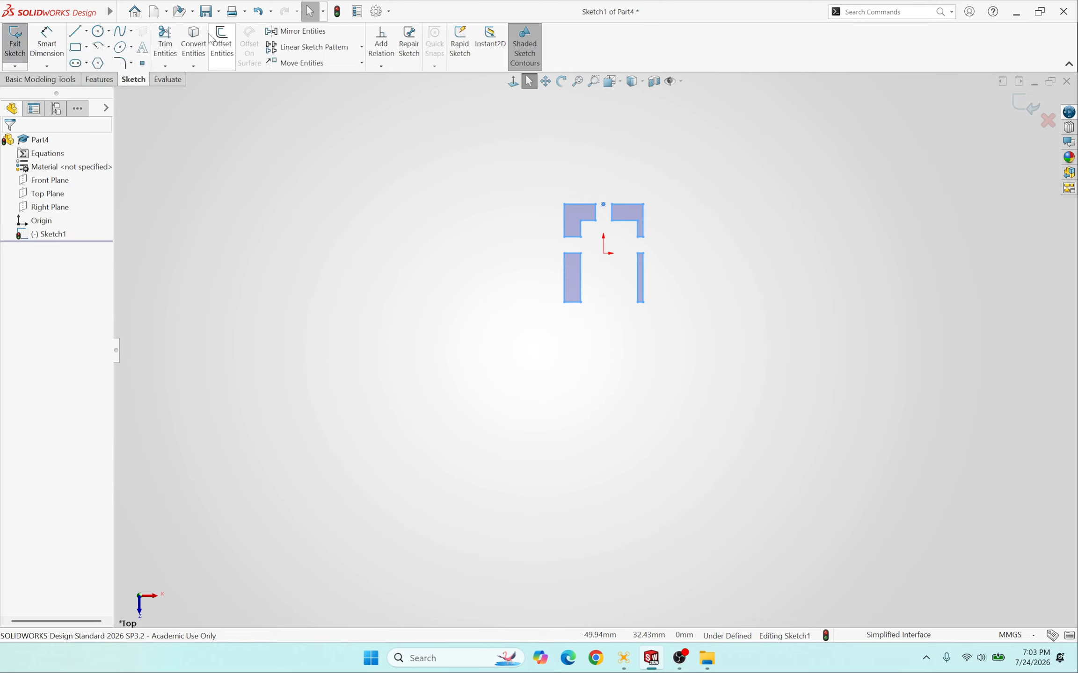
click(296, 47)
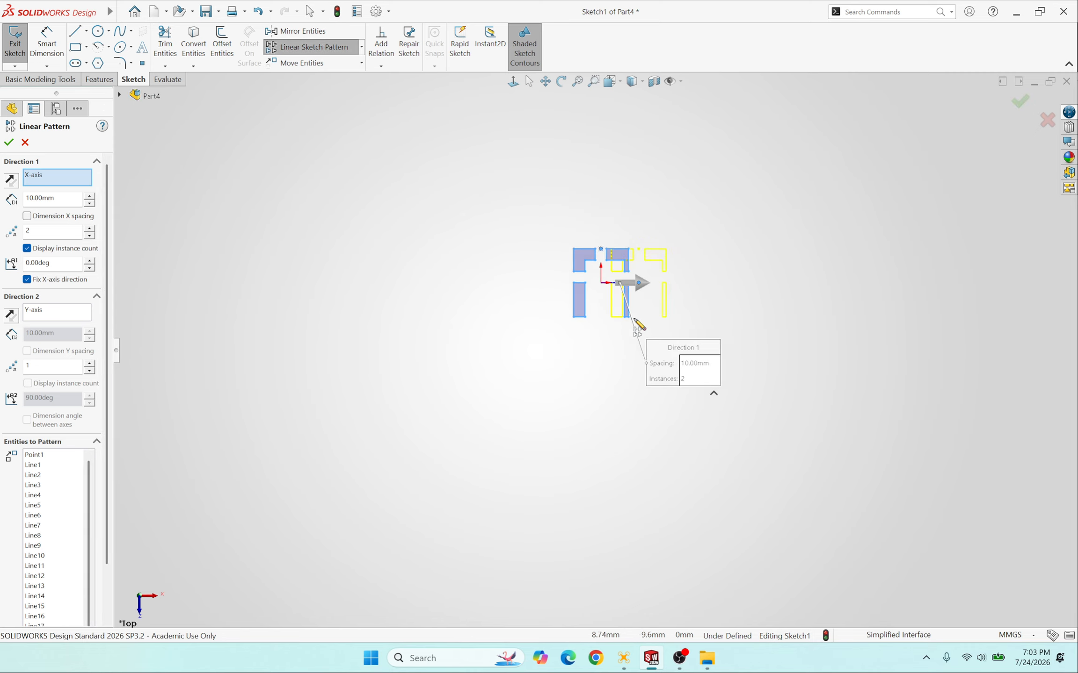
scroll(647, 286, down, 5)
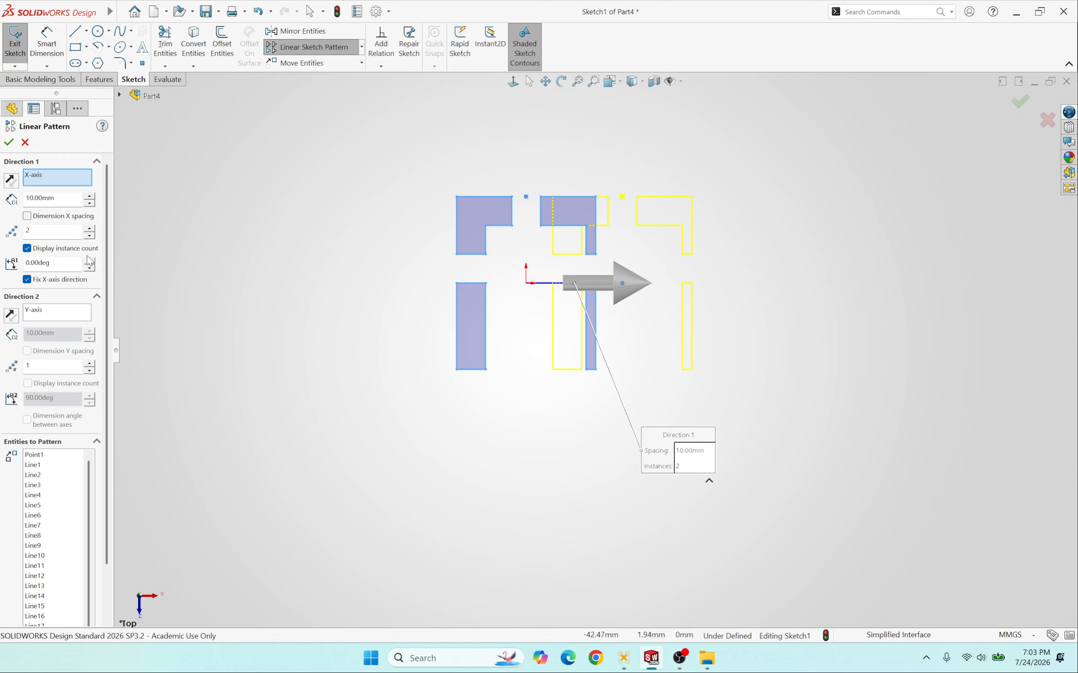
click(91, 197)
click(90, 197)
click(90, 197)
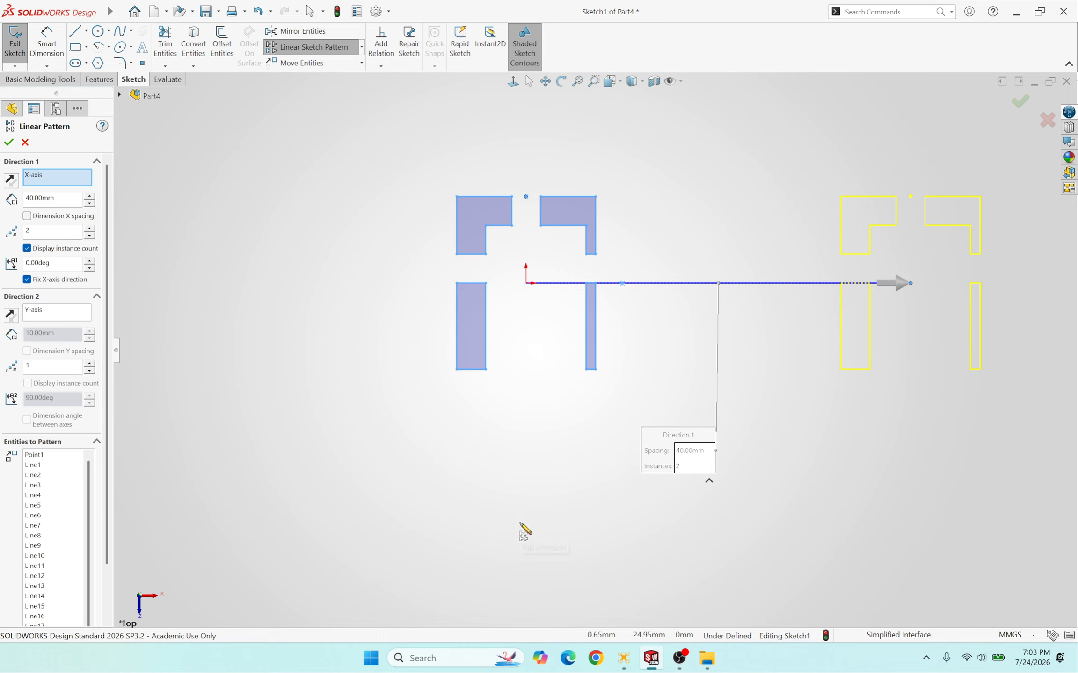
scroll(518, 491, up, 4)
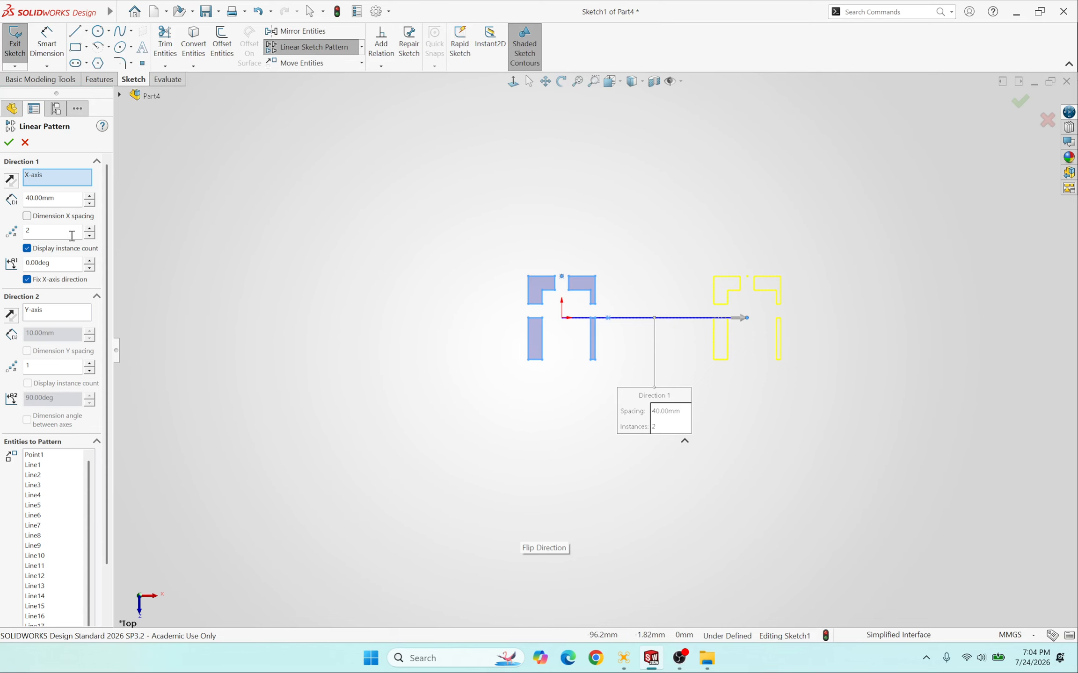
Step: Reduce the X-axis pattern to 1 instance and pattern the profiles along the wide rectangle's outer vertical edge with 2 instances spaced 50 mm
click(89, 235)
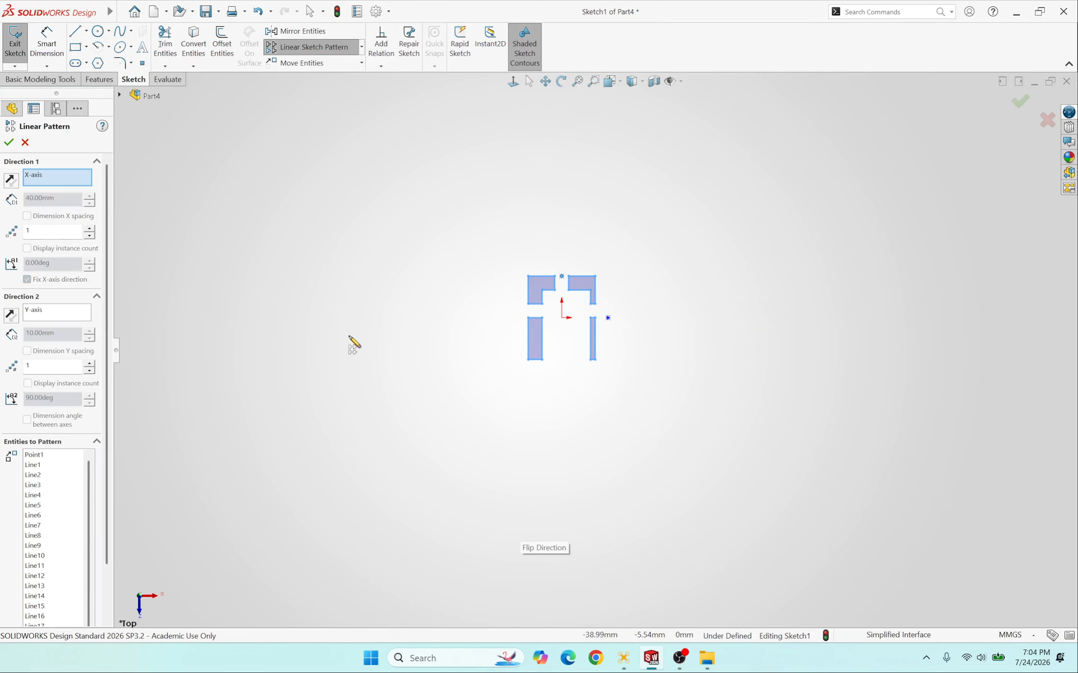
click(64, 314)
scroll(538, 341, down, 3)
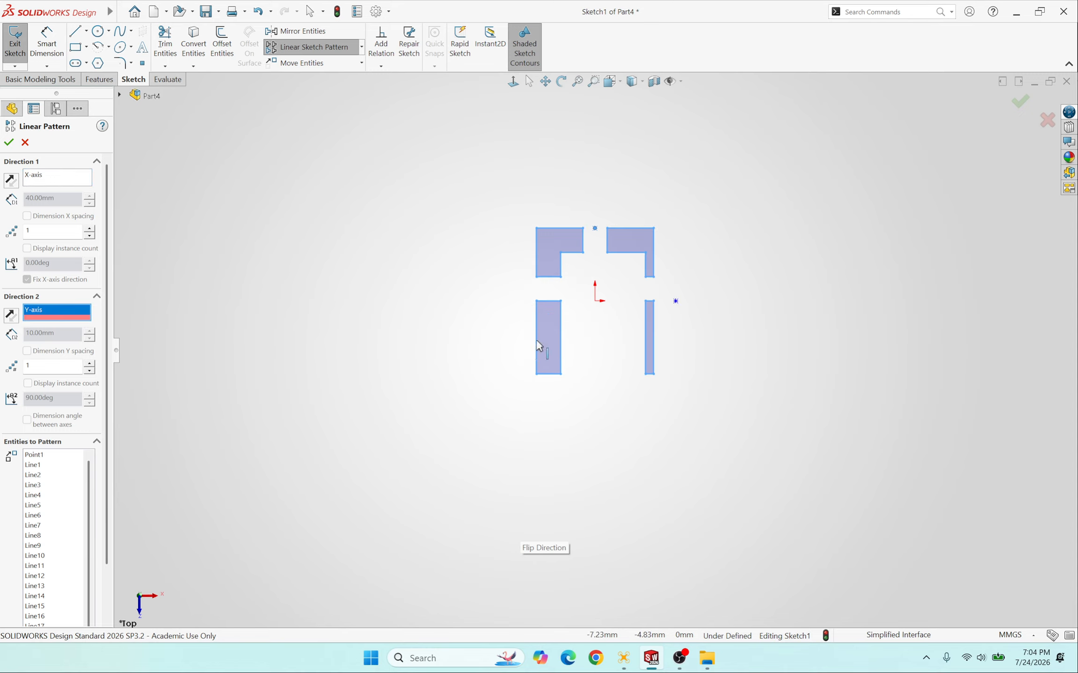
click(536, 339)
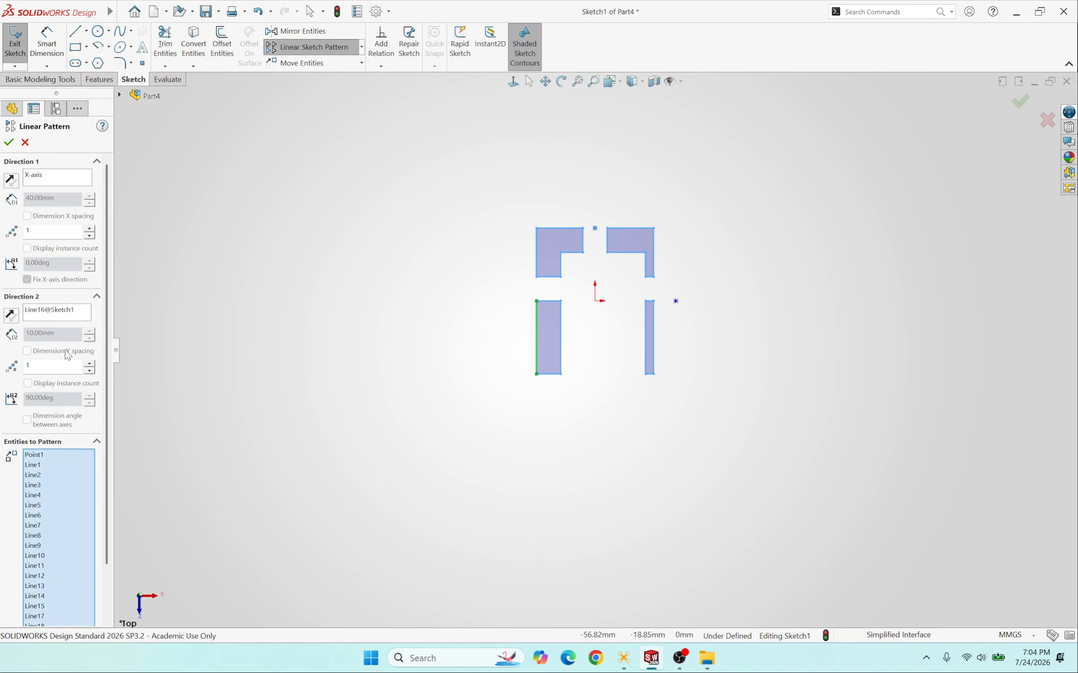
click(89, 364)
scroll(594, 351, up, 3)
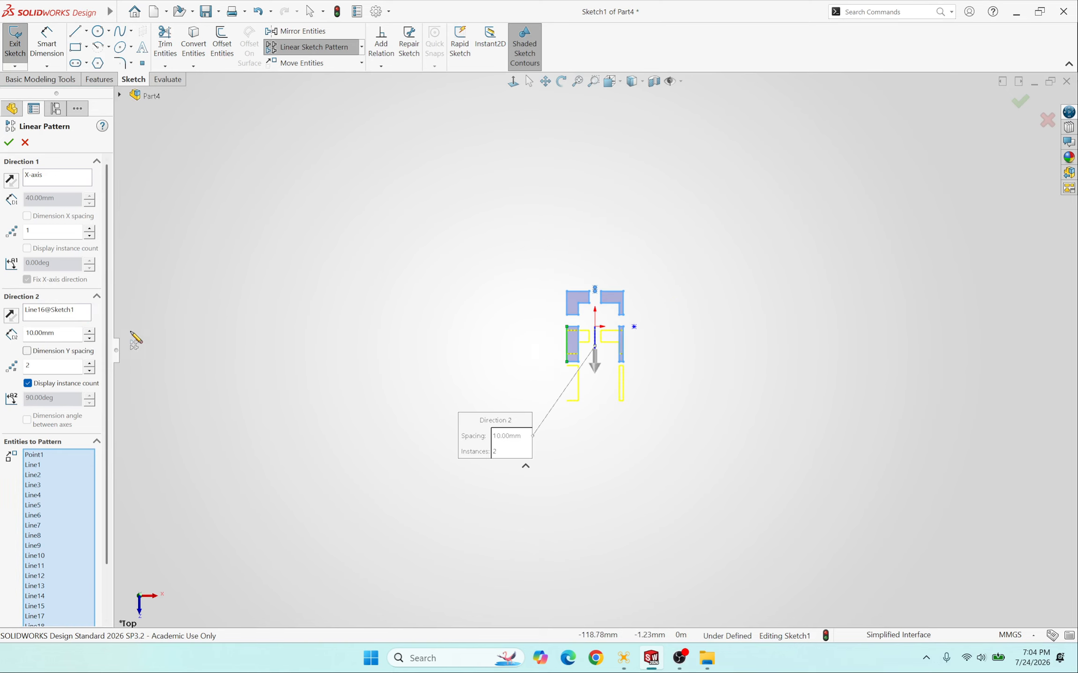
click(89, 331)
click(90, 331)
click(90, 332)
click(89, 331)
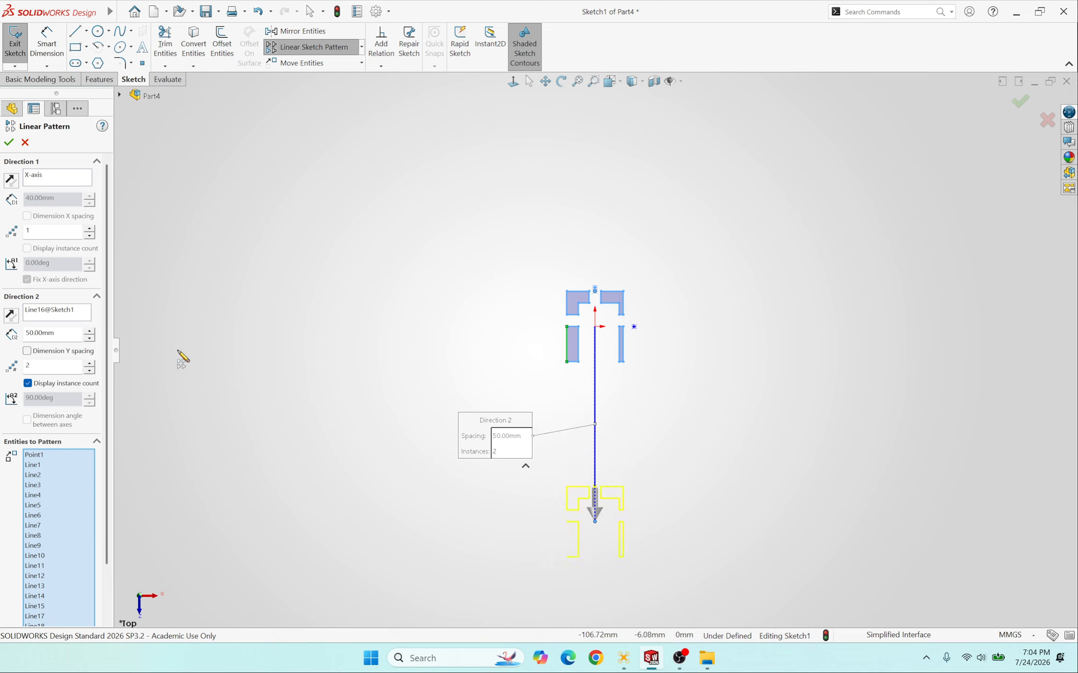
scroll(617, 533, down, 1)
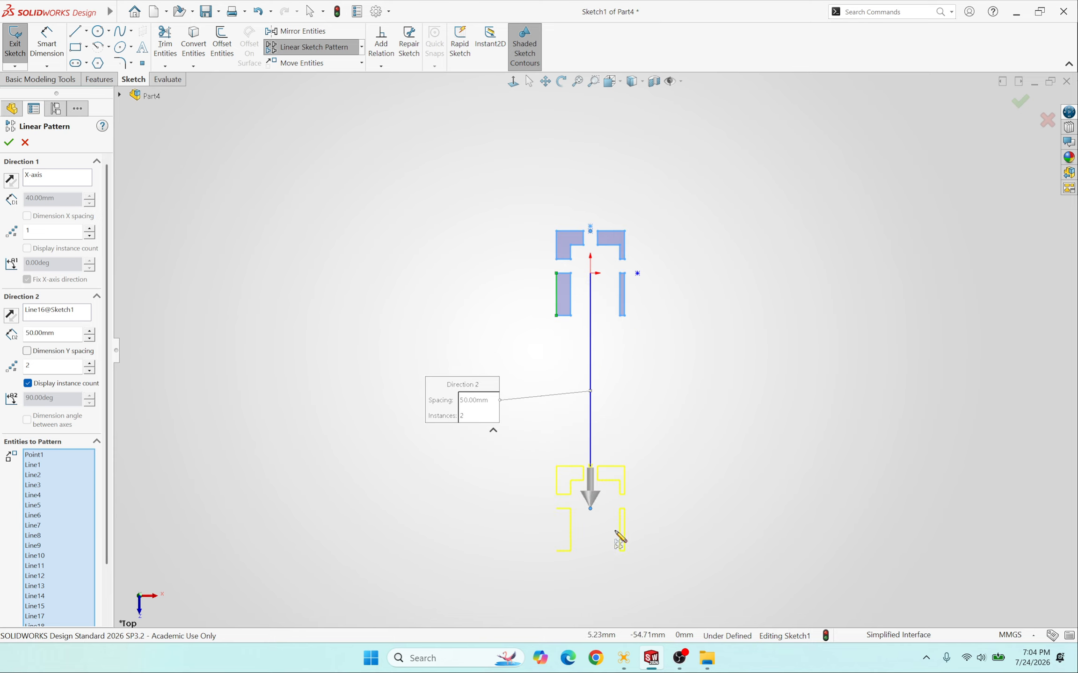
click(8, 142)
scroll(587, 515, down, 2)
scroll(587, 450, up, 3)
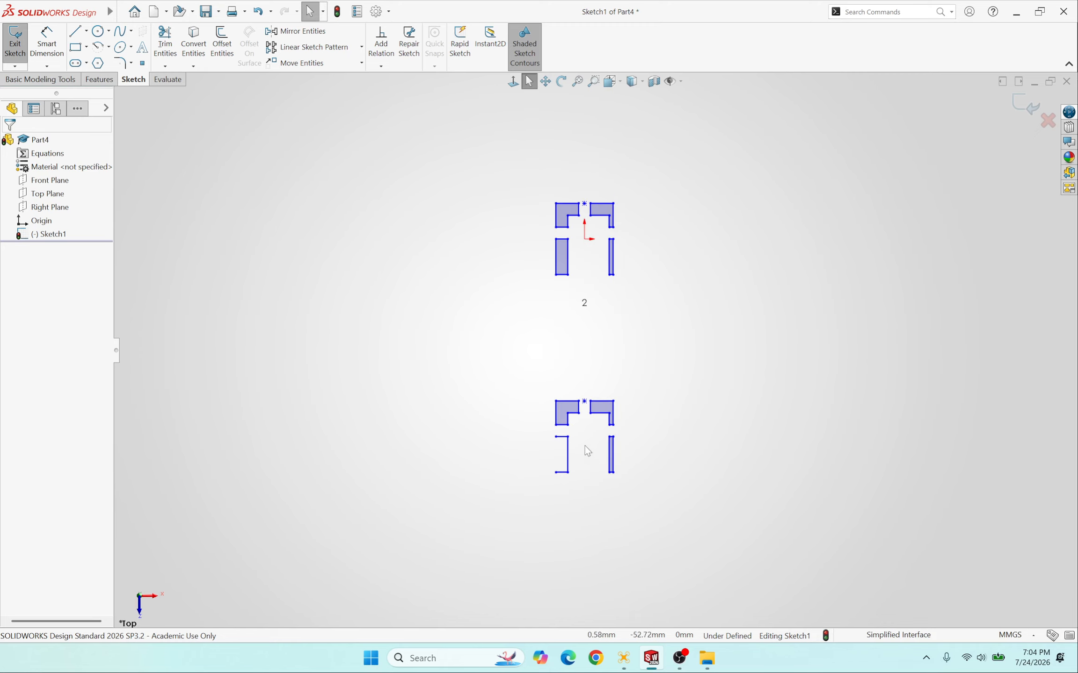
scroll(588, 450, down, 2)
scroll(599, 440, up, 3)
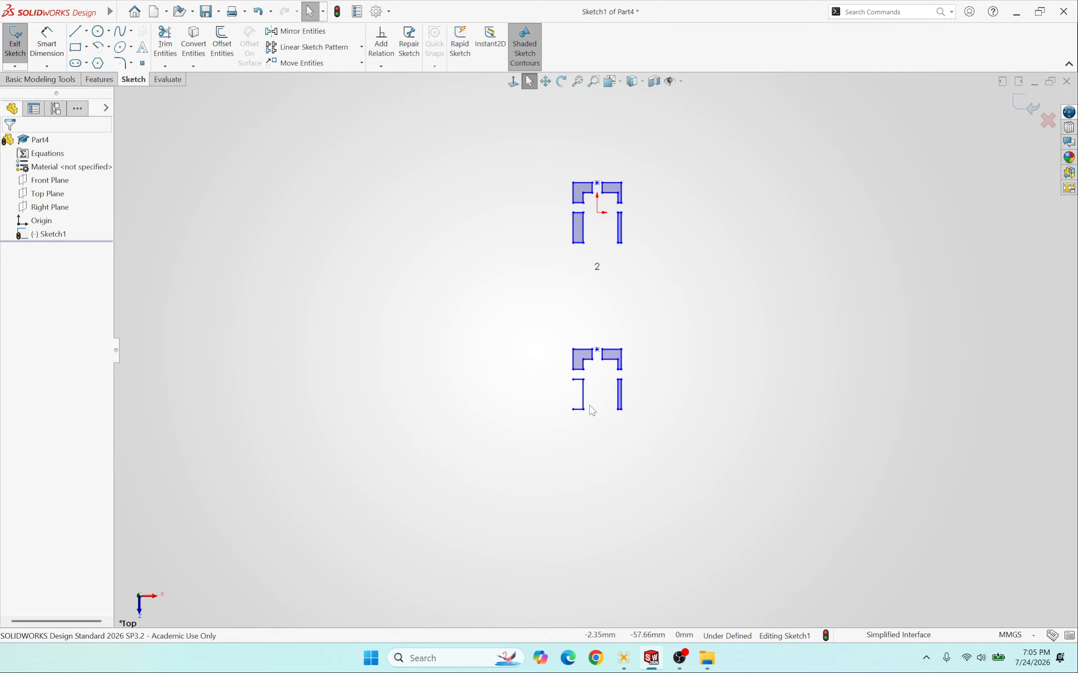
Step: Discard the sketch changes in Part4 and close that part
scroll(613, 444, up, 3)
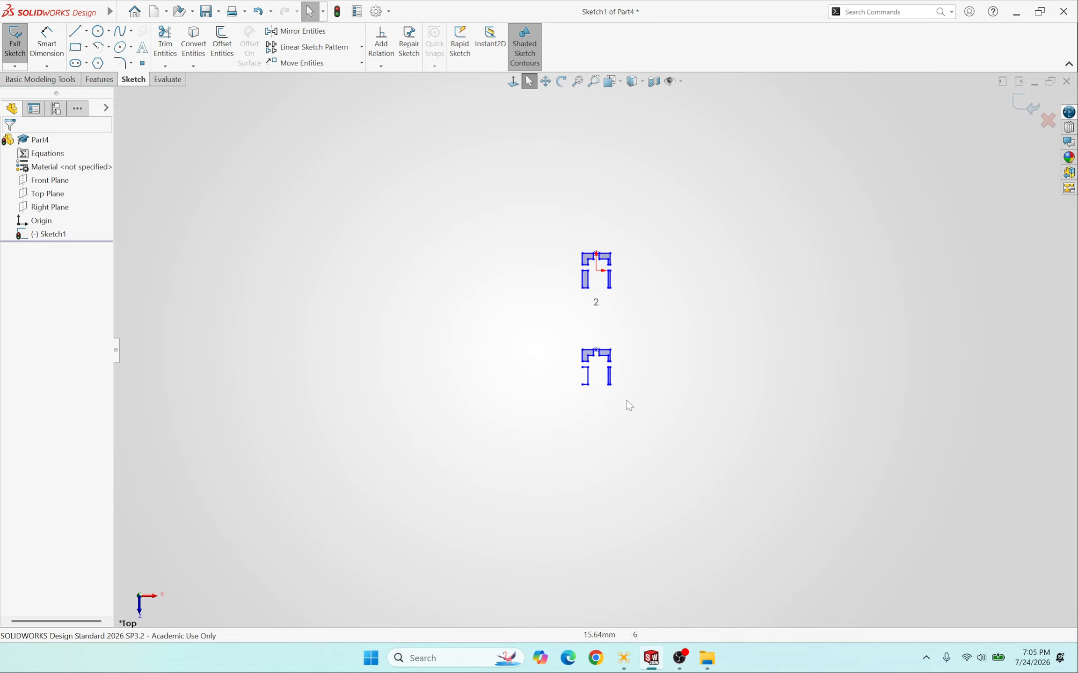
click(1047, 121)
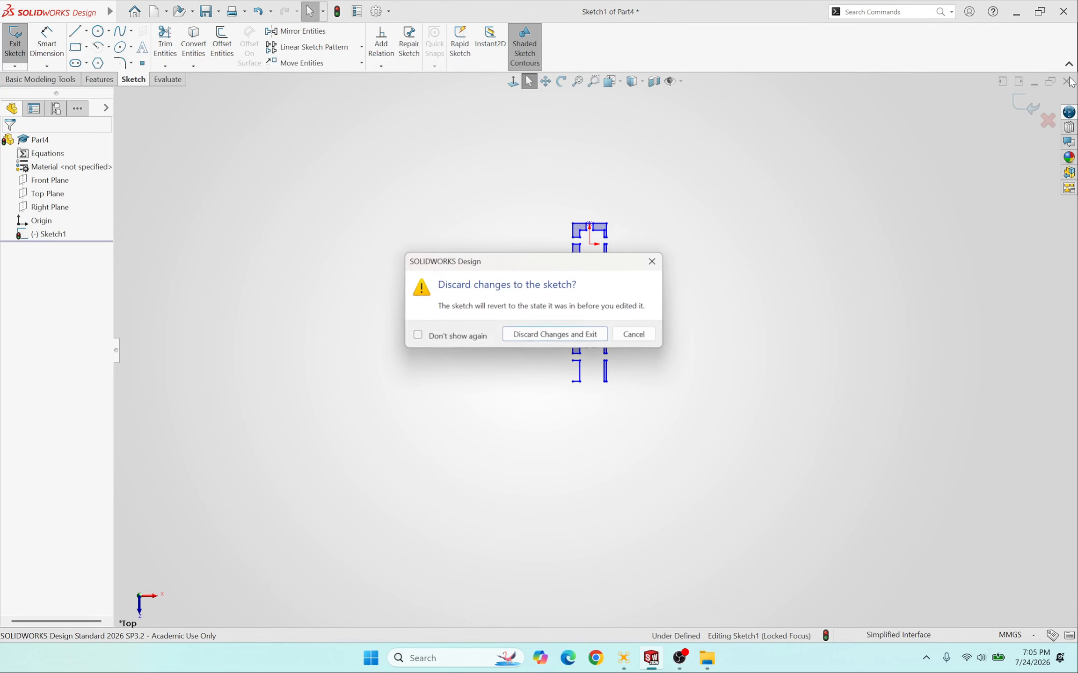
click(555, 334)
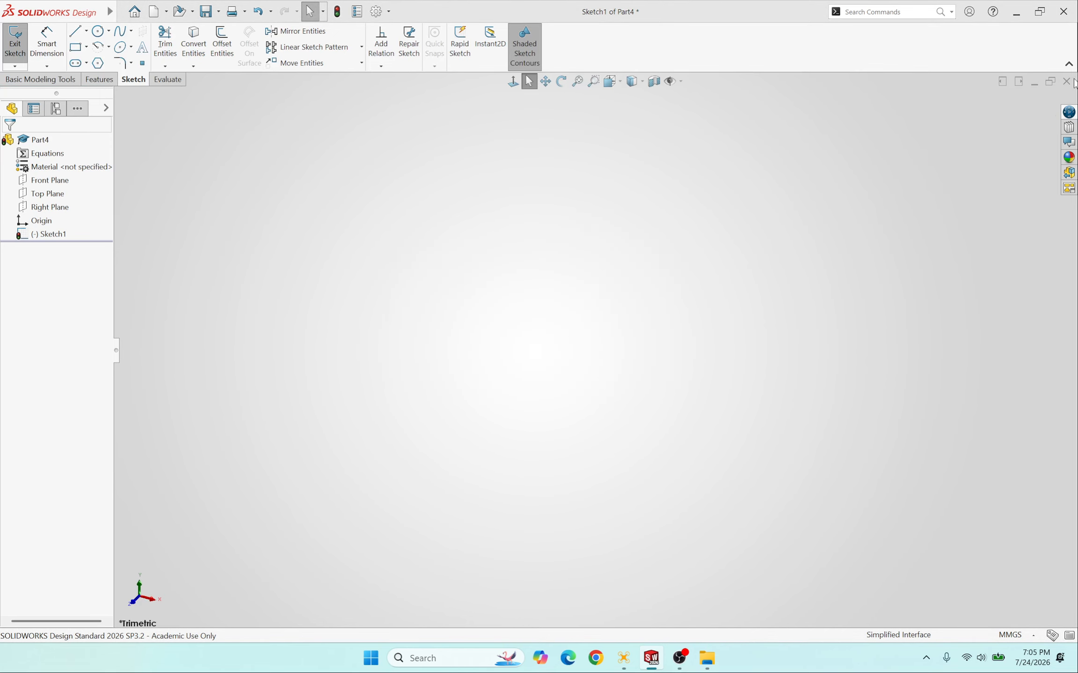
click(1067, 82)
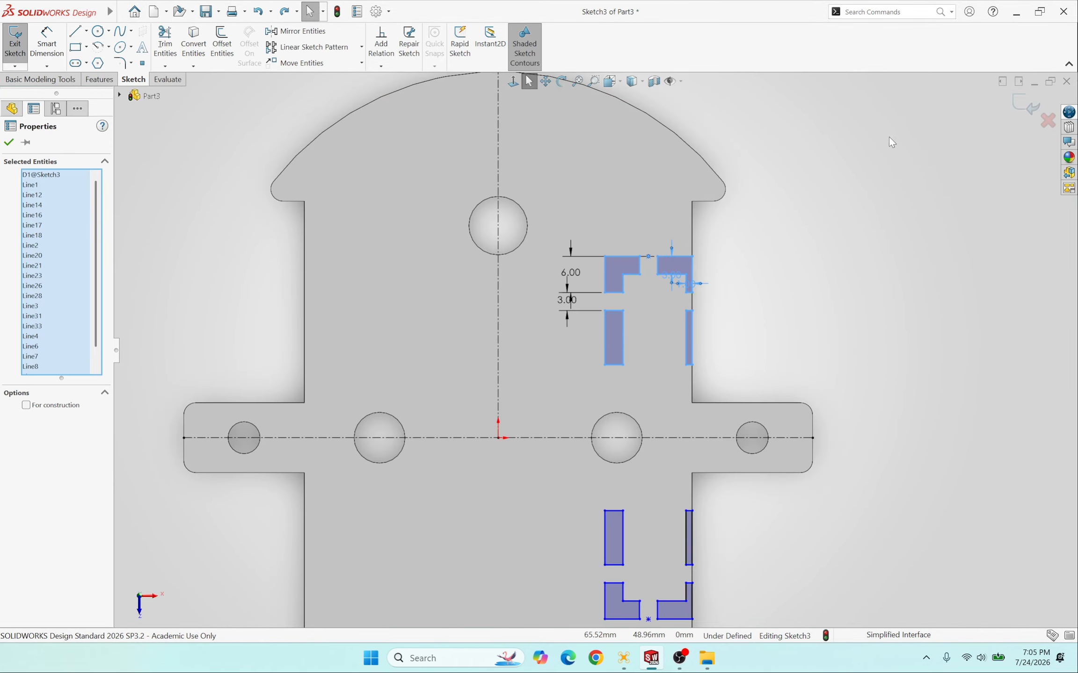
Step: Redo the mirroring of the profiles about the vertical centerline and the extrusion of the upright blocks in Part3
click(296, 131)
scroll(479, 276, up, 5)
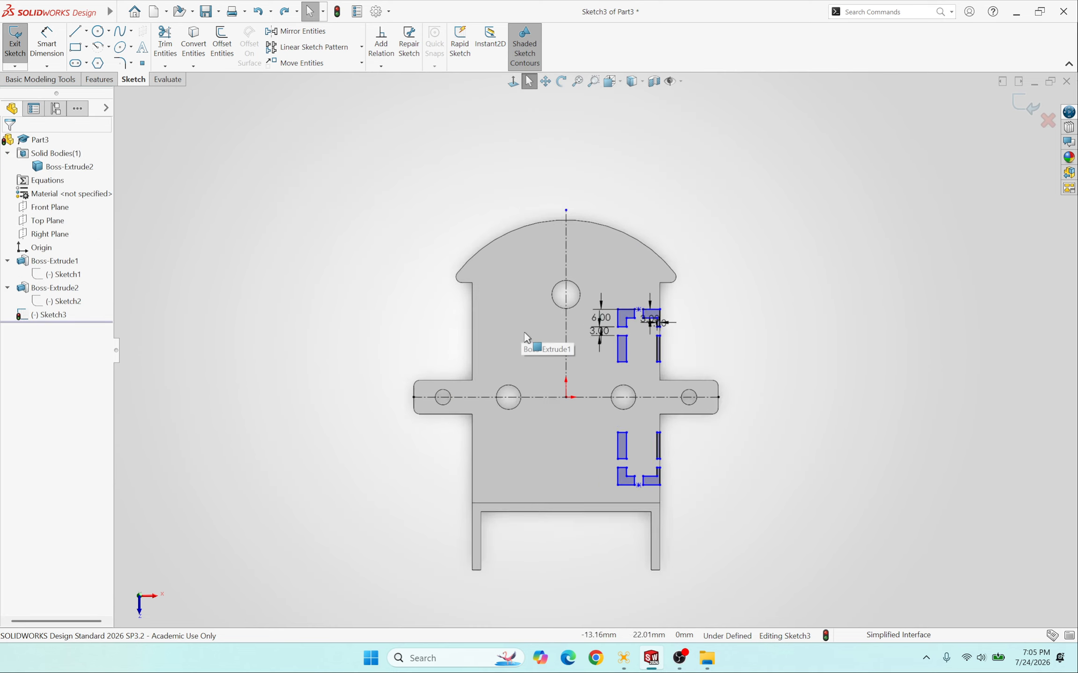
click(285, 12)
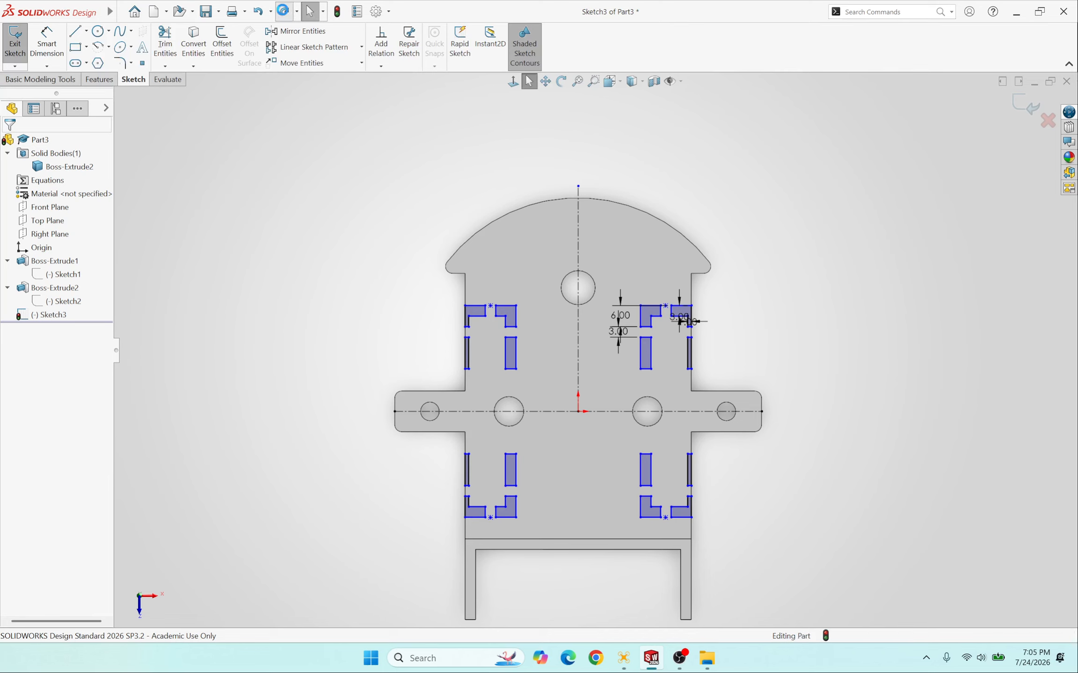
click(285, 12)
middle_drag(830, 365, 800, 203)
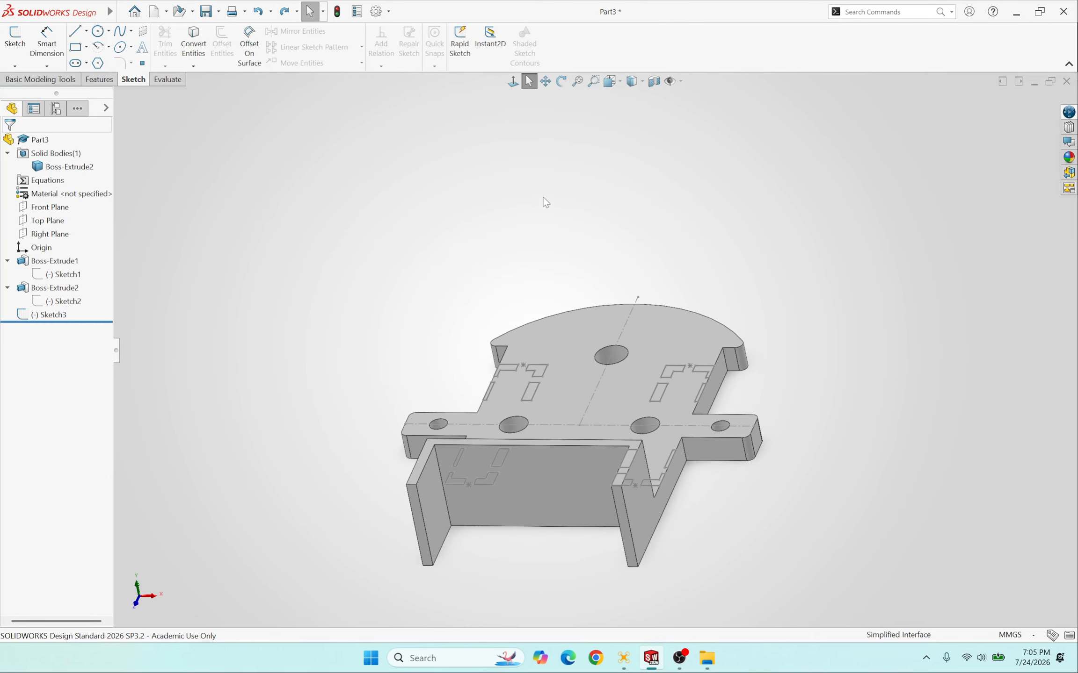
click(284, 12)
middle_drag(878, 313, 859, 243)
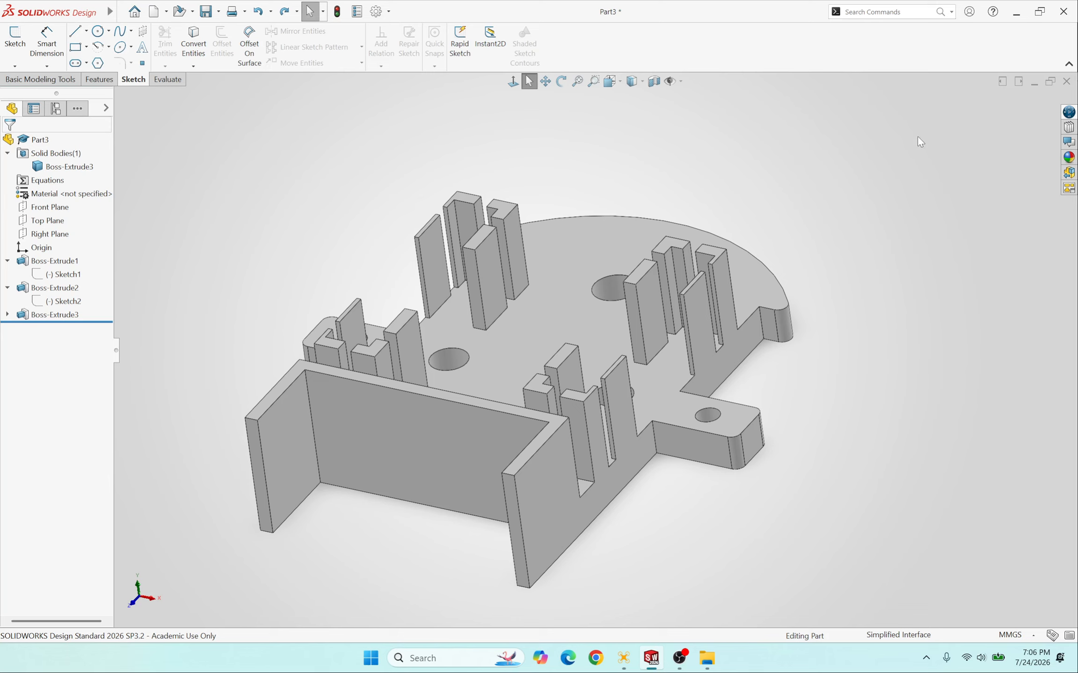
Step: Start a new sketch on the plate's outer side face that includes the flush faces of the thin uprights
click(98, 79)
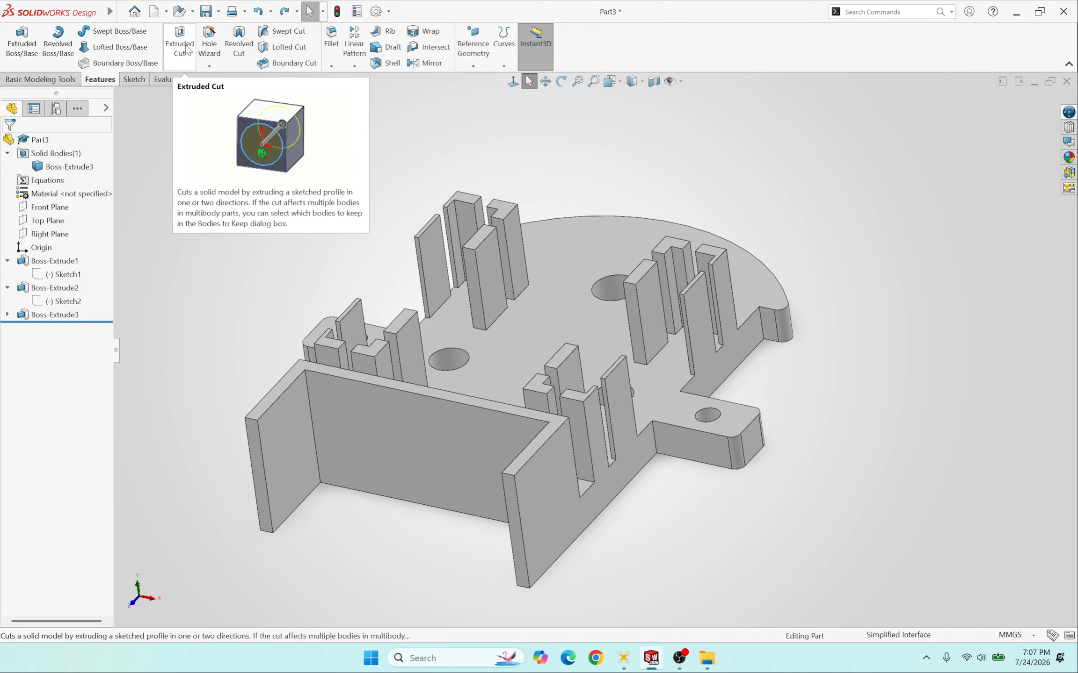
scroll(655, 309, down, 5)
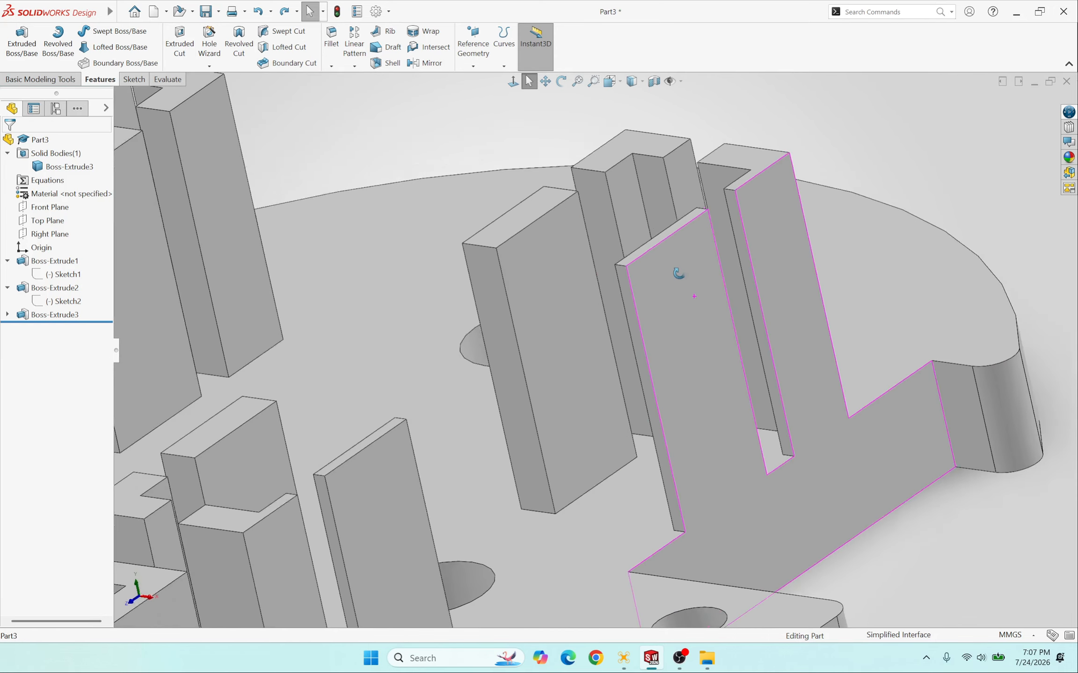
click(670, 293)
click(669, 294)
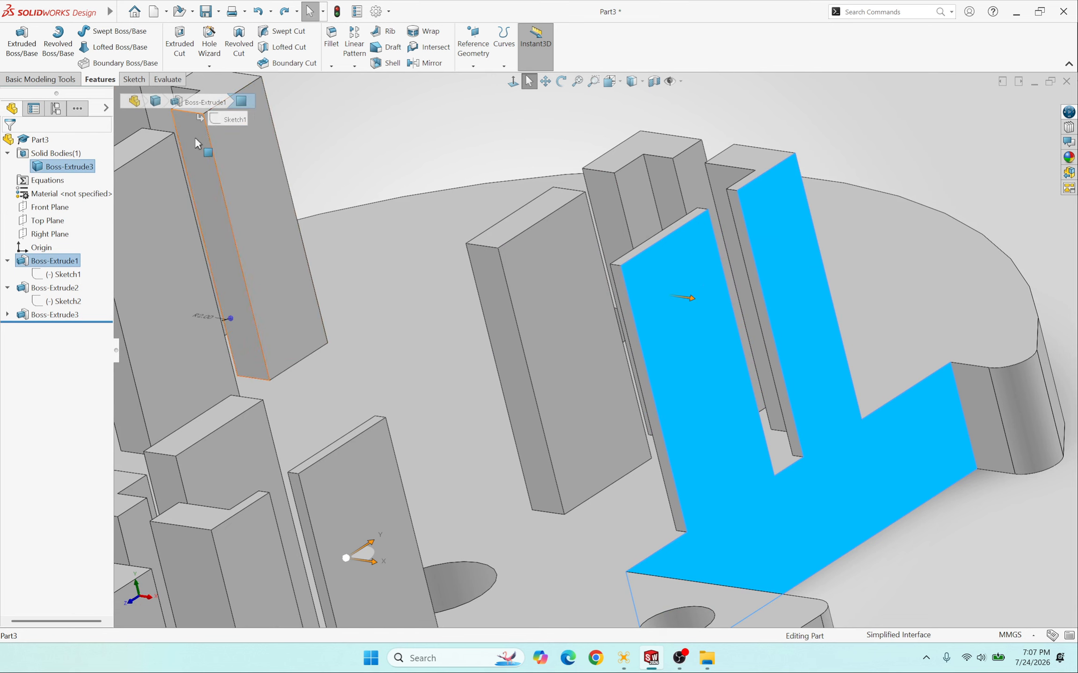
click(133, 79)
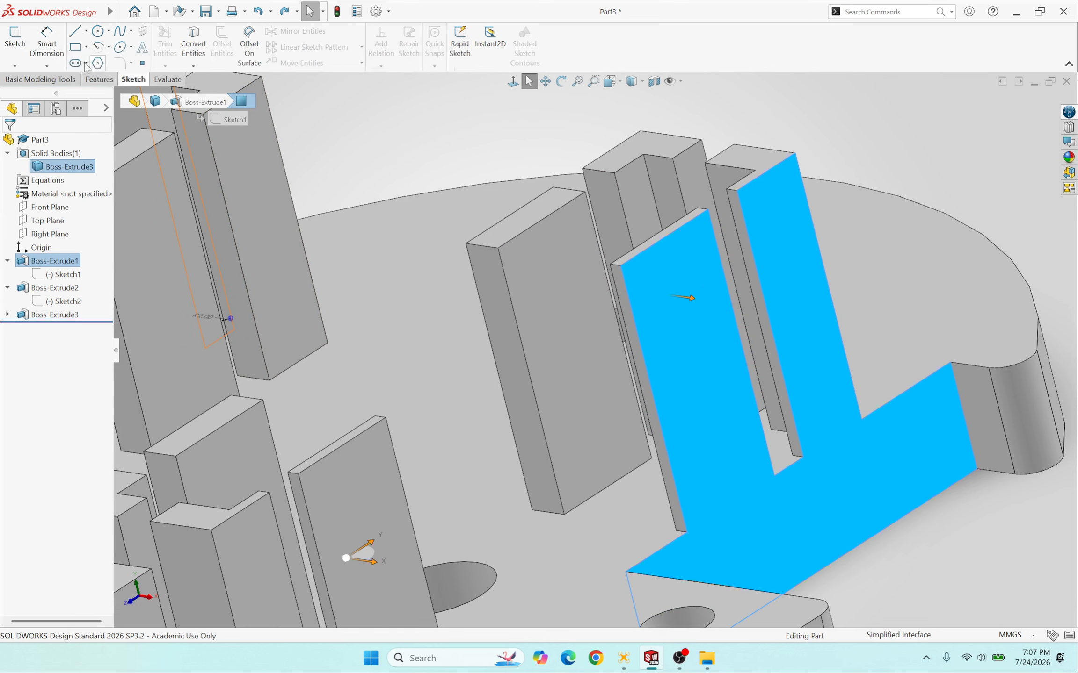
click(8, 37)
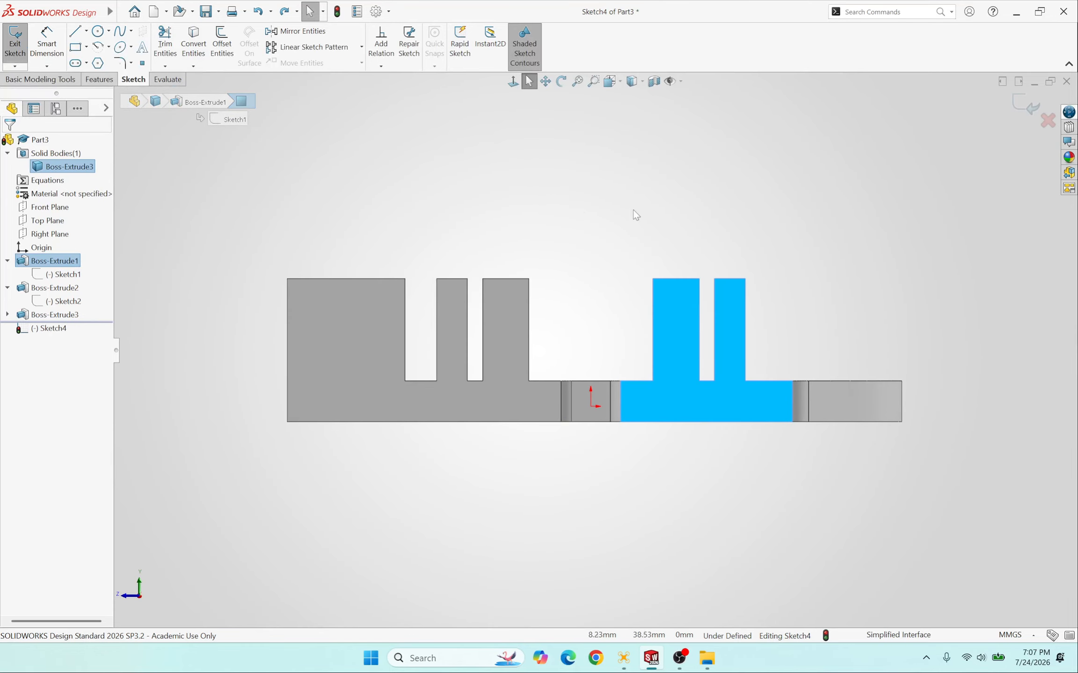
click(669, 246)
scroll(690, 302, down, 3)
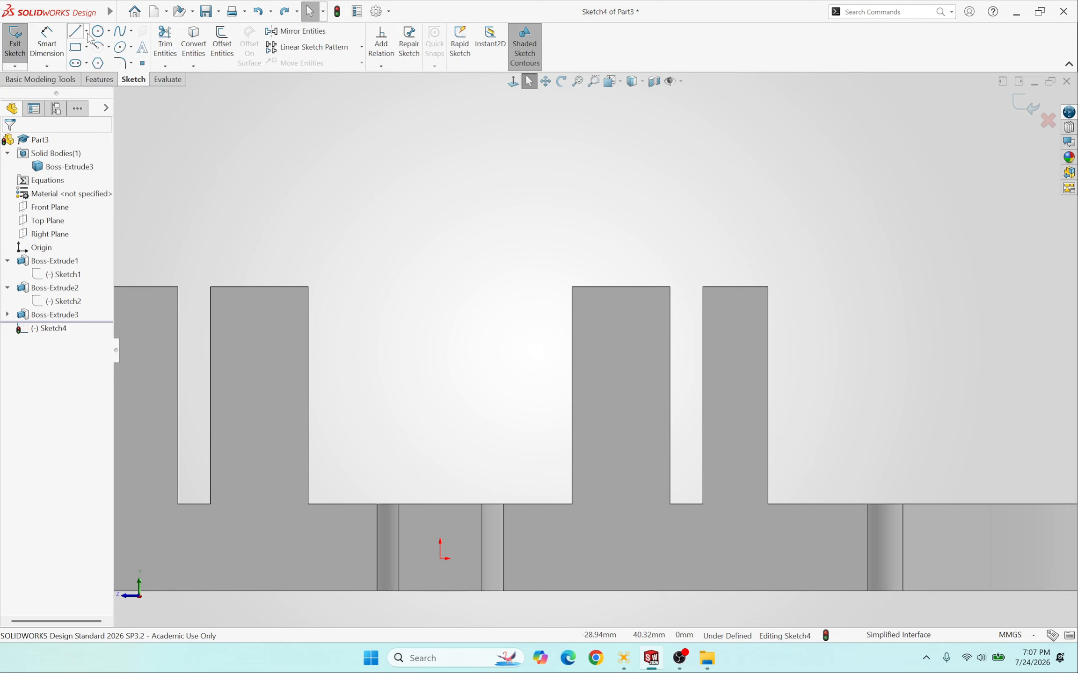
click(102, 33)
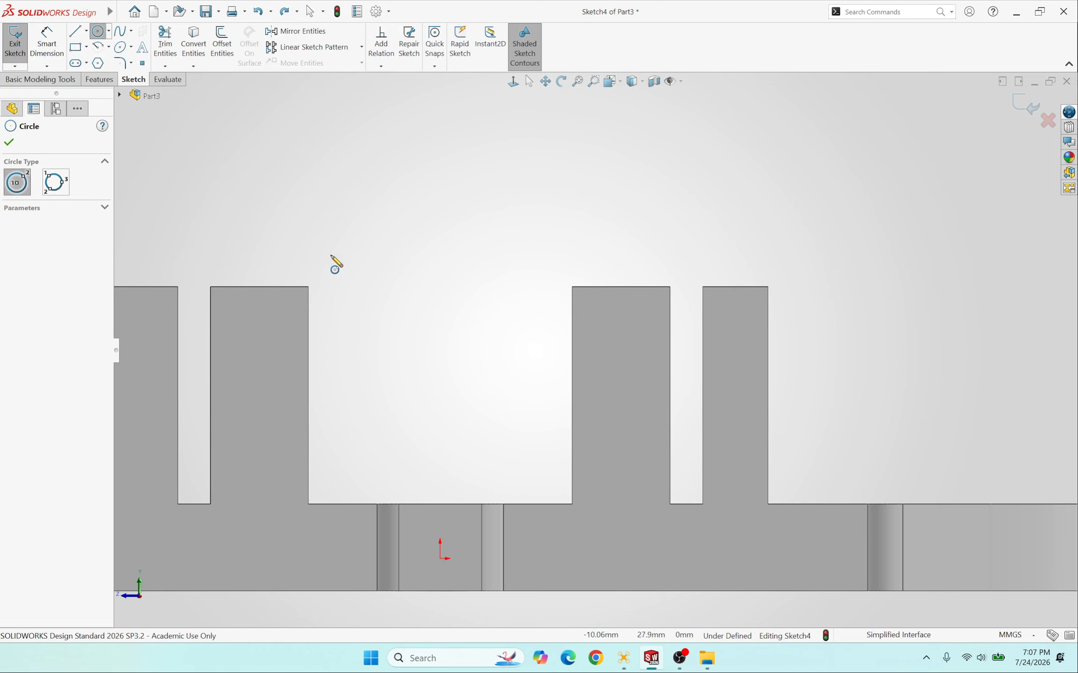
scroll(339, 252, up, 5)
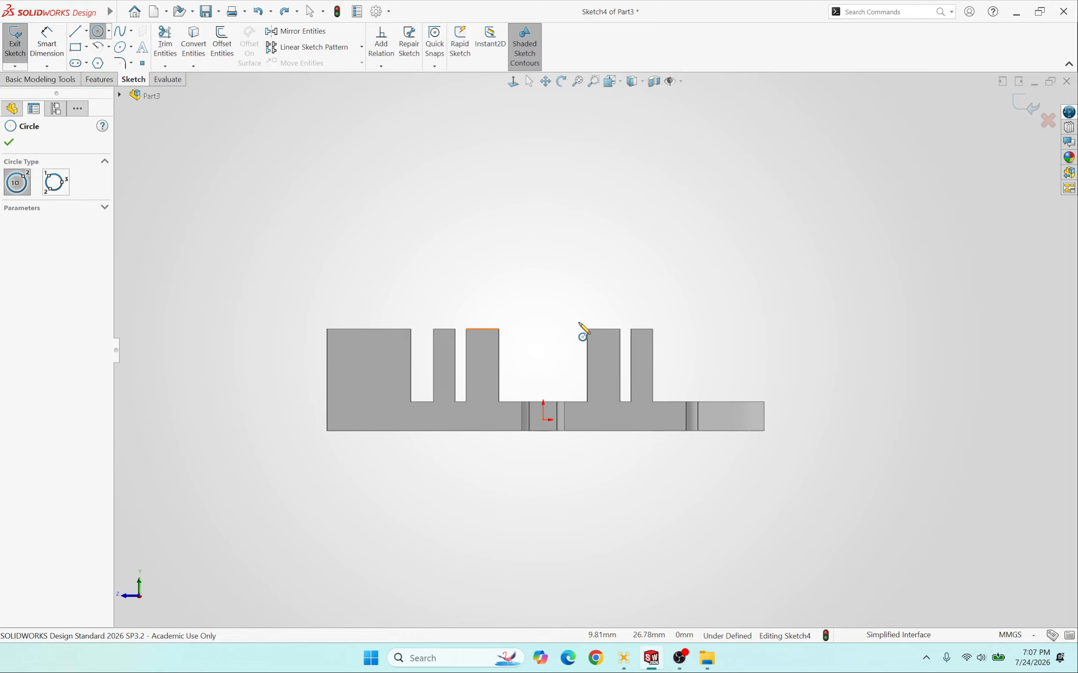
middle_drag(603, 315, 741, 379)
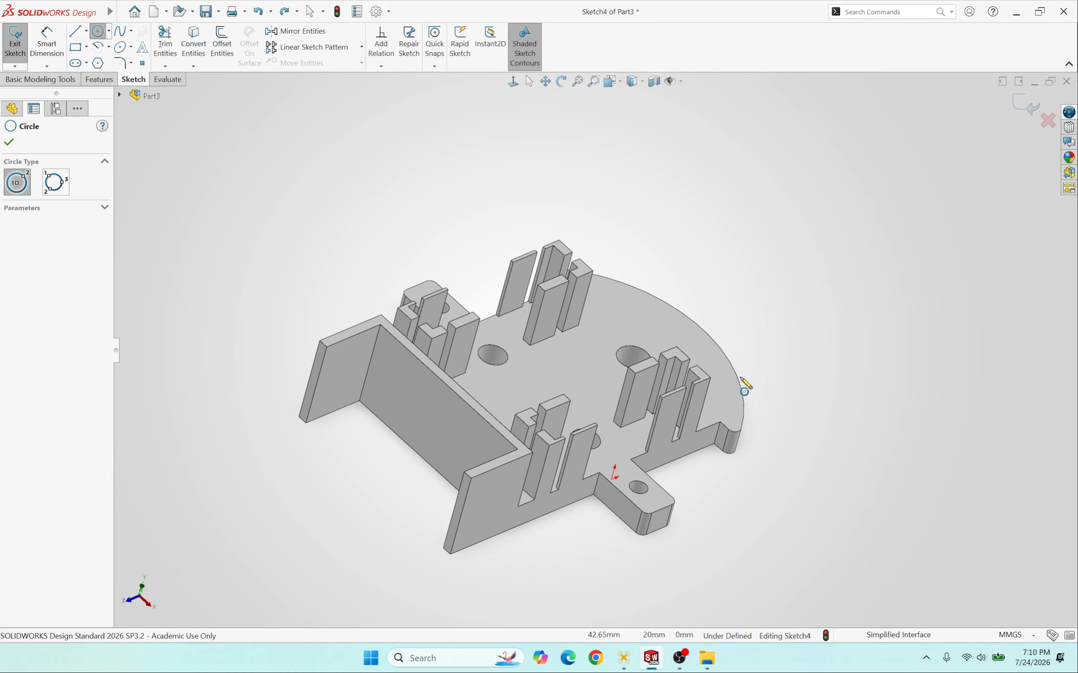
scroll(664, 365, up, 3)
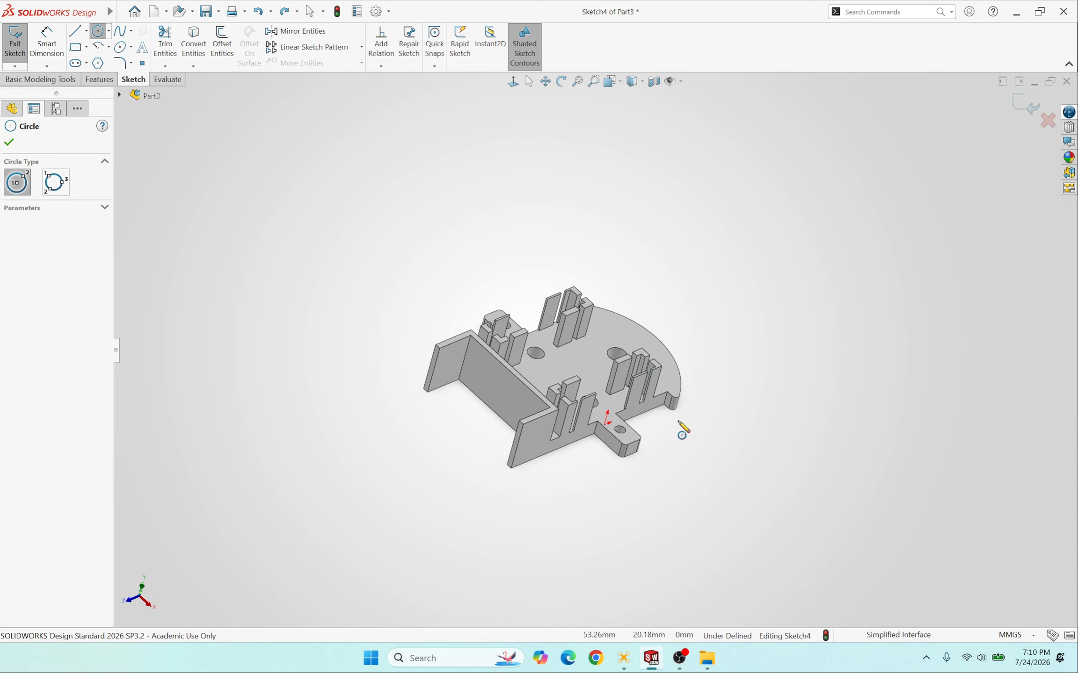
scroll(608, 413, up, 2)
click(17, 144)
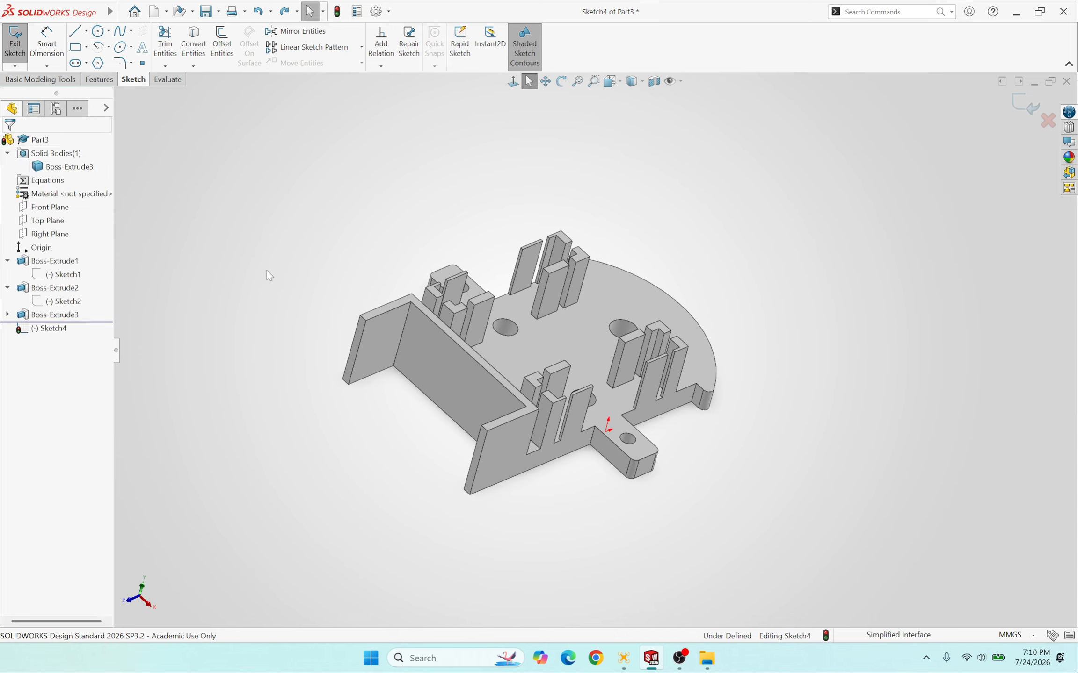
Step: Draw a circle about 1.5 mm in diameter near the top inner corner of the wide upright farther from the U-shaped bracket
key(ctrl+8)
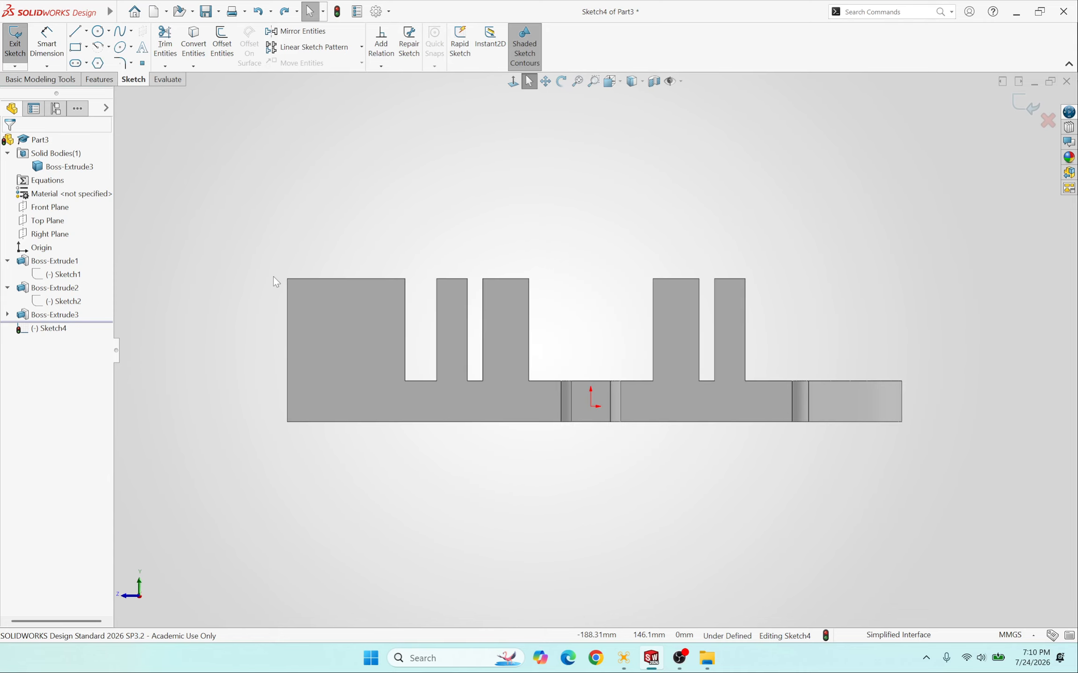
scroll(683, 311, up, 3)
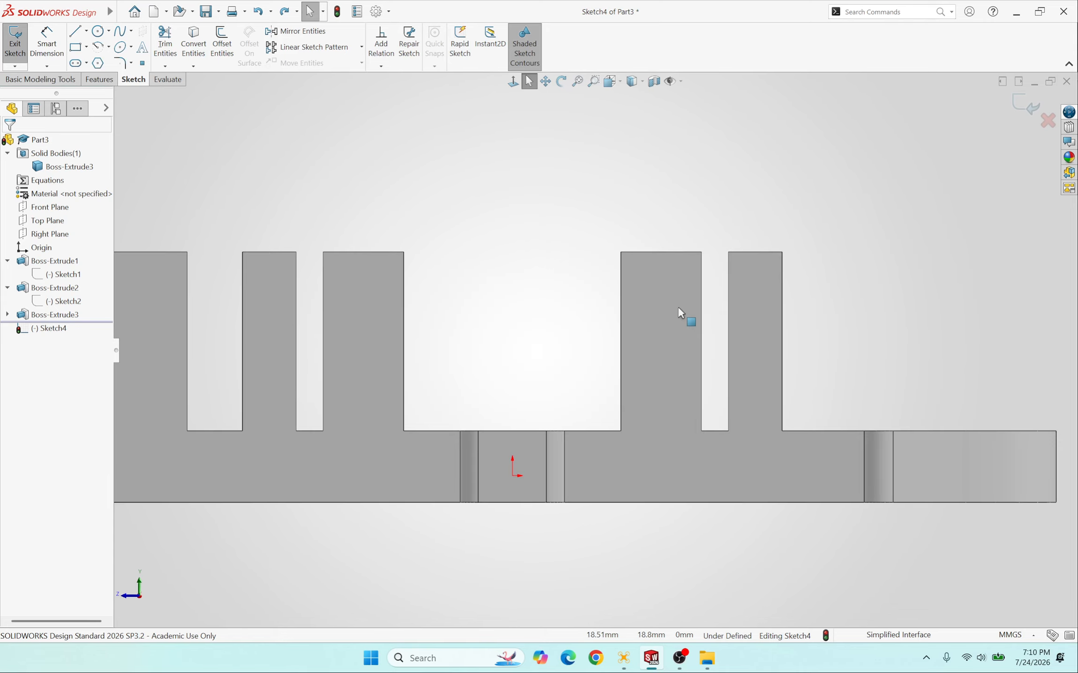
click(97, 31)
scroll(703, 334, up, 2)
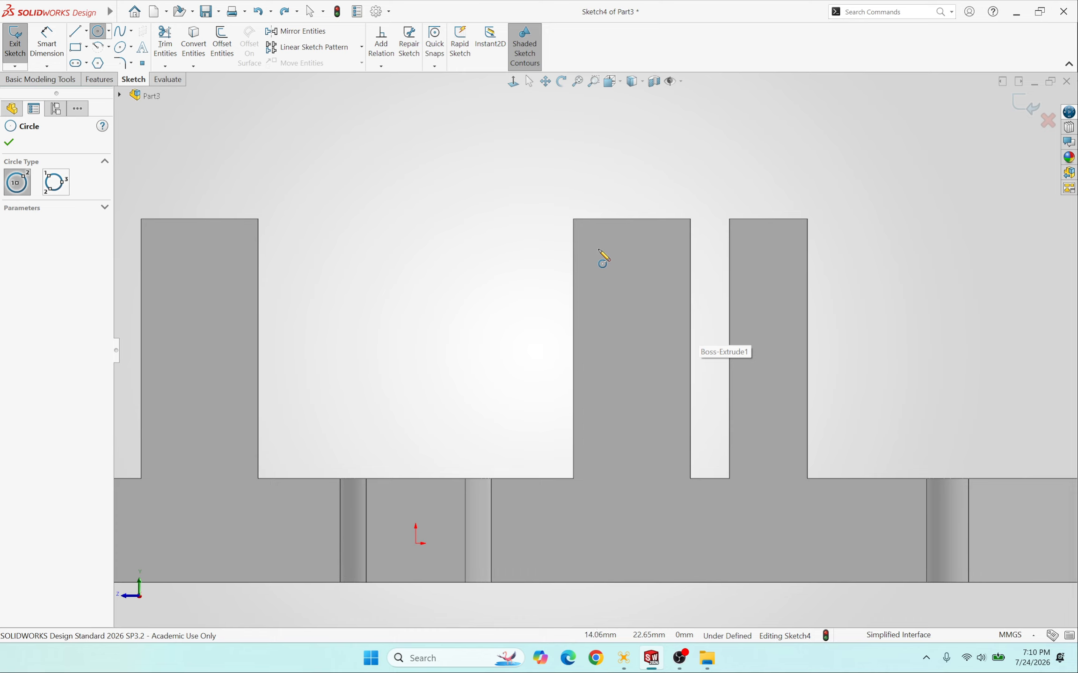
click(598, 250)
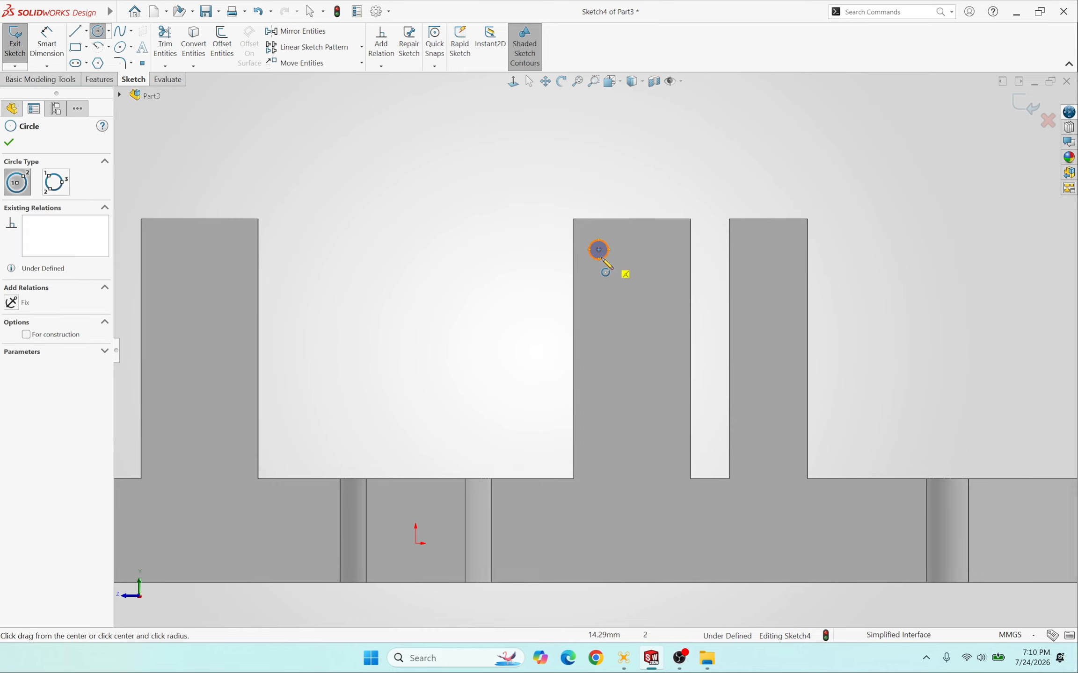
Step: Set the circle's diameter to 2 mm
click(46, 35)
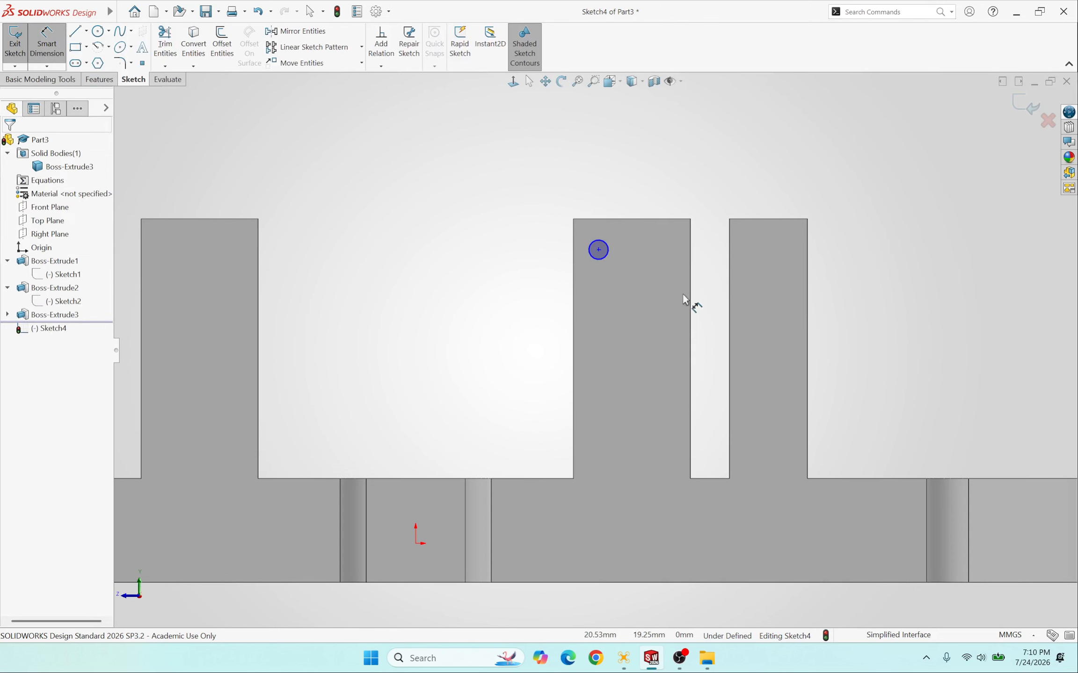
click(608, 250)
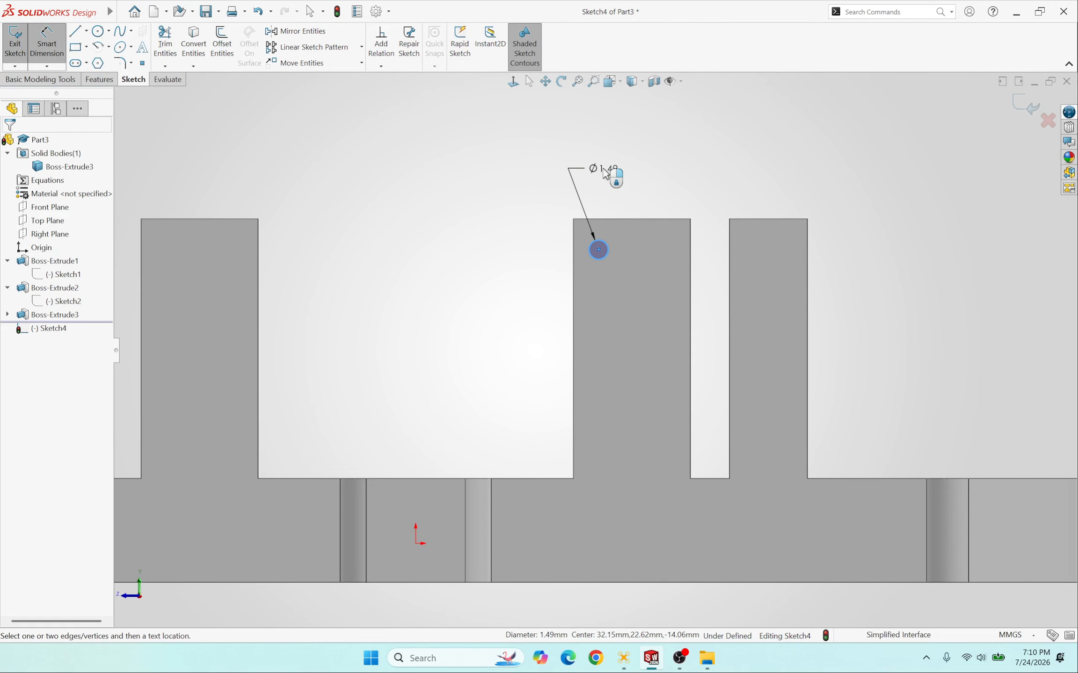
click(602, 172)
text(2)
key(Return)
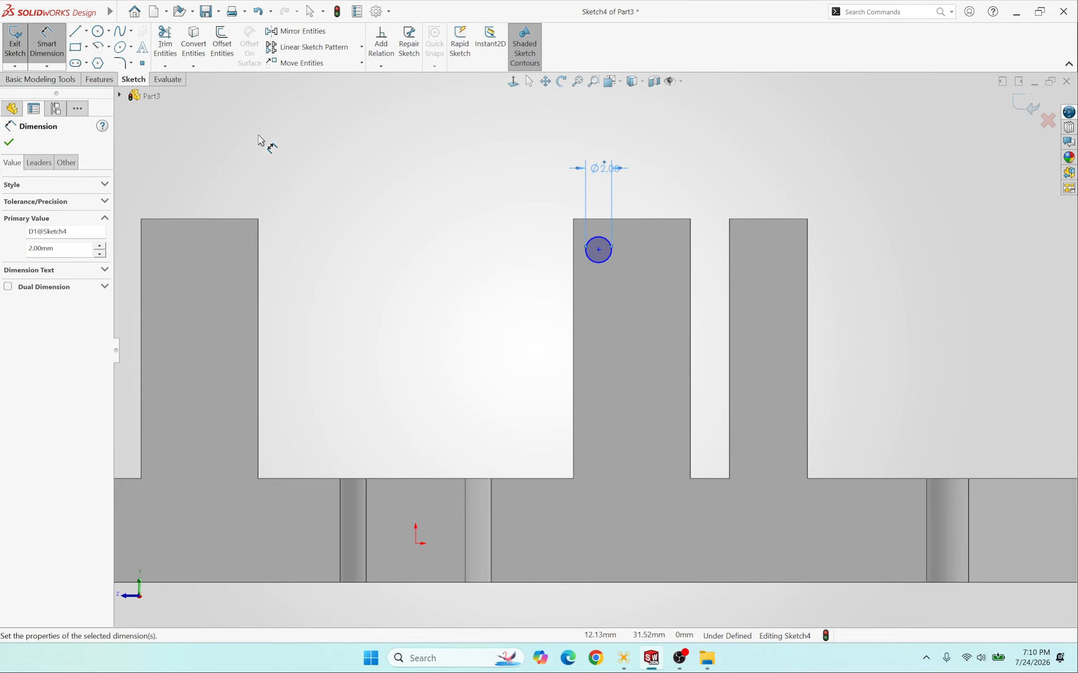
Step: Draw a second circle about 2 mm in diameter vertically below the first, near the base of the same upright
click(98, 31)
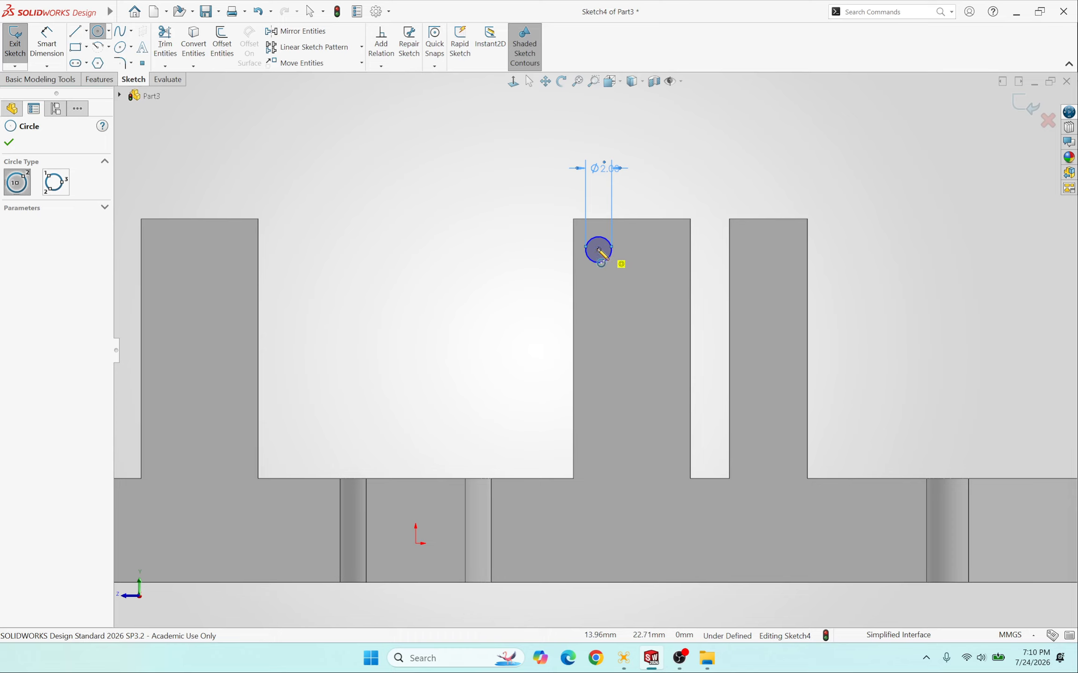
click(598, 413)
click(610, 406)
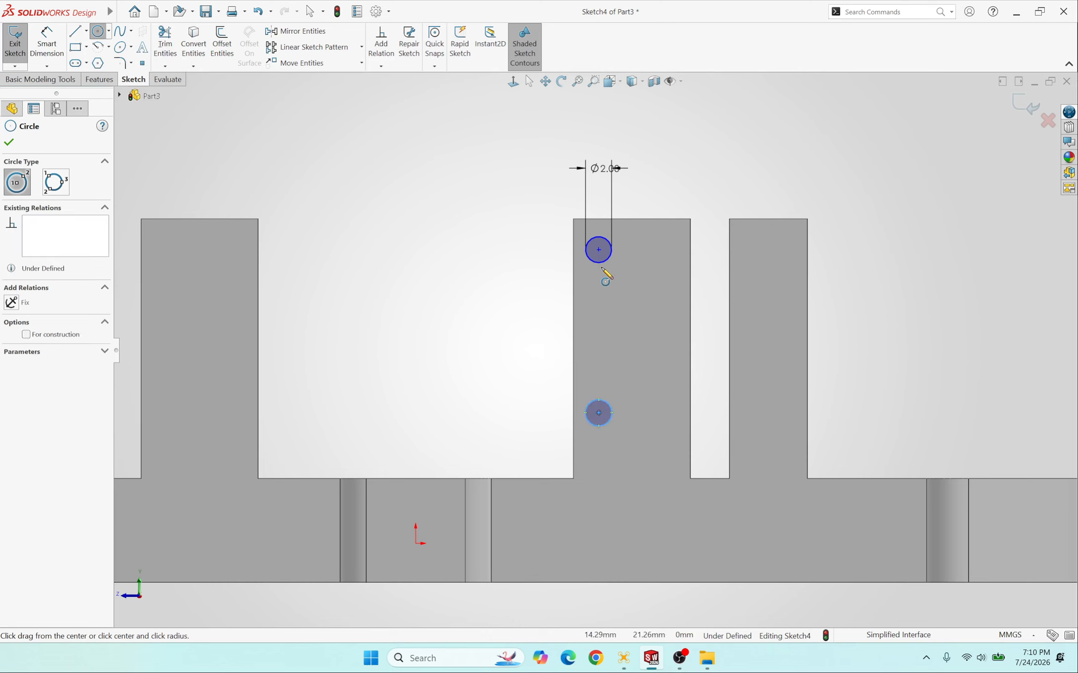
key(Escape)
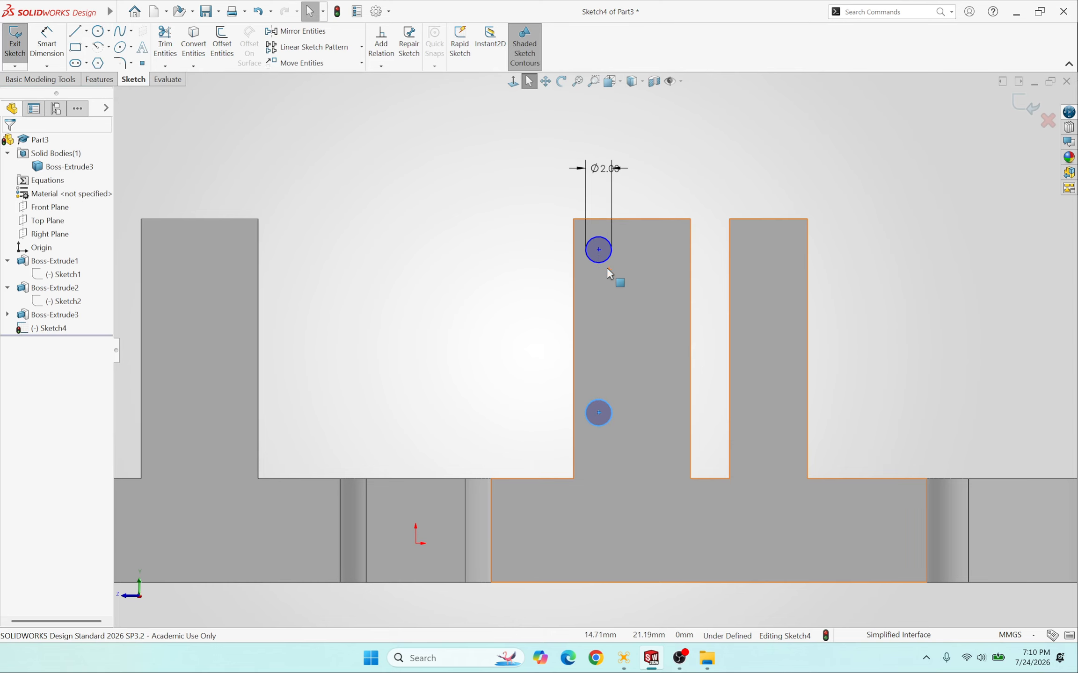
click(478, 351)
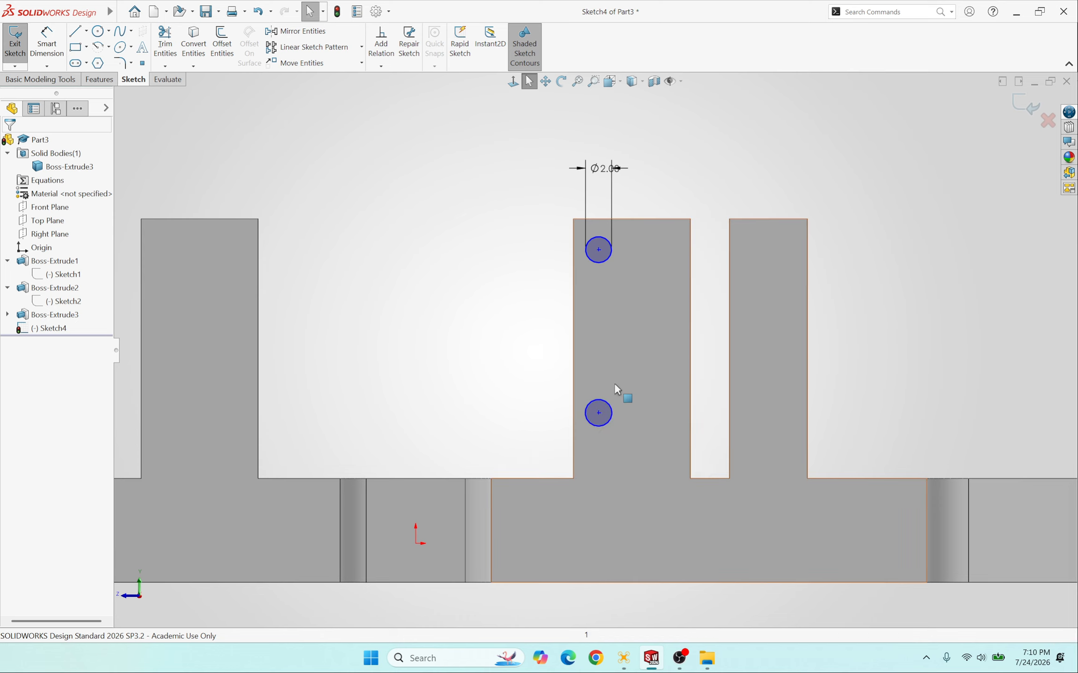
Step: Add an Equal relation between the lower circle and the dimensioned 2 mm circle
click(609, 402)
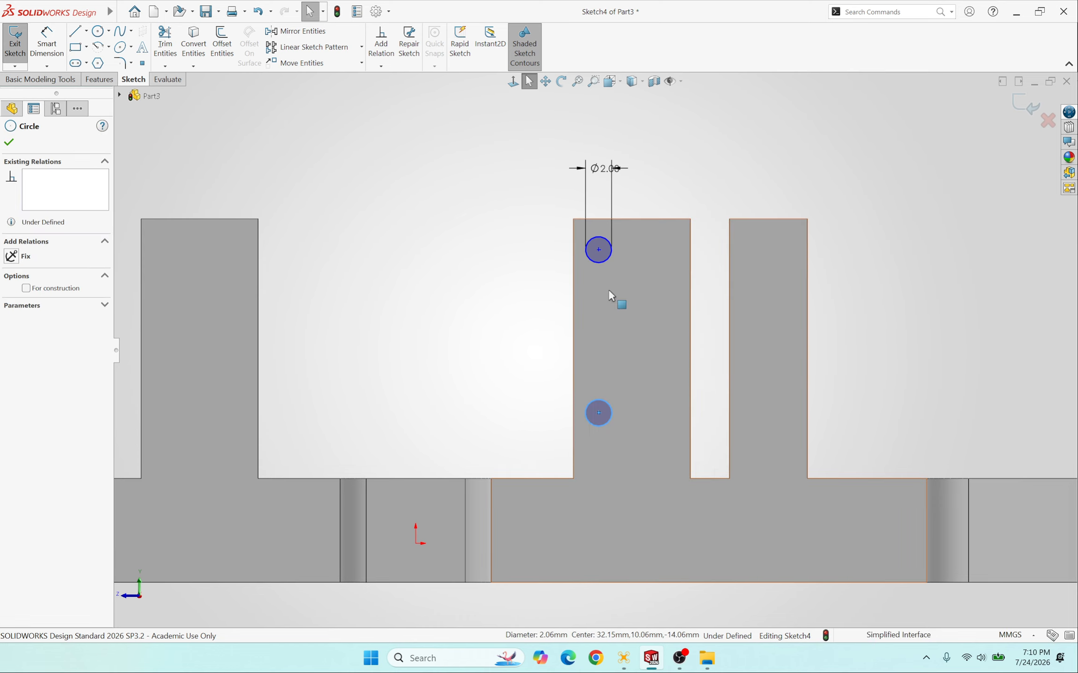
ctrl+click(609, 259)
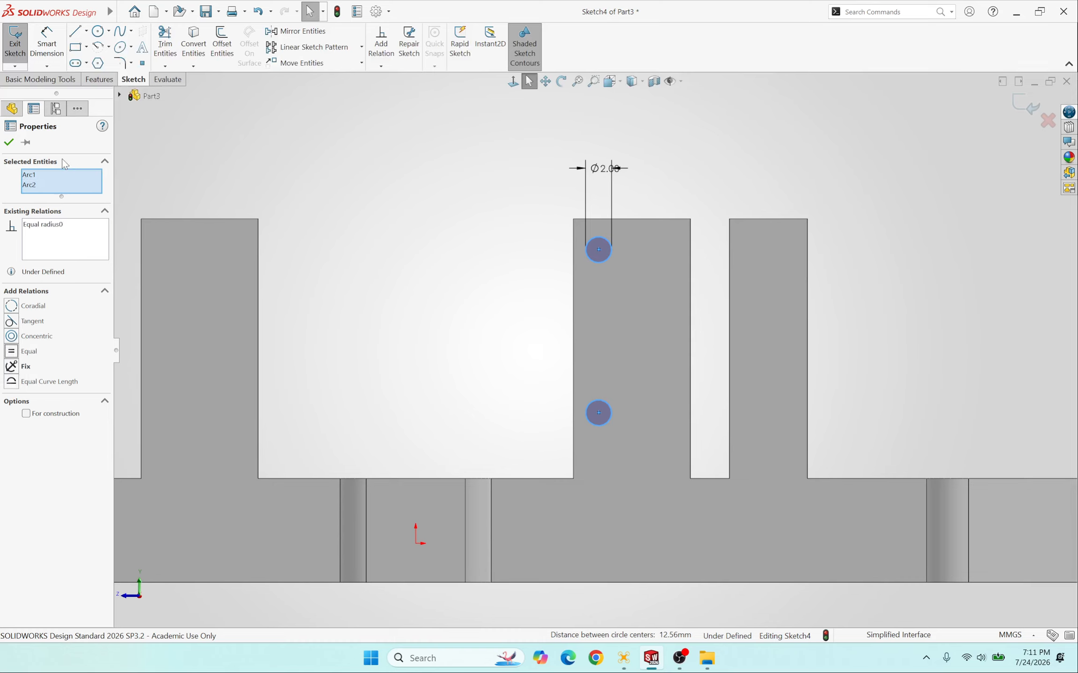
click(9, 143)
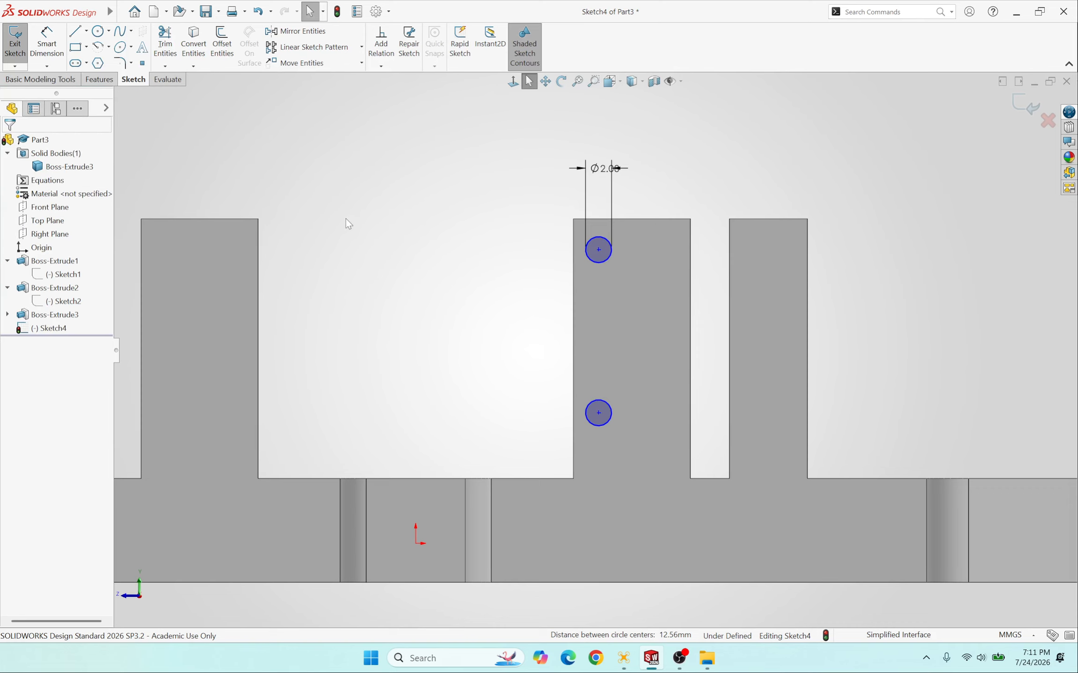
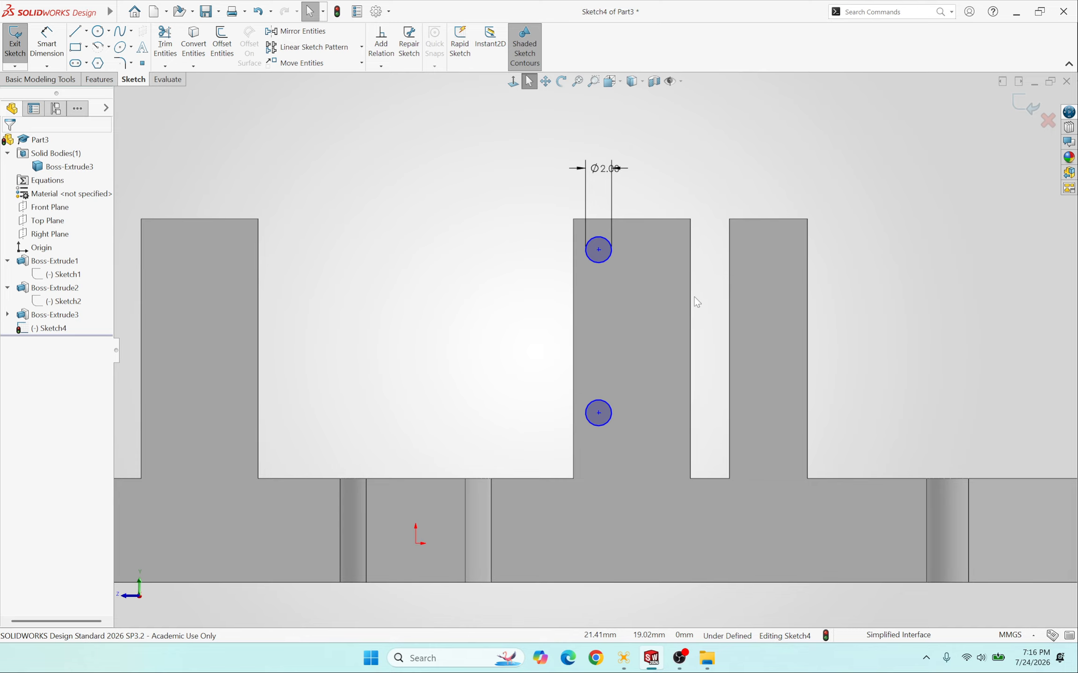
Step: Draw two circles along the inner edge of the wide upright nearer the bracket, level with the existing upper and lower circles
scroll(316, 216, up, 3)
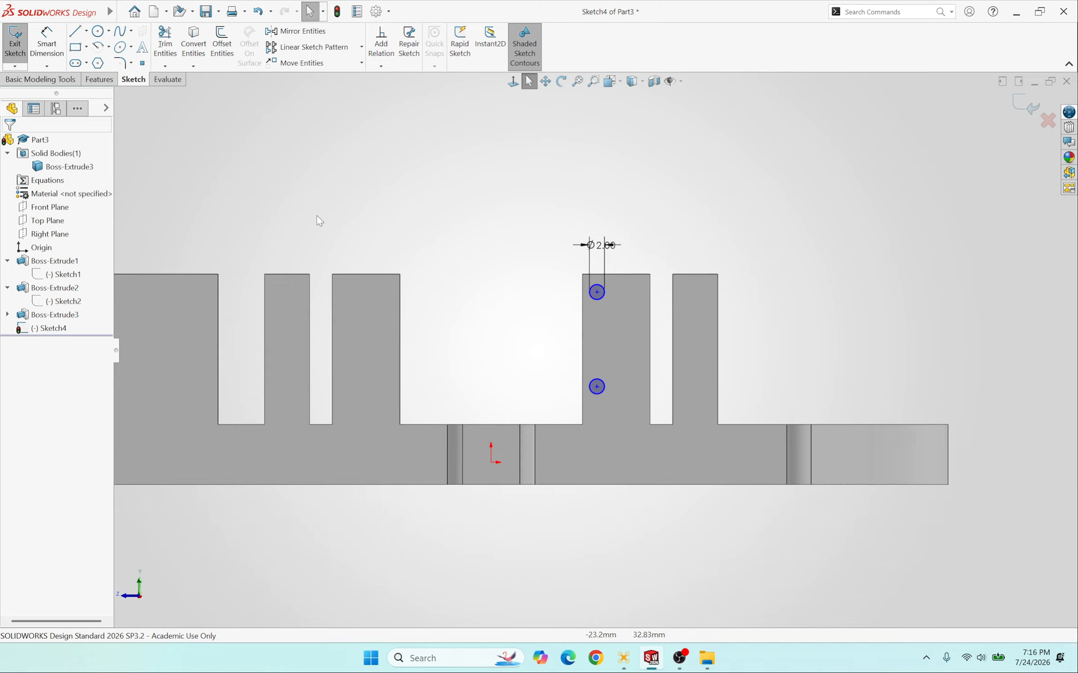
scroll(389, 273, up, 2)
scroll(402, 278, down, 2)
scroll(529, 340, down, 4)
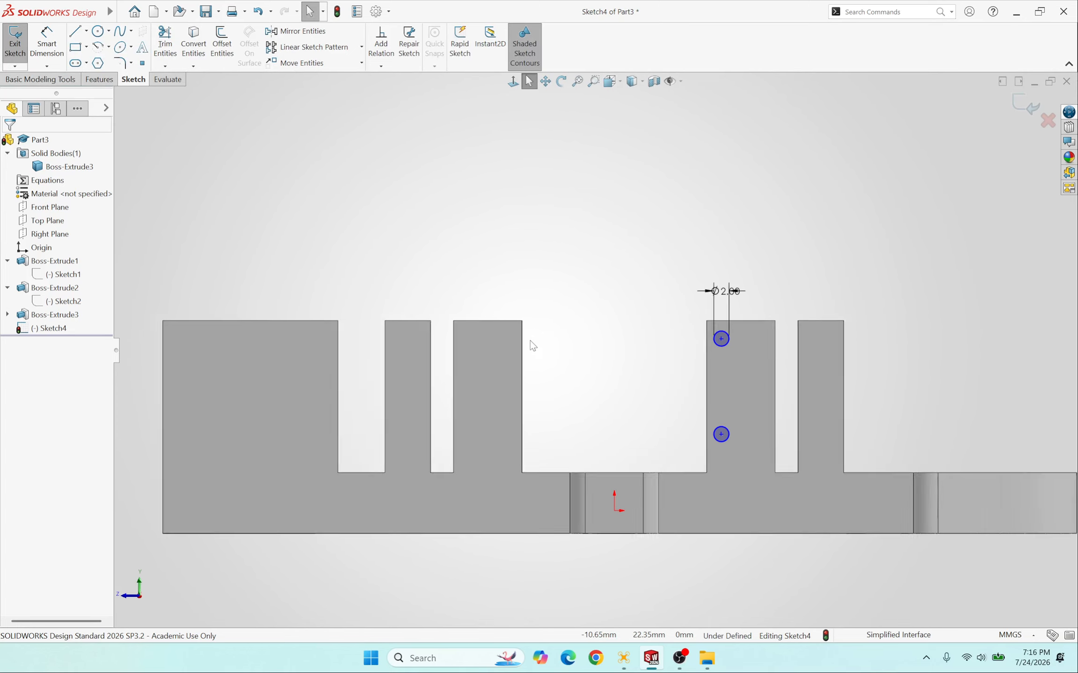
click(97, 31)
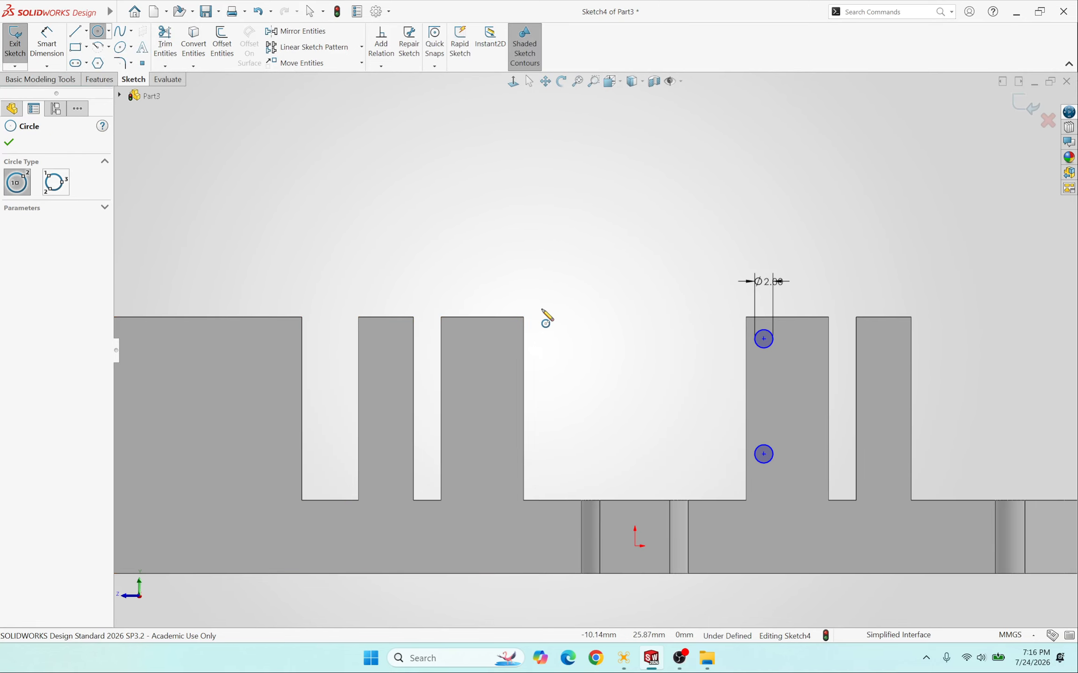
click(510, 339)
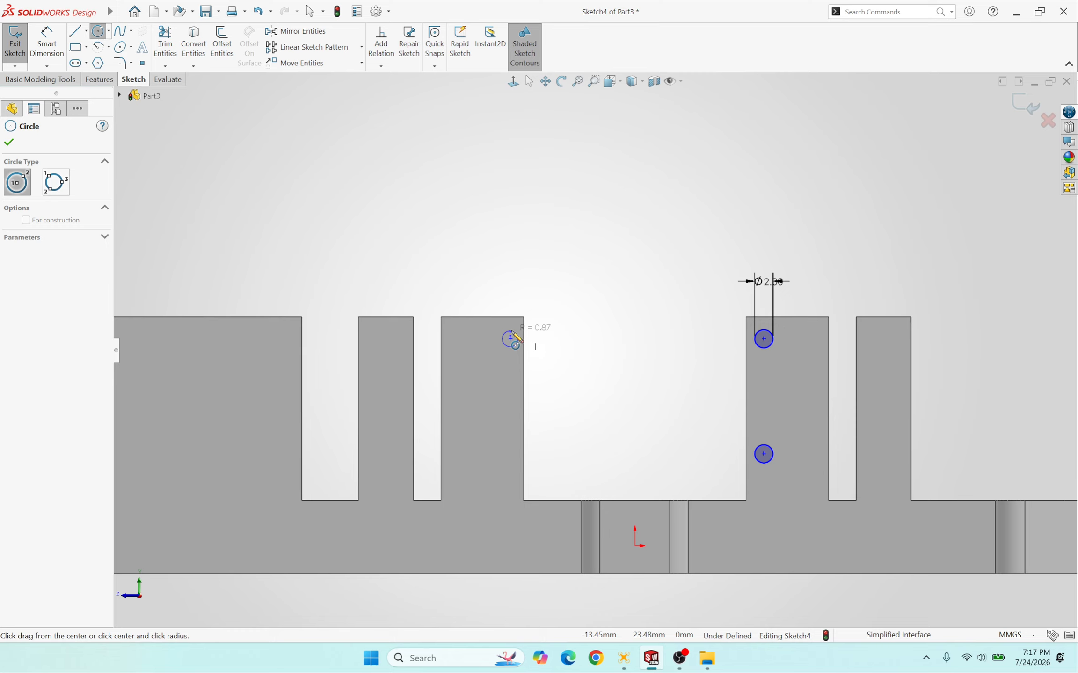
click(515, 345)
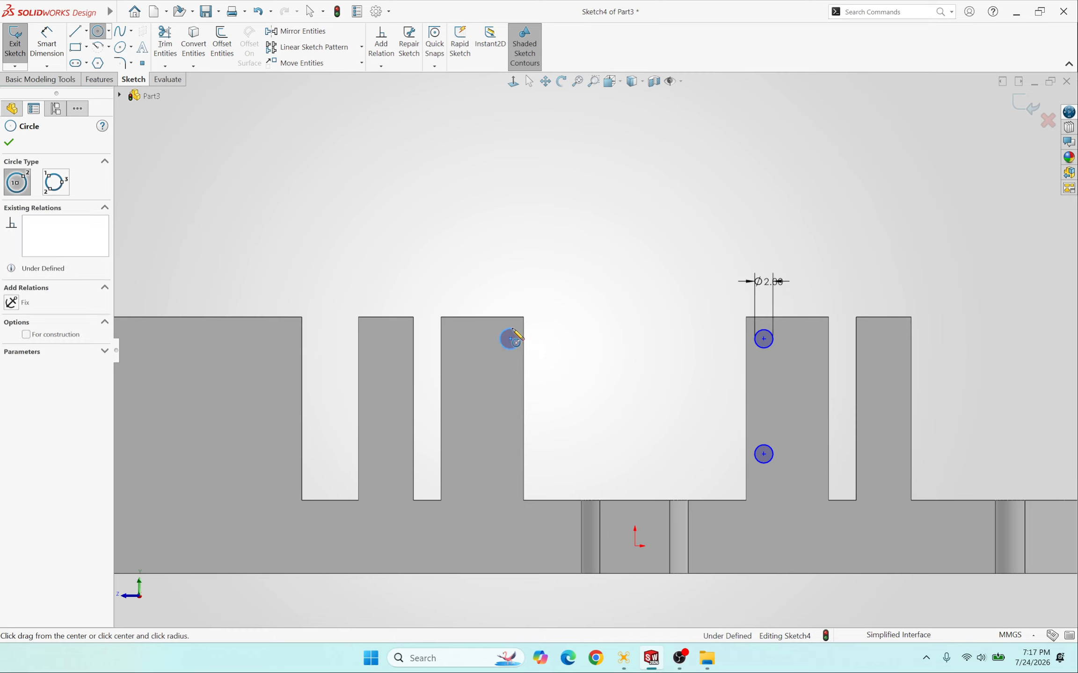
click(510, 454)
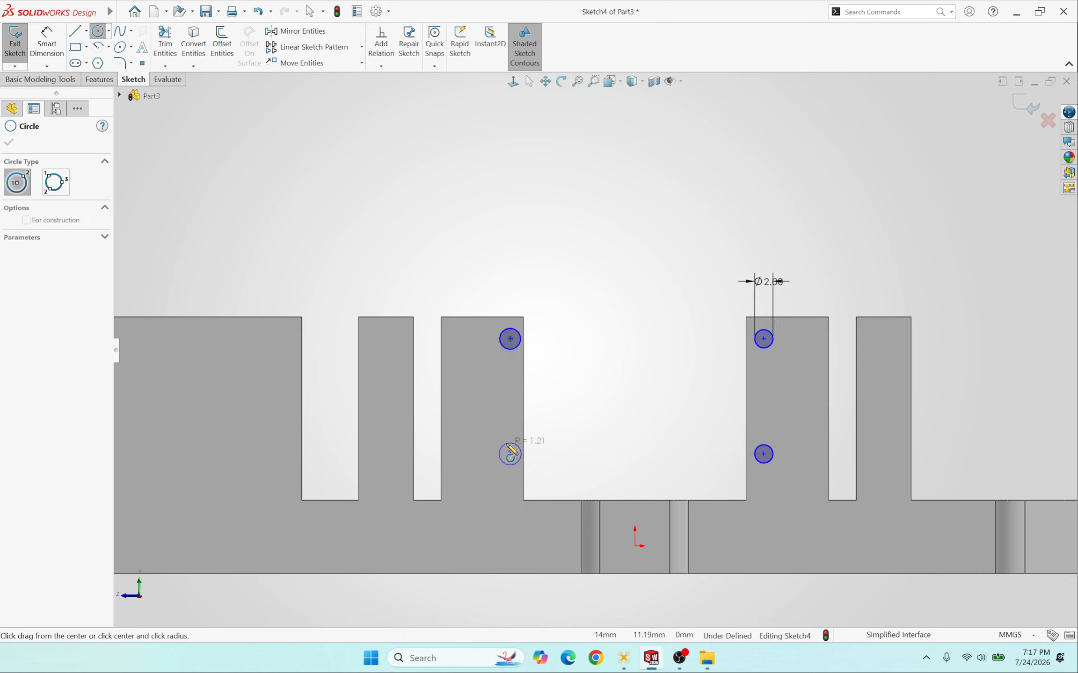
click(506, 450)
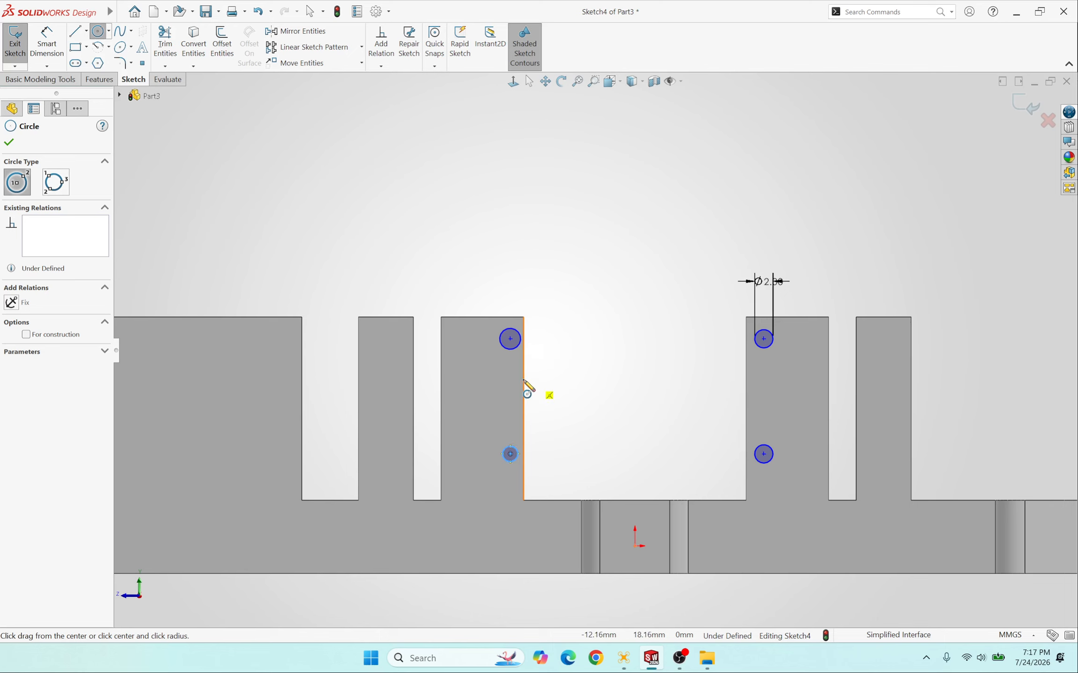
key(Escape)
Step: Make the two new circles equal to the dimensioned 2 mm circle with an Equal relation
scroll(548, 335, down, 2)
scroll(618, 339, up, 2)
scroll(596, 352, up, 1)
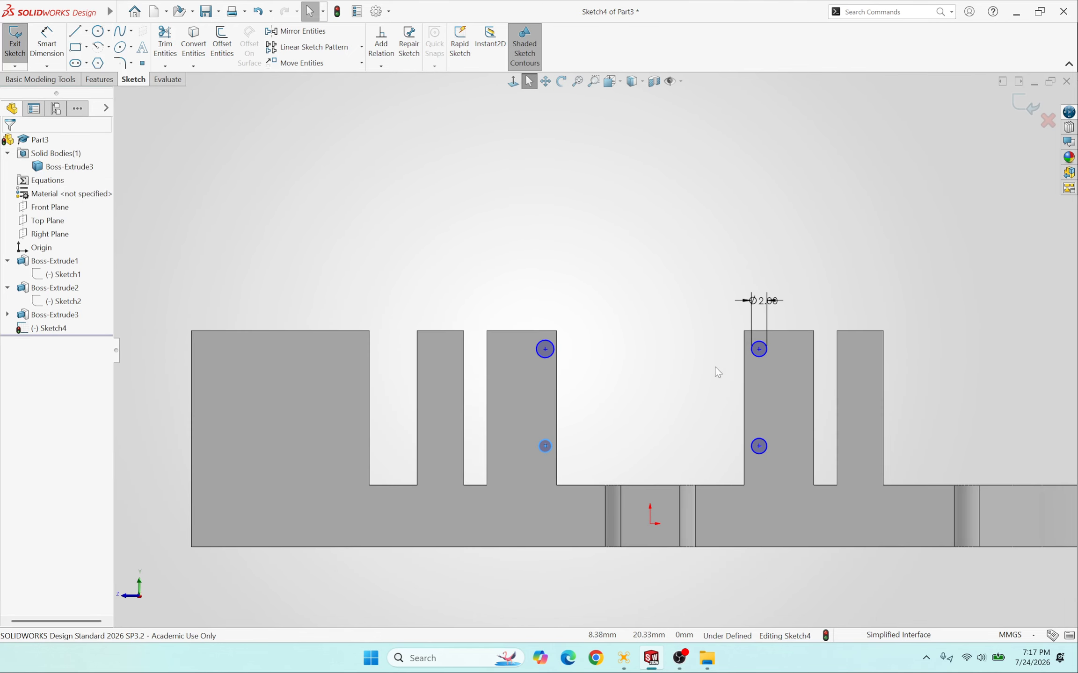
ctrl+click(551, 357)
ctrl+click(758, 350)
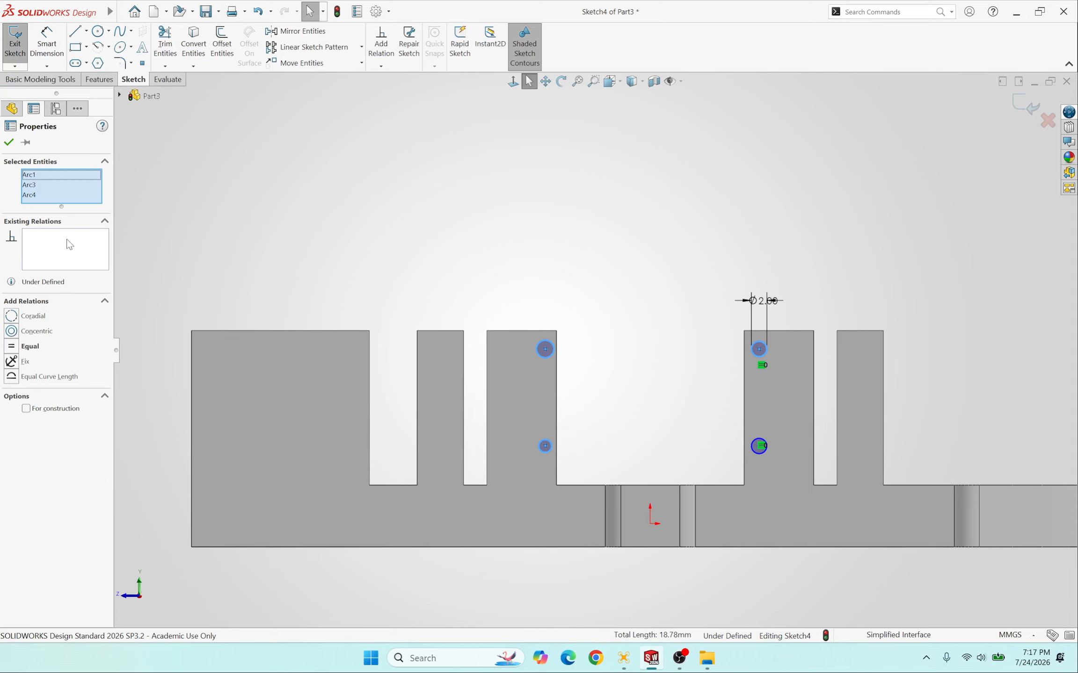
click(11, 346)
click(435, 183)
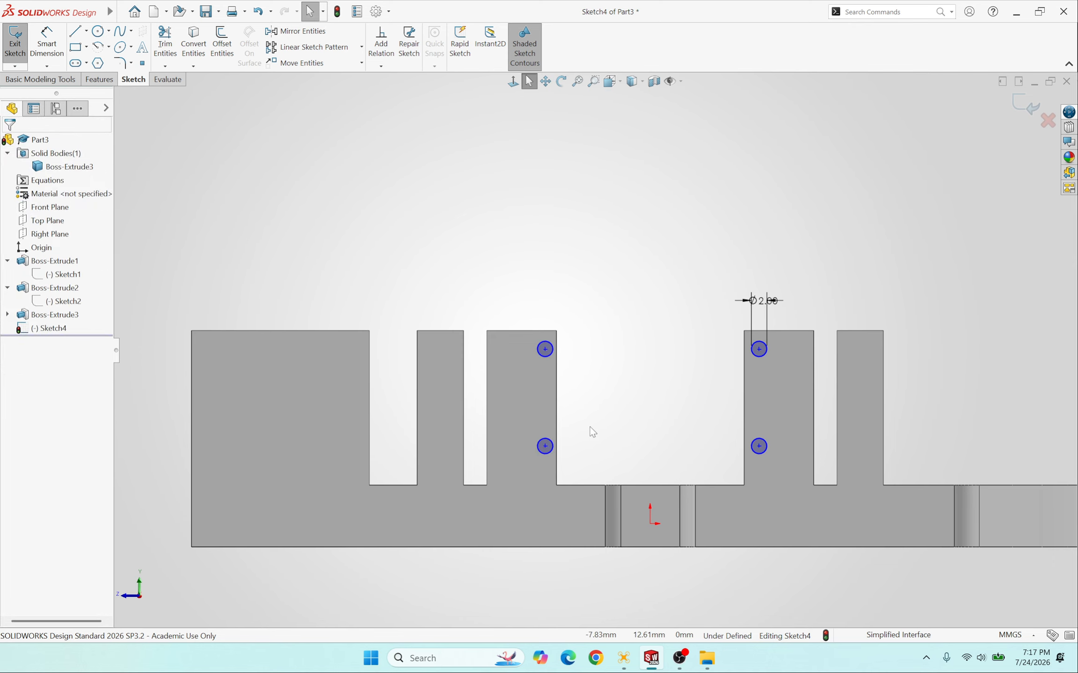
Step: Start an Extruded Cut from the sketch of four 2 mm circles on the uprights' side face
scroll(589, 428, up, 1)
scroll(587, 426, down, 1)
scroll(645, 320, down, 1)
scroll(622, 365, up, 1)
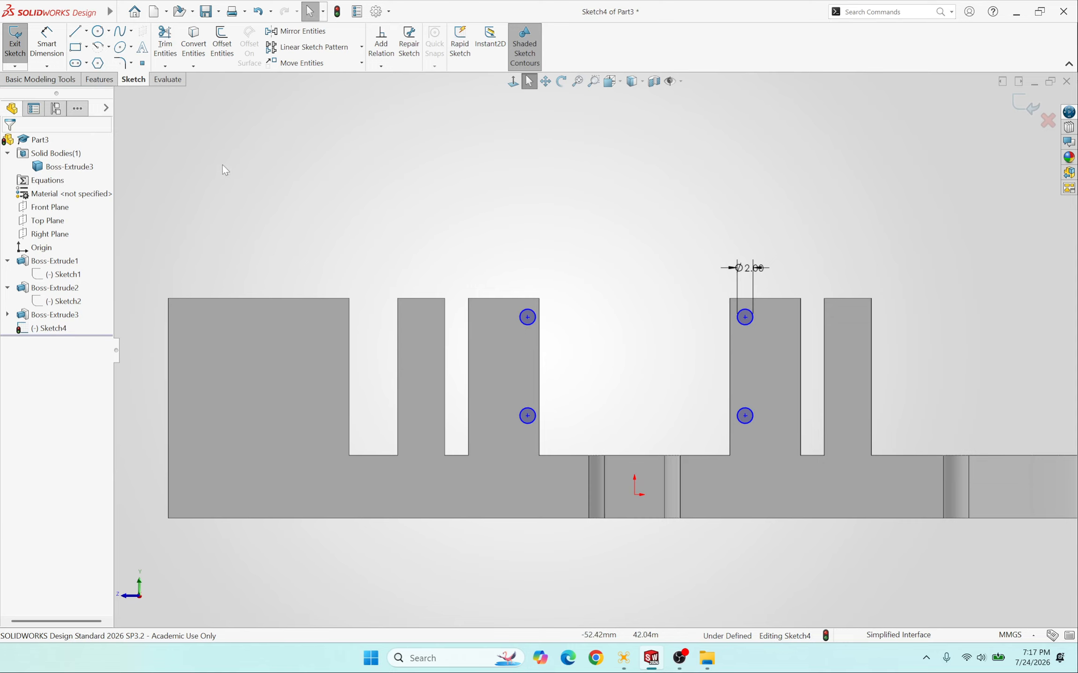
click(98, 79)
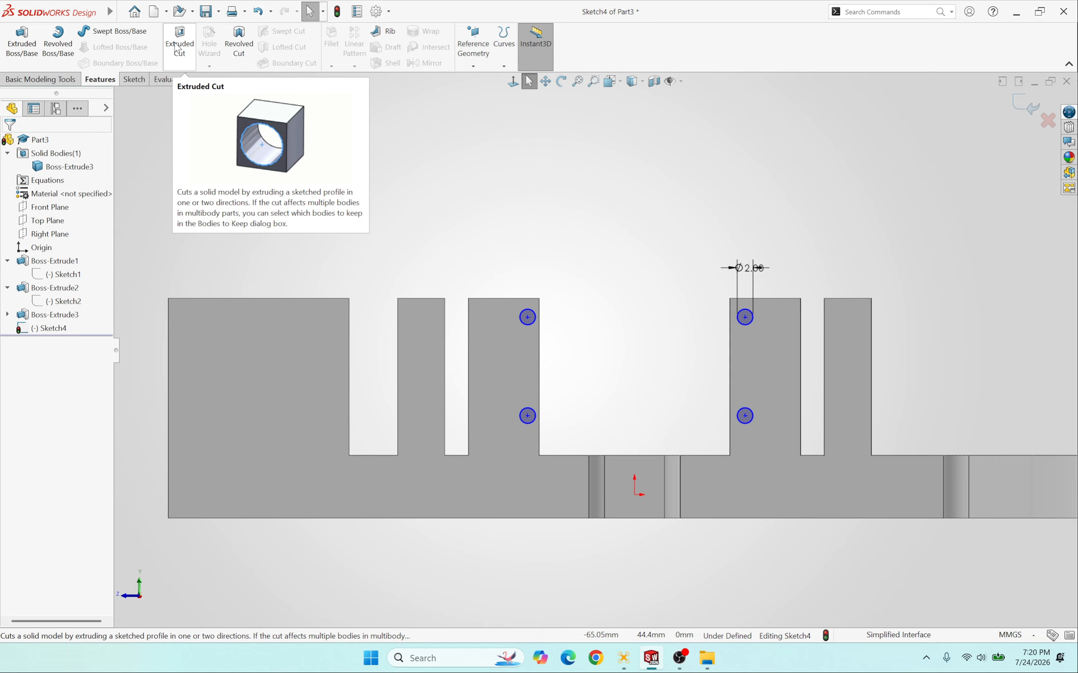
key(ctrl+7)
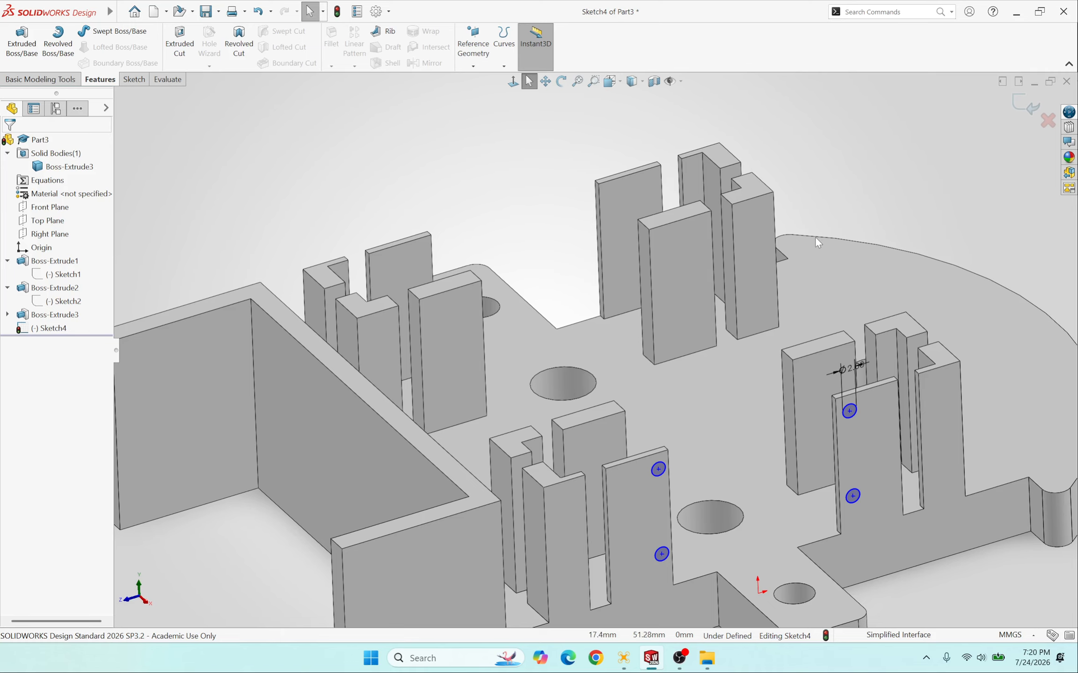
scroll(777, 243, up, 4)
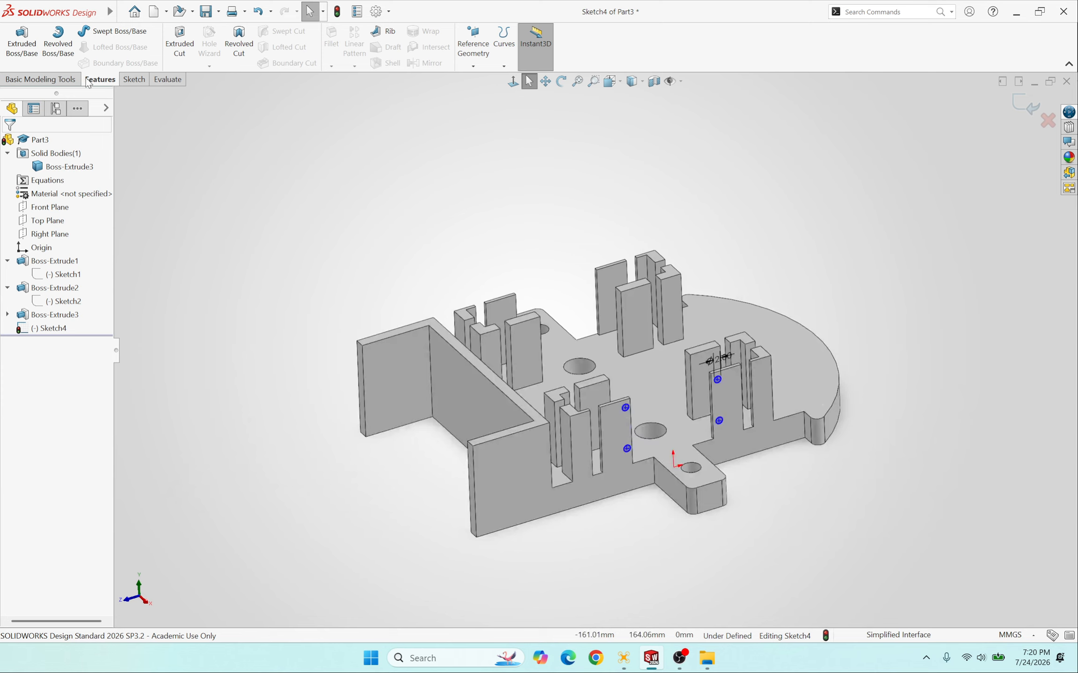
click(174, 38)
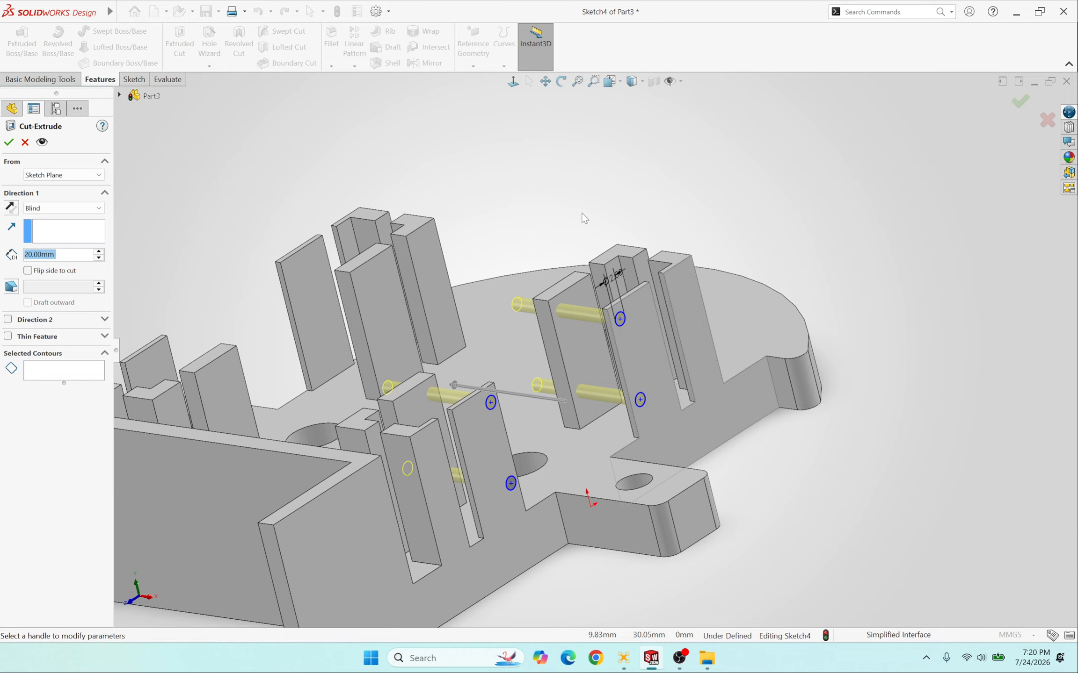
scroll(882, 329, up, 2)
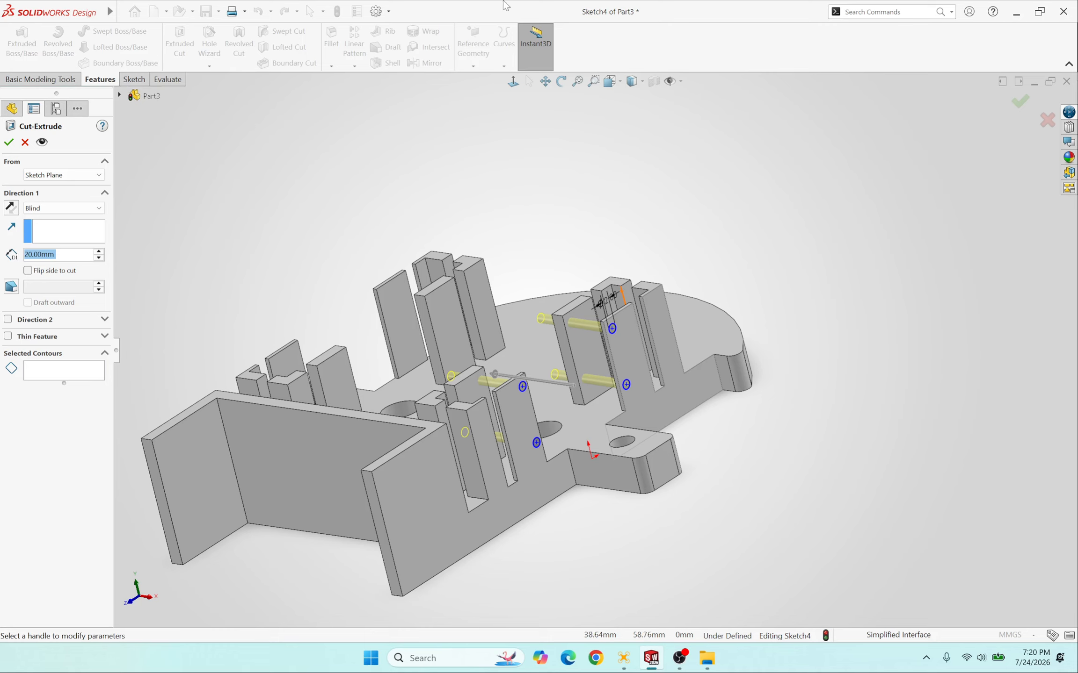
middle_drag(316, 261, 276, 336)
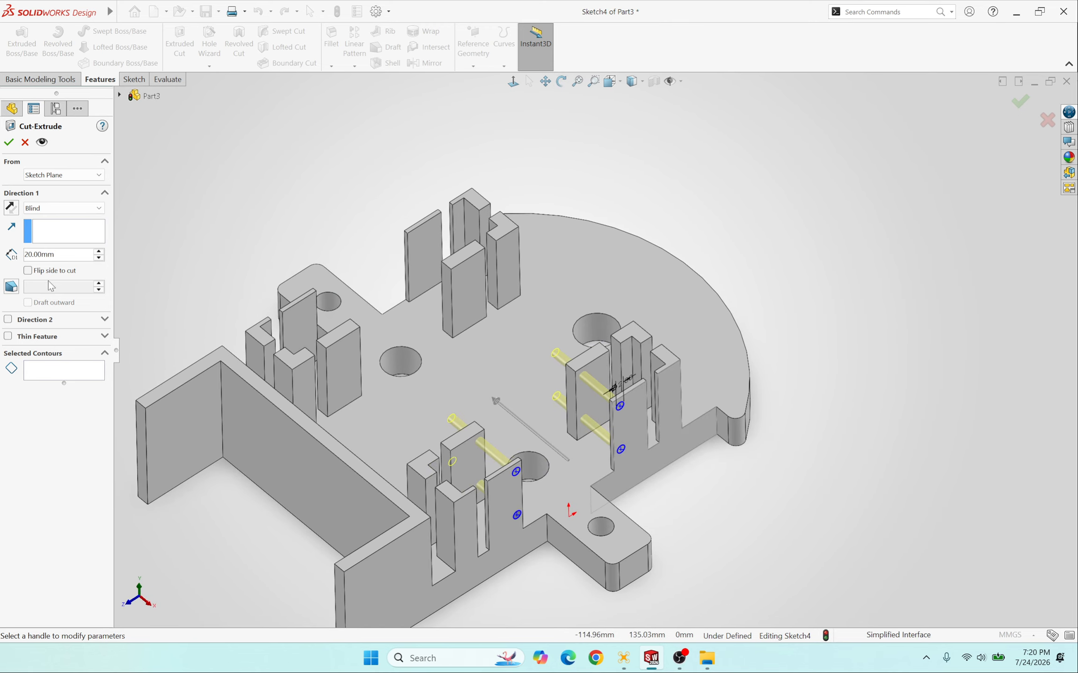
Step: Try a blind depth of 70 mm for the four-hole cut across the uprights
click(98, 257)
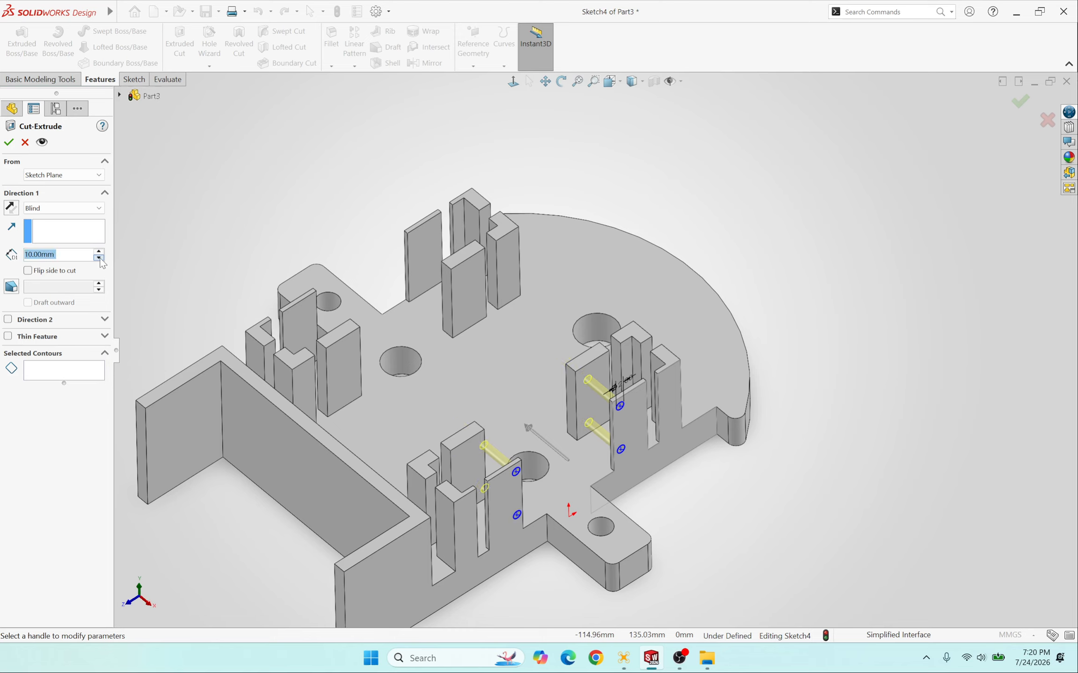
click(99, 252)
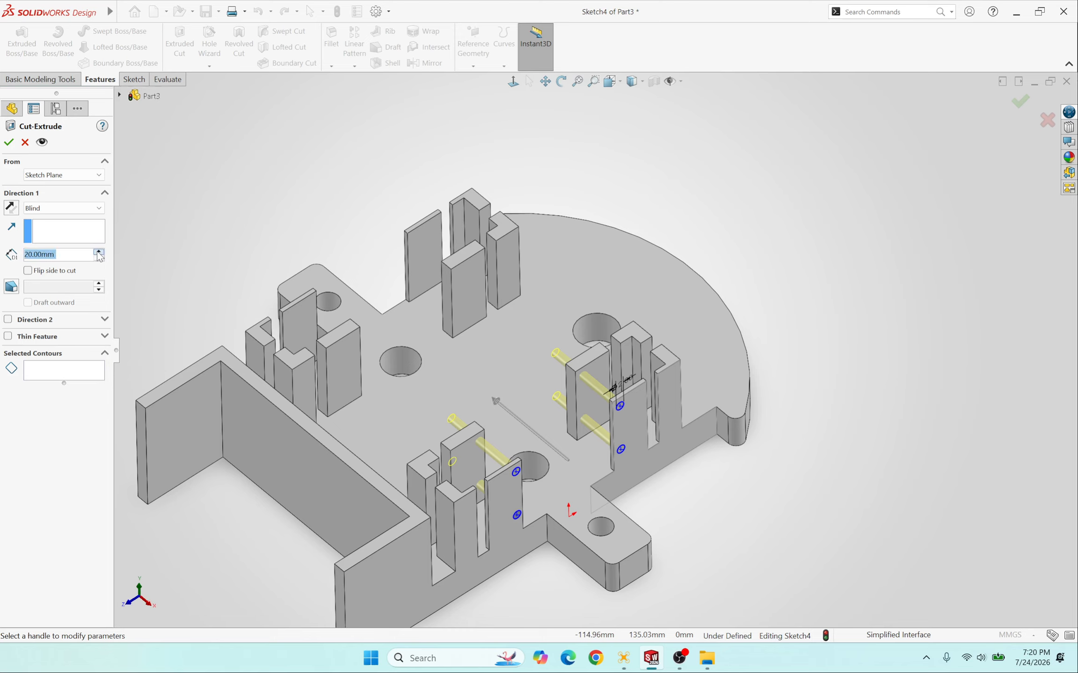
click(99, 253)
click(99, 252)
click(99, 252)
click(99, 253)
click(97, 253)
middle_drag(313, 174, 355, 143)
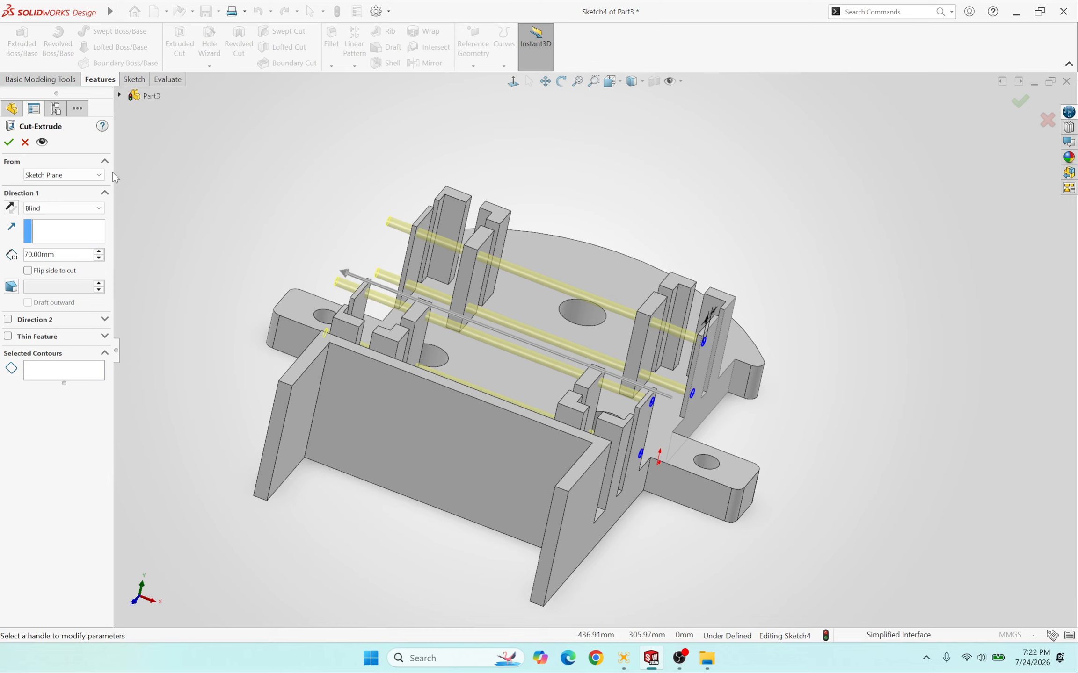
Step: Set the cut's end condition to Through All and finish cutting the four circles through the uprights on both sides
click(91, 207)
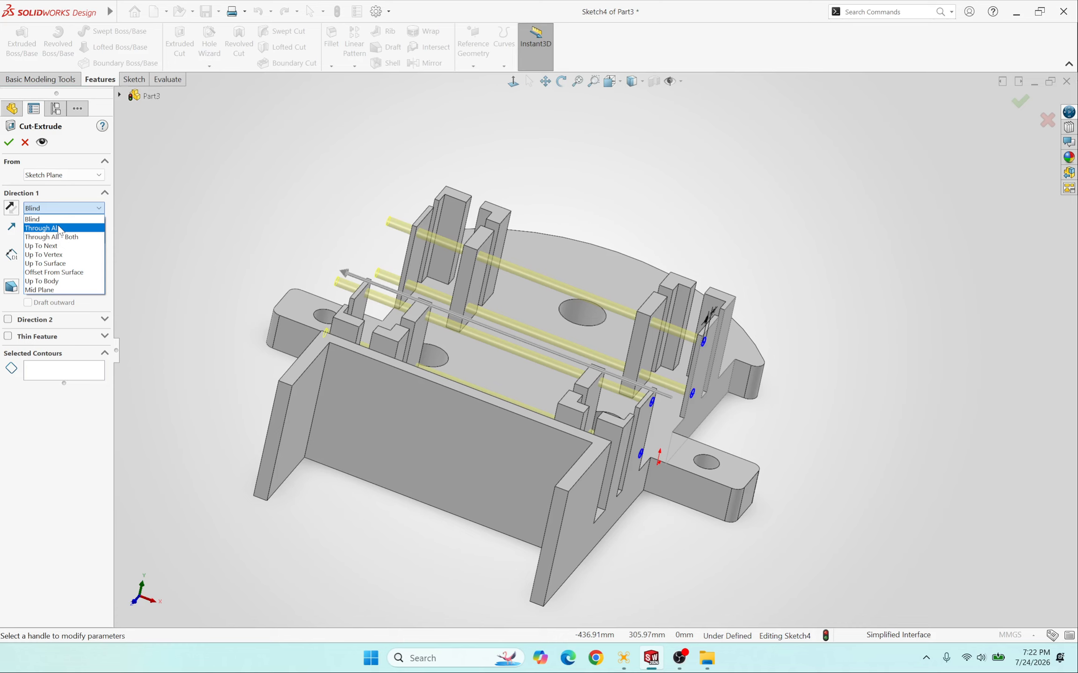
click(51, 228)
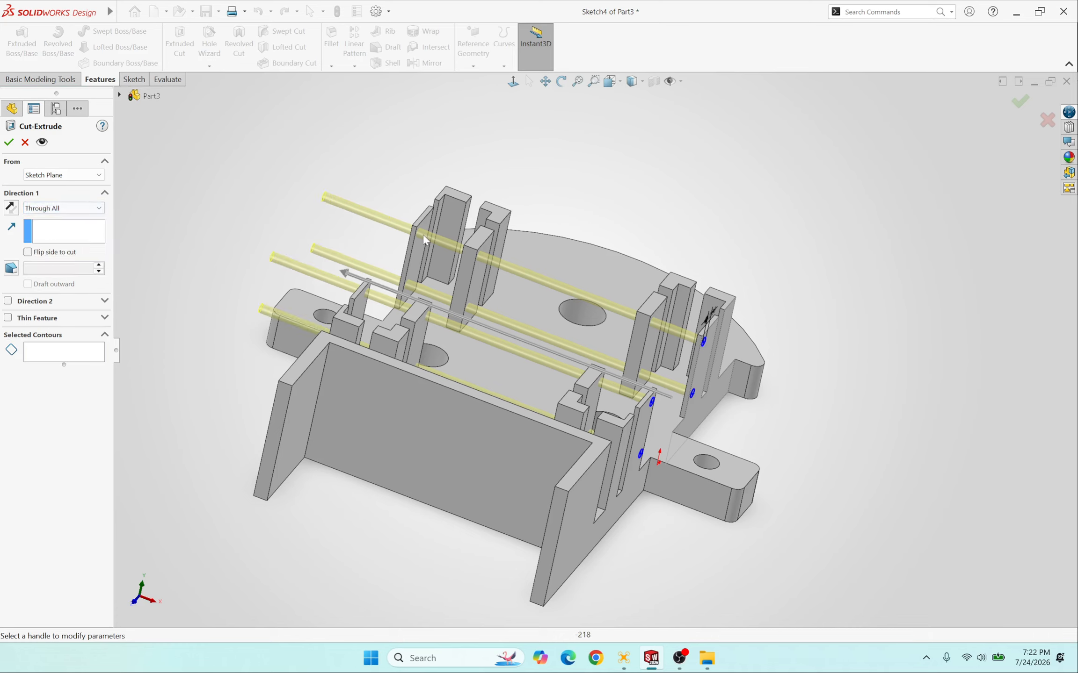
middle_drag(714, 389, 711, 363)
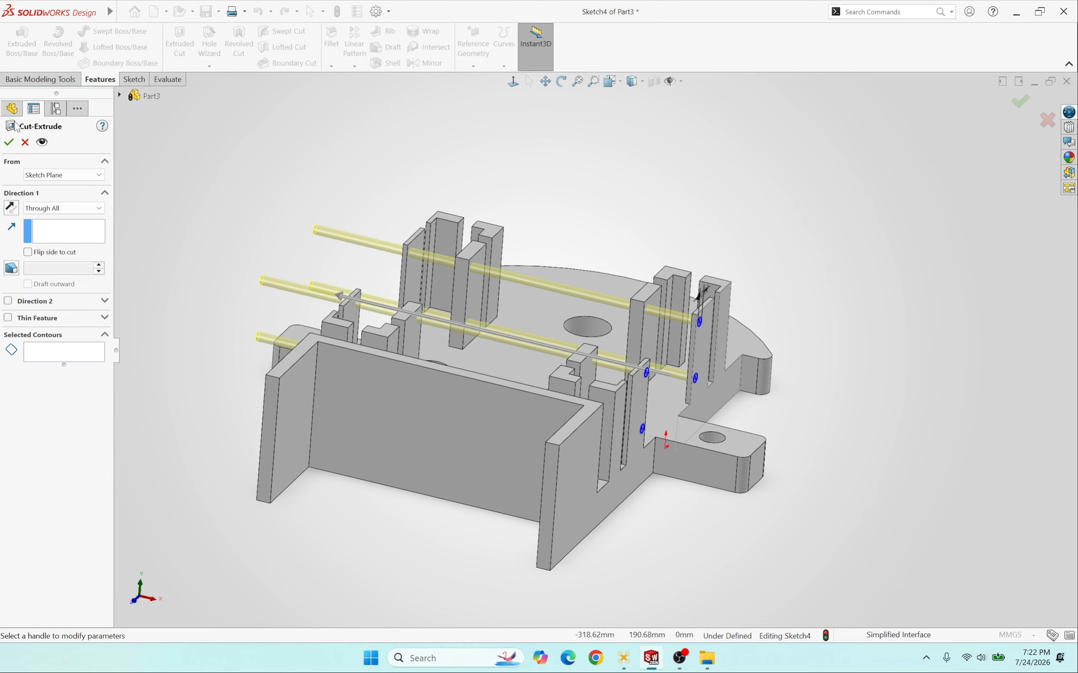
click(9, 142)
middle_drag(472, 256, 552, 244)
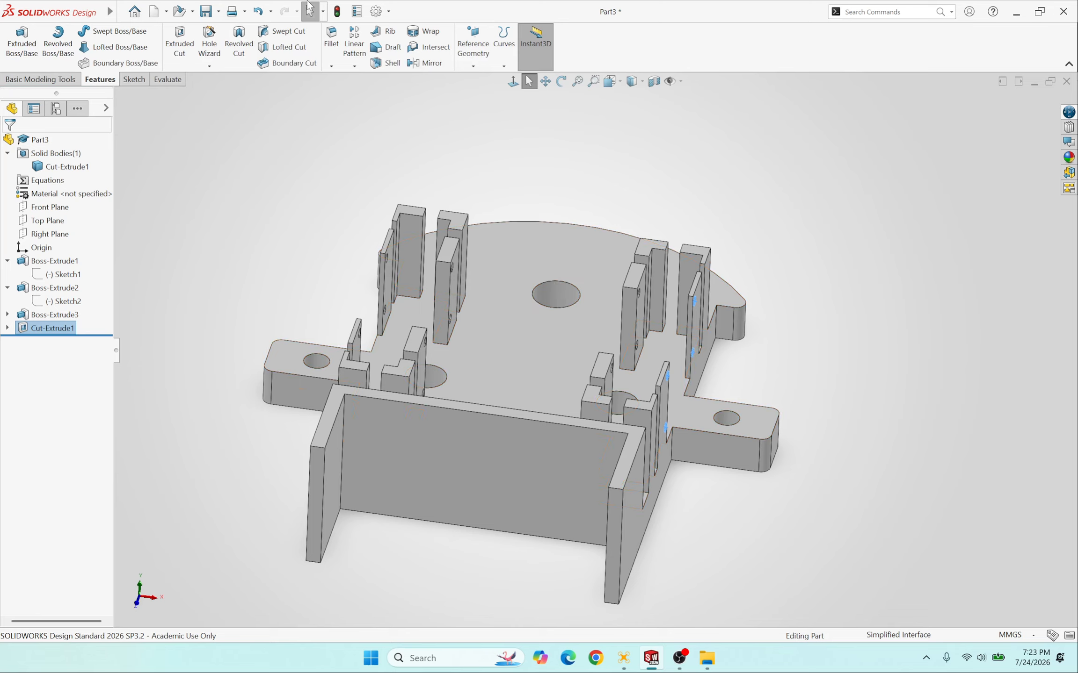
scroll(718, 290, up, 3)
middle_drag(731, 296, 694, 429)
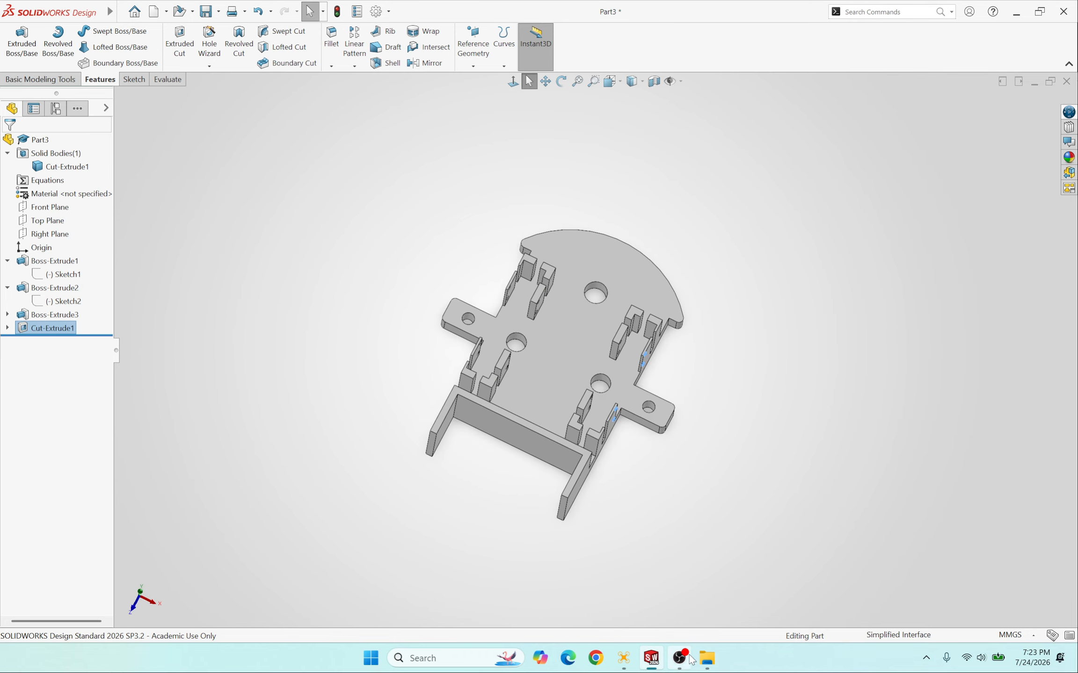